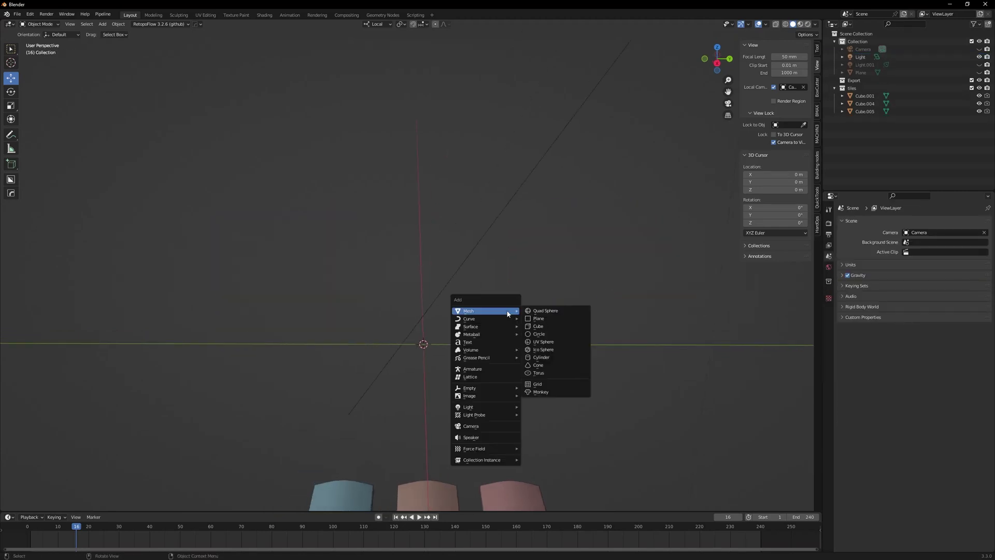
Add a mesh cylinder, move it up and aside from the origin, and place a duplicate about 5 m away along Y
left_click(540, 357)
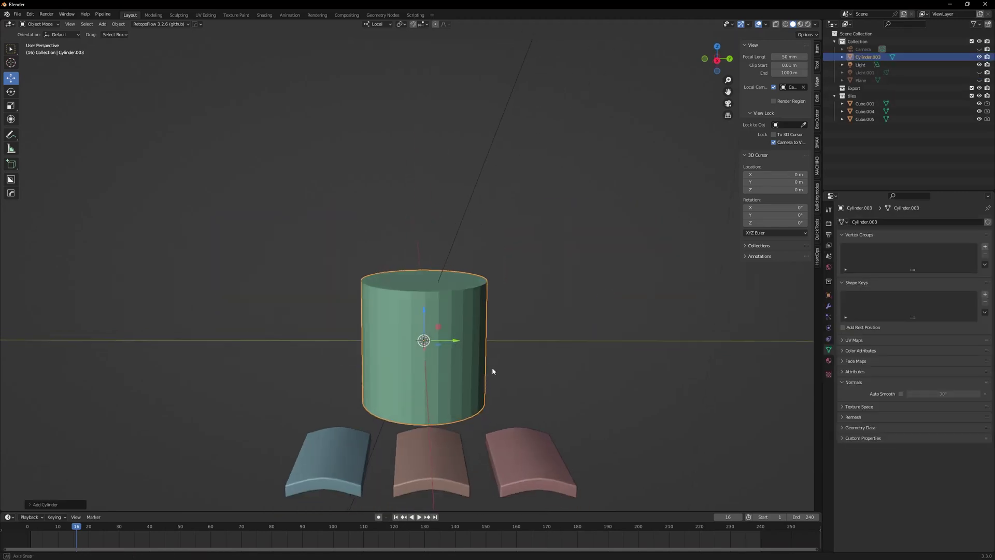
left_click_drag(450, 343, 328, 282)
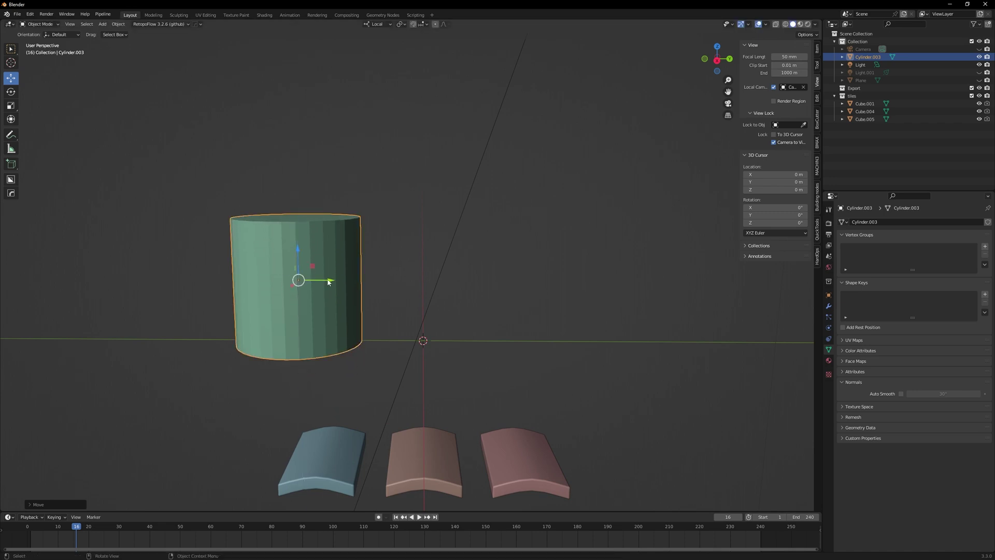
key("shift+d")
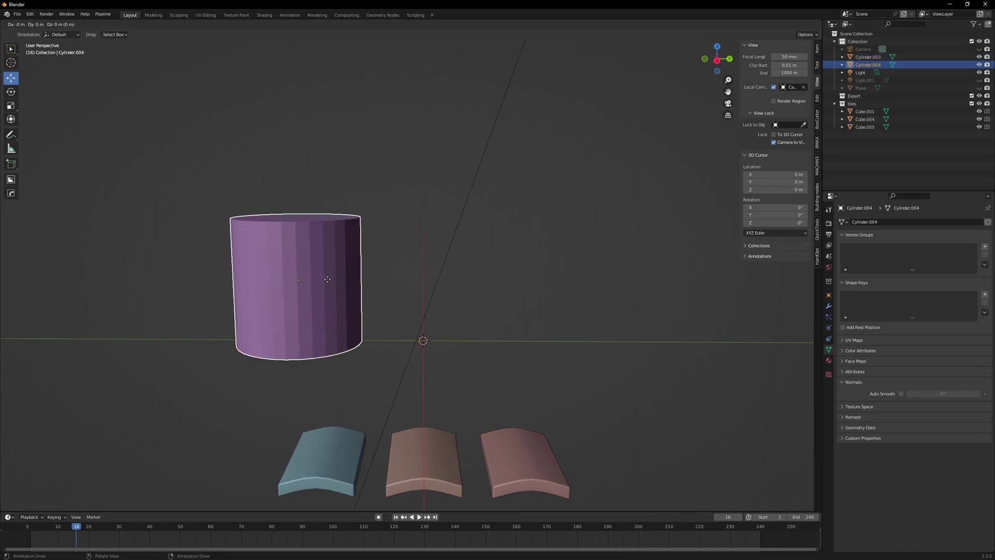
right_click(328, 281)
left_click_drag(304, 282, 611, 280)
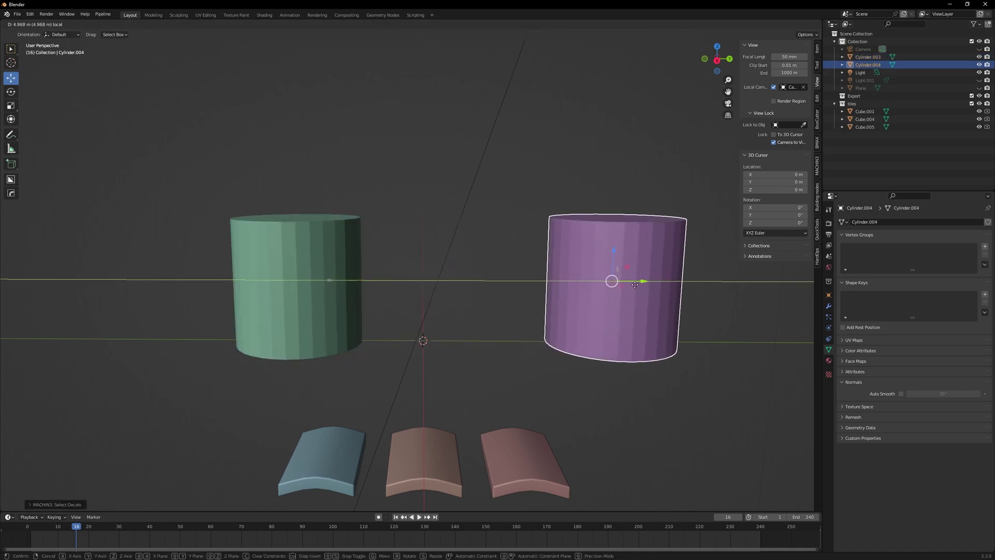
Select the top and bottom cap faces of the original cylinder for editing
left_click(321, 282)
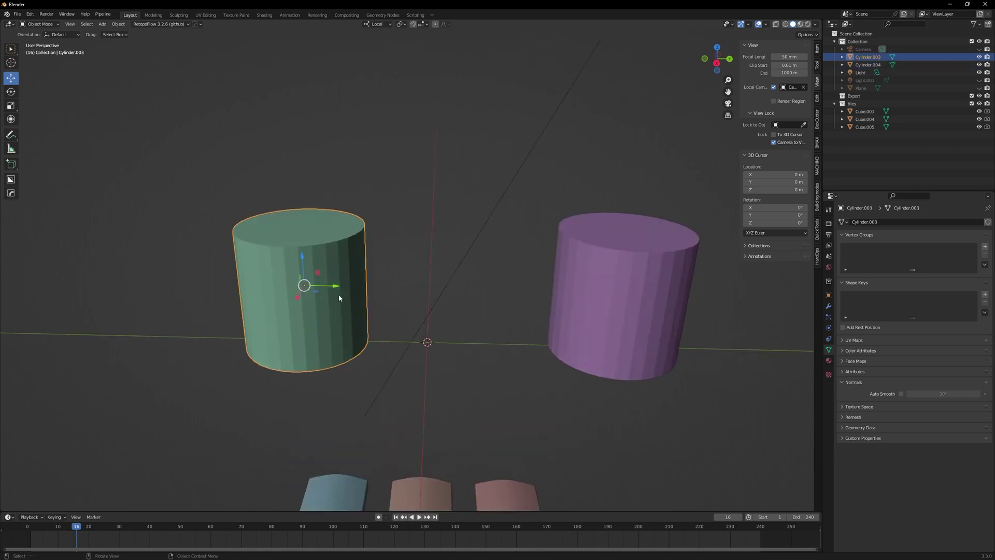
middle_click_drag(338, 294, 381, 269)
left_click_drag(381, 274, 391, 288, "alt")
key("Tab")
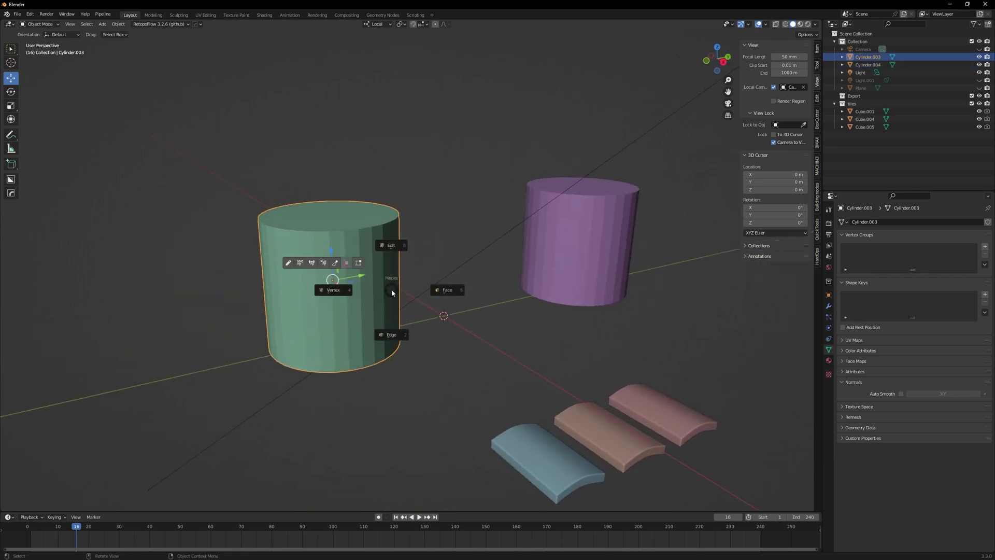
left_click(445, 289)
left_click(351, 213)
left_click_drag(366, 348, 379, 295, "alt")
left_click(379, 295)
Try to dissolve the edges of the selected cap faces
key("x")
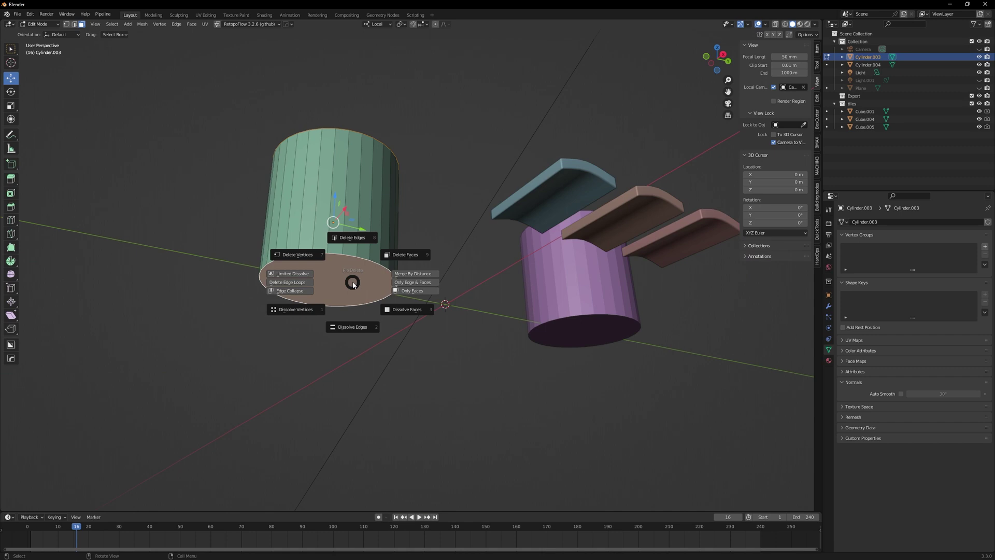
key("Escape")
key("x")
left_click(355, 326)
middle_click_drag(364, 367, 365, 386)
key("ctrl+z")
Delete the cylinder's two selected cap faces and return to object mode
key("x")
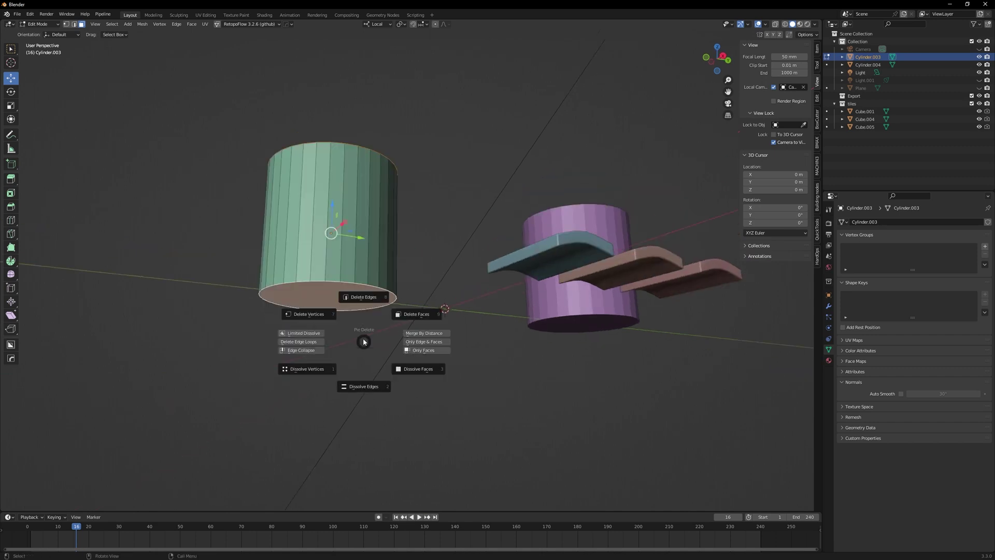
left_click(416, 315)
middle_click_drag(416, 280, 360, 302)
key("Tab")
left_click(346, 162)
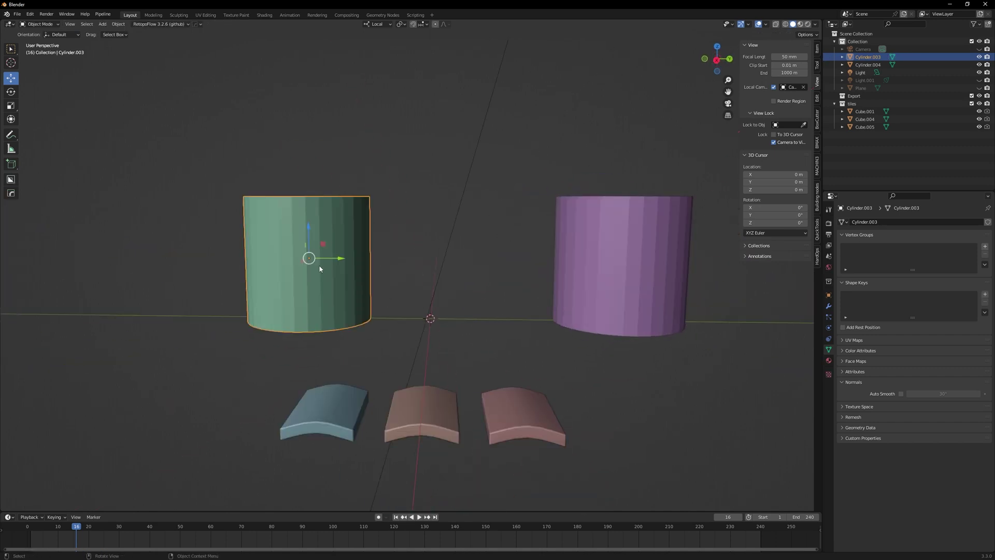
Cut seven evenly spaced horizontal edge loops around the hollow cylinder's wall
key("Tab")
left_click(318, 294)
left_click(319, 293)
key("ctrl+r")
left_click(320, 292)
right_click(319, 292)
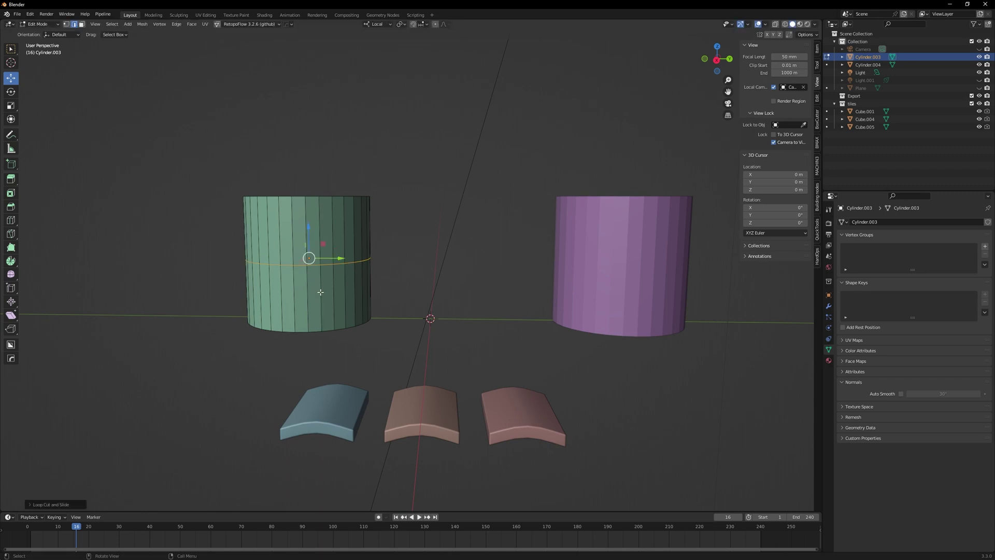
key("ctrl+z")
key("ctrl+r")
scroll(321, 292, "up", 6)
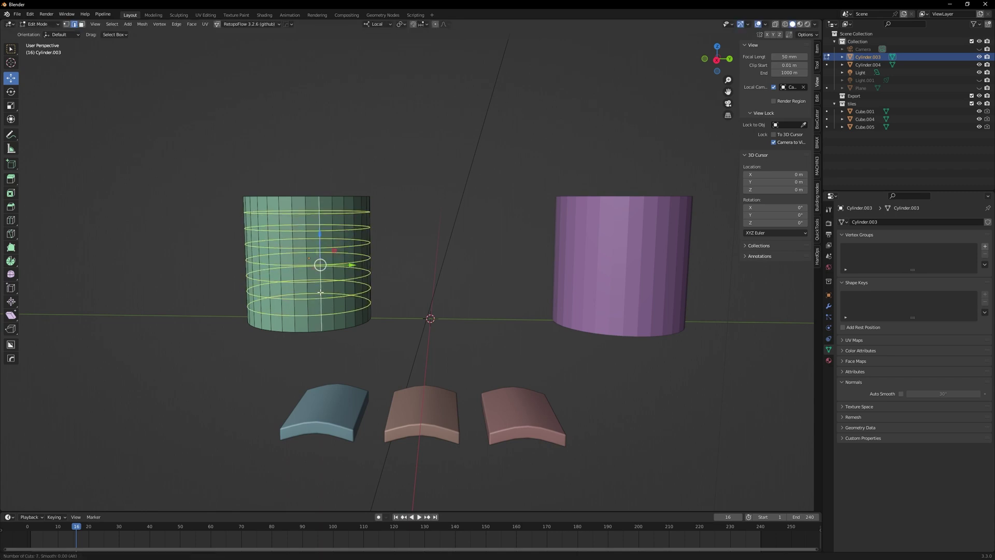
left_click(321, 292)
right_click(320, 292)
key("Tab")
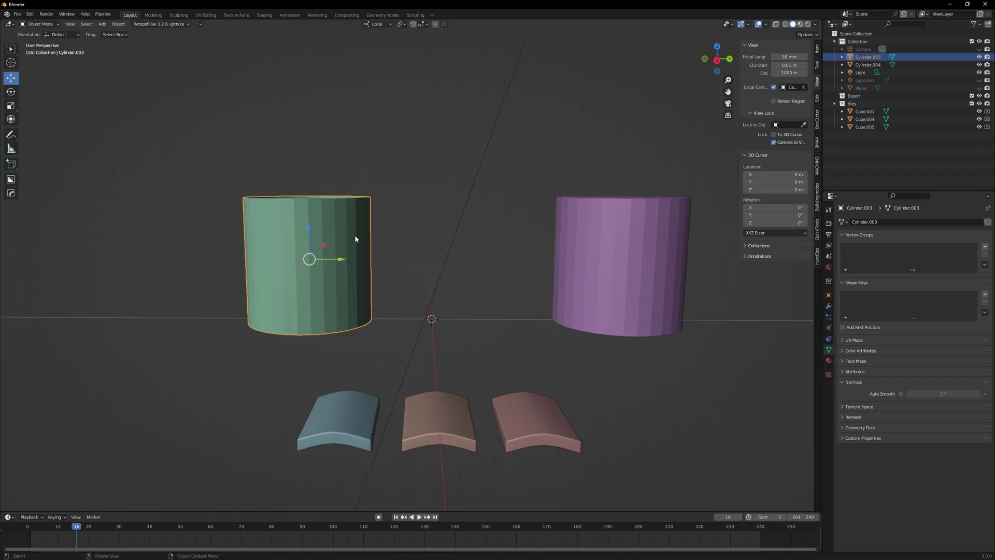
Apply Sharpen to the hollow cylinder with 30° sharpness and 60° auto smooth
key("q")
left_click(420, 306)
middle_click_drag(386, 274, 373, 282)
left_click(373, 283)
key("ctrl+z")
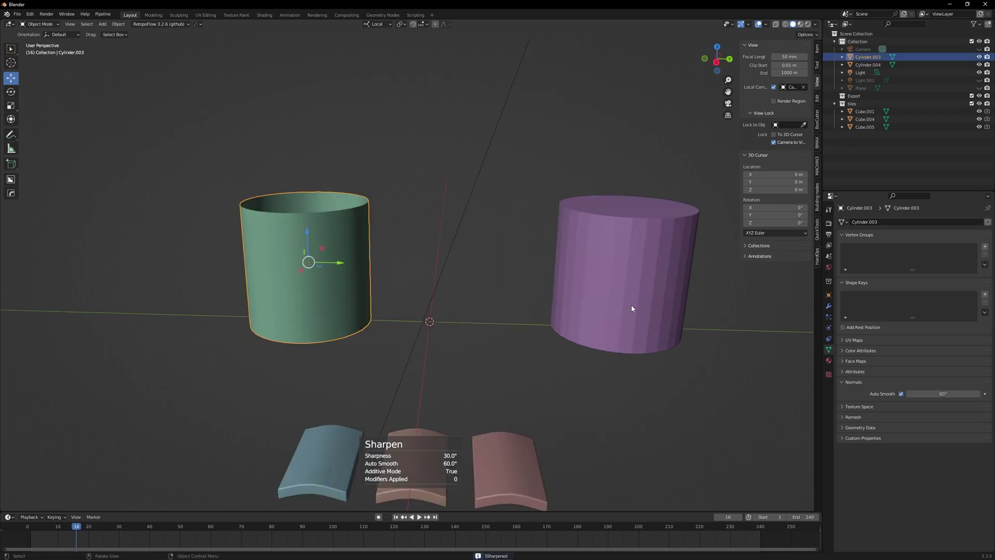
mouse_move(444, 336)
middle_mouse_down()
mouse_move(457, 336)
mouse_move(452, 326)
middle_mouse_up()
left_click(394, 311)
left_click(325, 300)
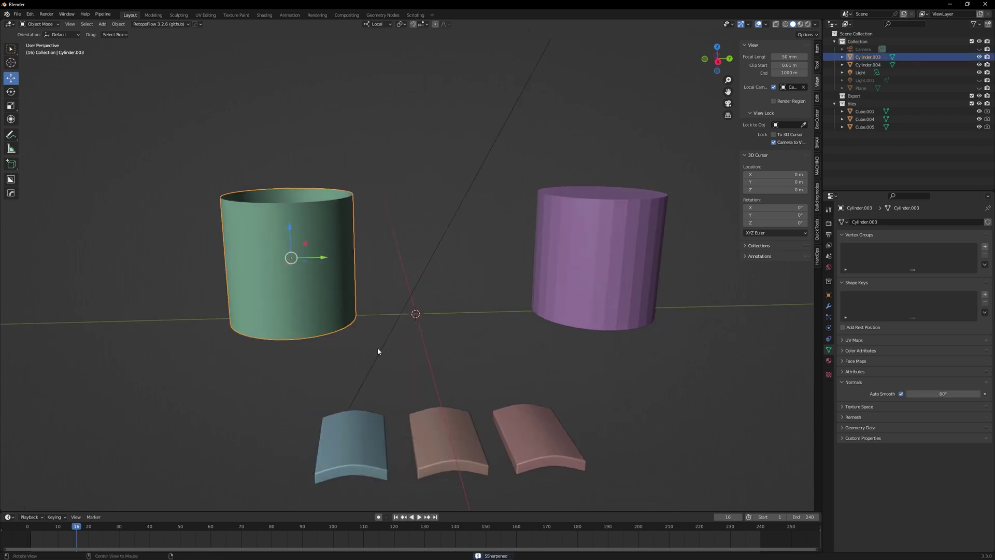
Add a particle system to the hollow cylinder and set its type to Hair
scroll(533, 410, "down", 2)
mouse_move(534, 412)
middle_mouse_down()
mouse_move(555, 416)
mouse_move(518, 405)
middle_mouse_up()
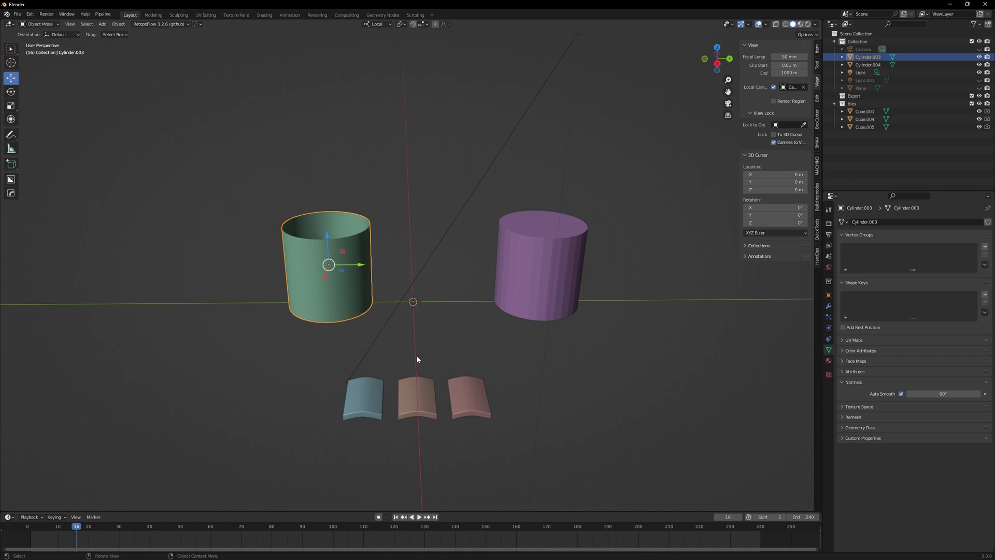
scroll(445, 381, "up", 2)
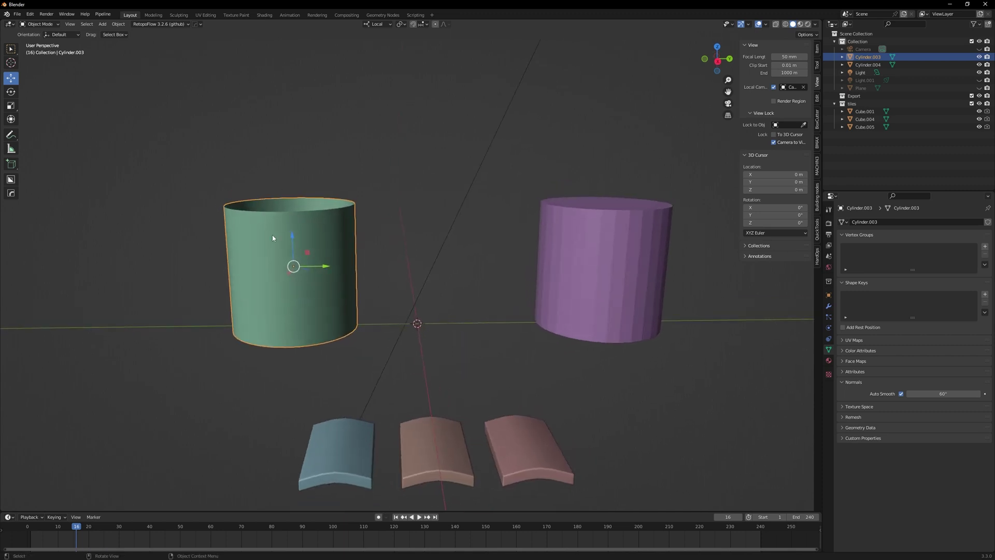
middle_click_drag(360, 250, 381, 252)
left_click(829, 317)
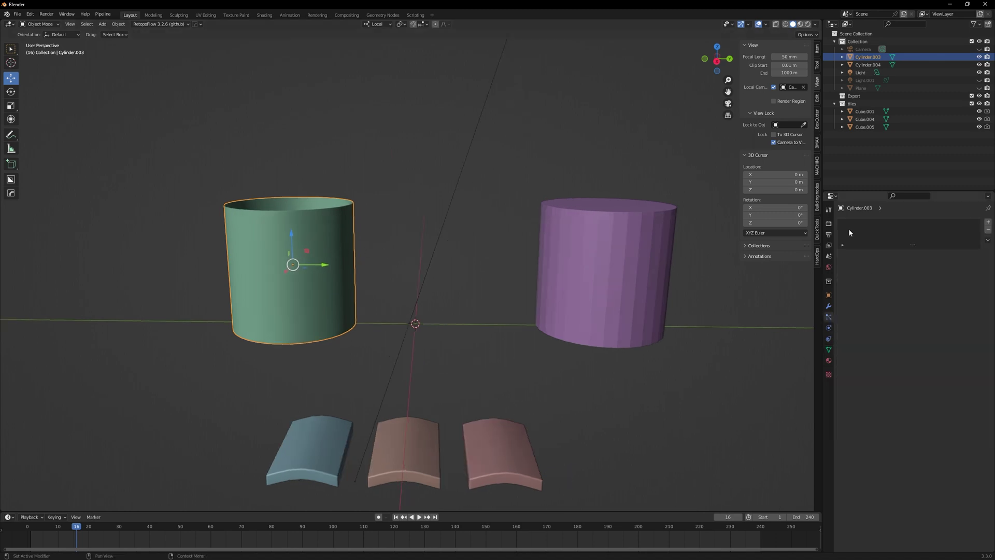
left_click(987, 221)
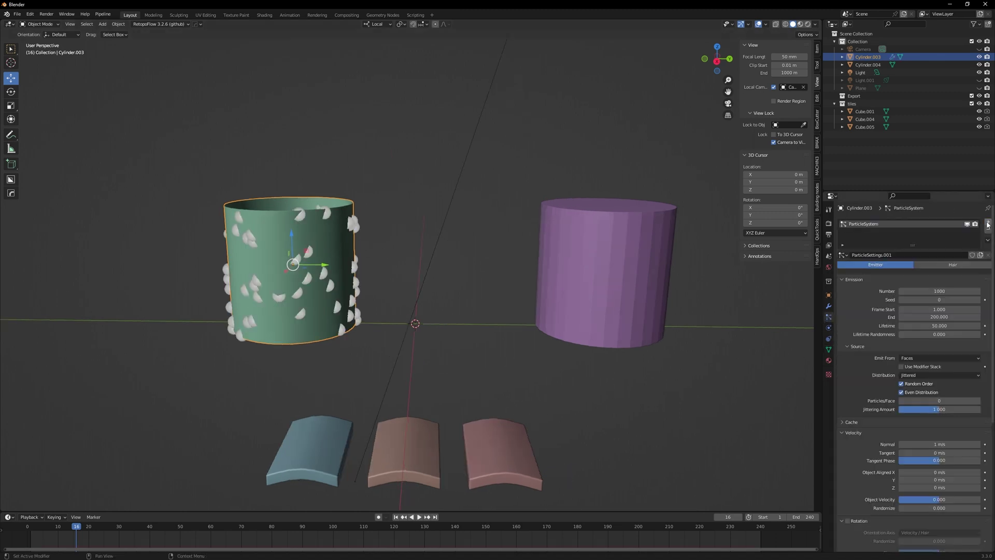
middle_click_drag(478, 313, 523, 328)
left_click(952, 264)
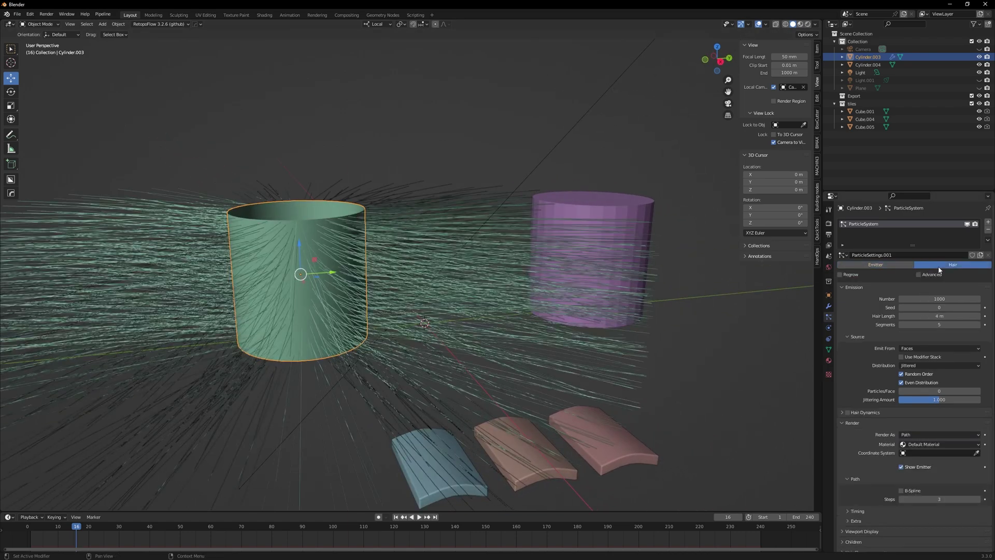
Set the hair particles to emit from the cylinder's vertices
middle_click_drag(441, 305, 449, 314)
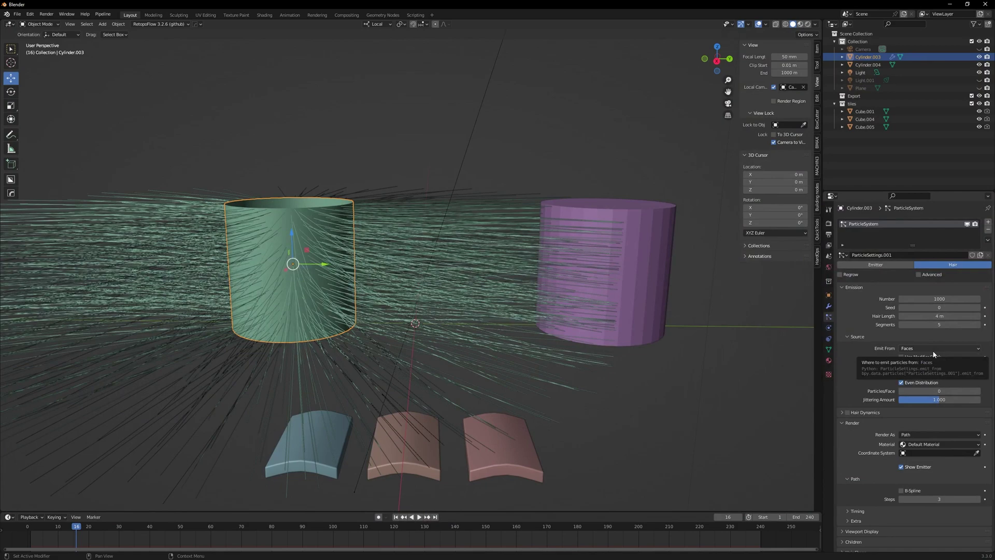
scroll(383, 192, "up", 5)
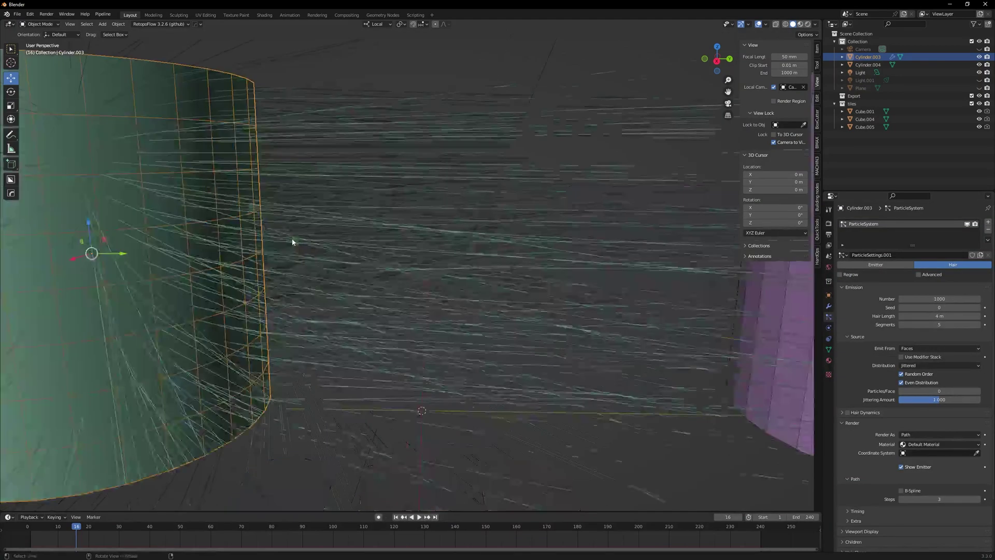
left_click(939, 347)
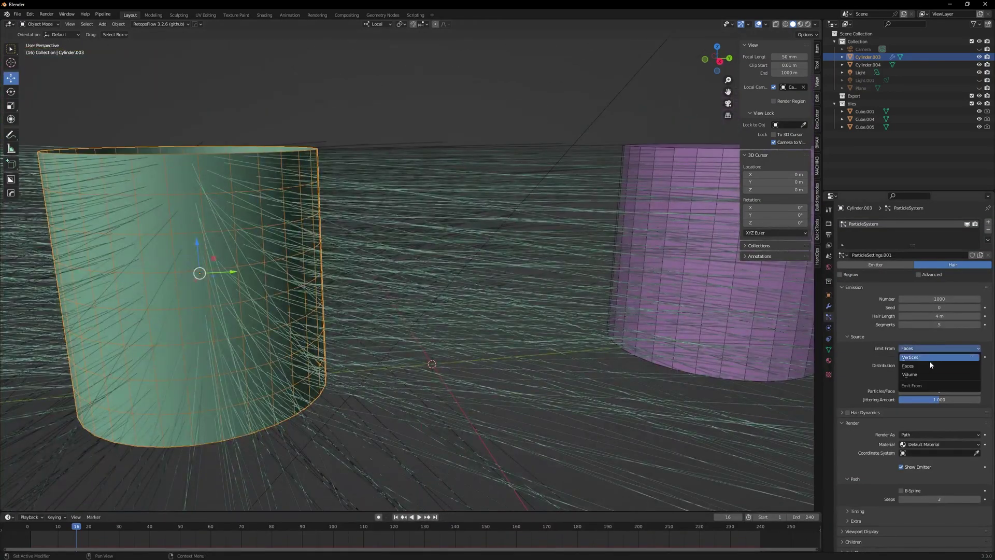
left_click(928, 360)
middle_click_drag(422, 286, 345, 264)
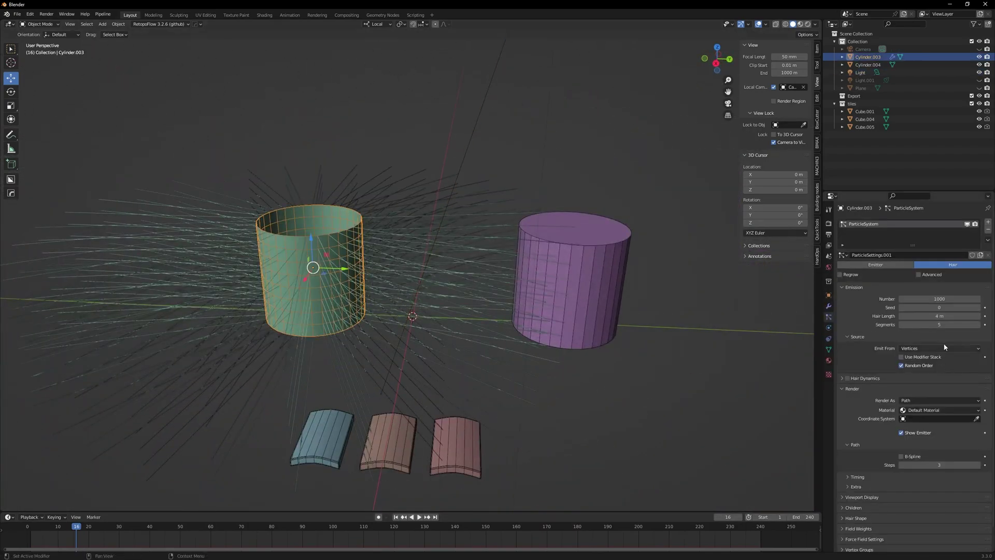
Enable the advanced hair settings and render the particles as objects, using the blue tile as the instance object
left_click(918, 275)
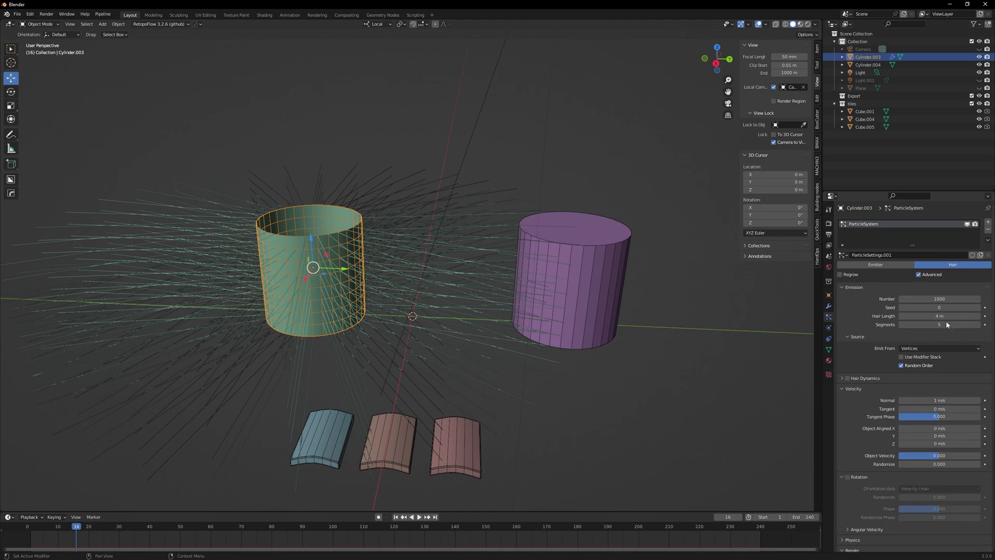
scroll(881, 393, "down", 5)
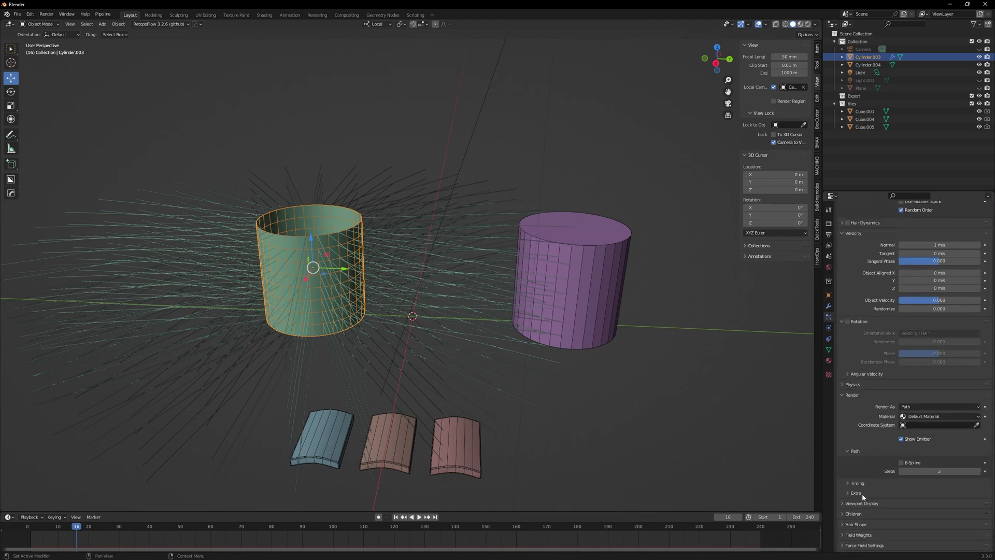
left_click(937, 408)
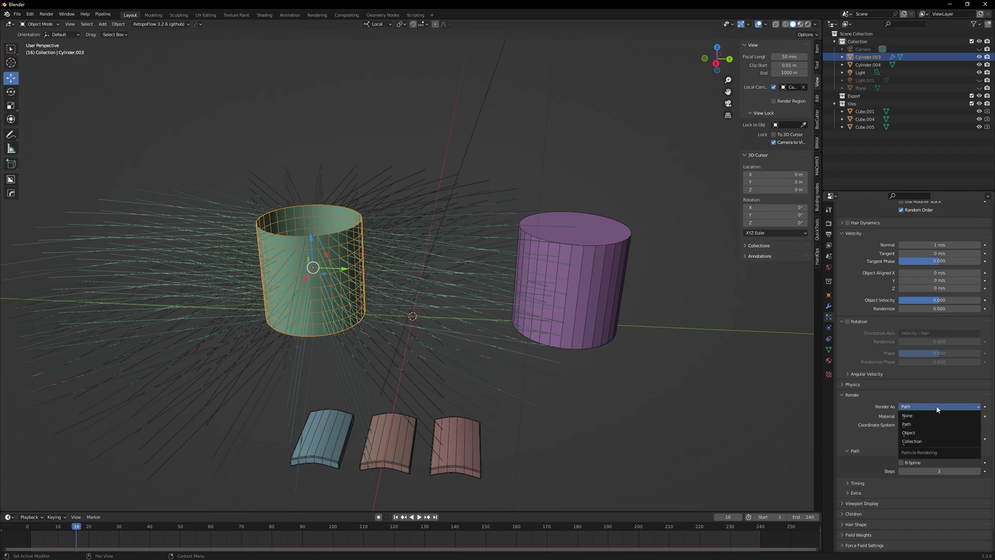
left_click(931, 433)
left_click(977, 464)
left_click(331, 433)
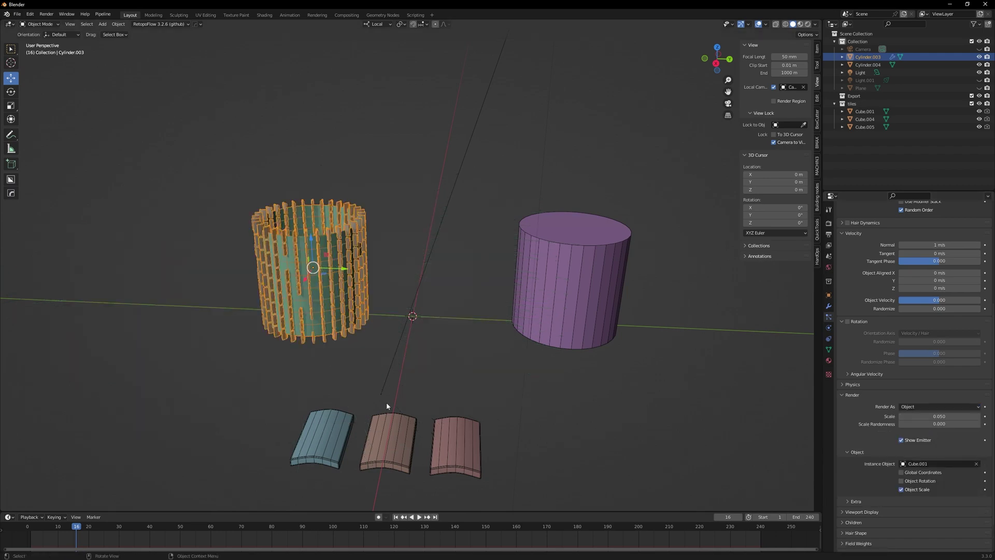
Turn off the particles' random order and reduce the emission number to about 290
middle_click_drag(387, 406, 313, 381)
scroll(404, 365, "up", 5)
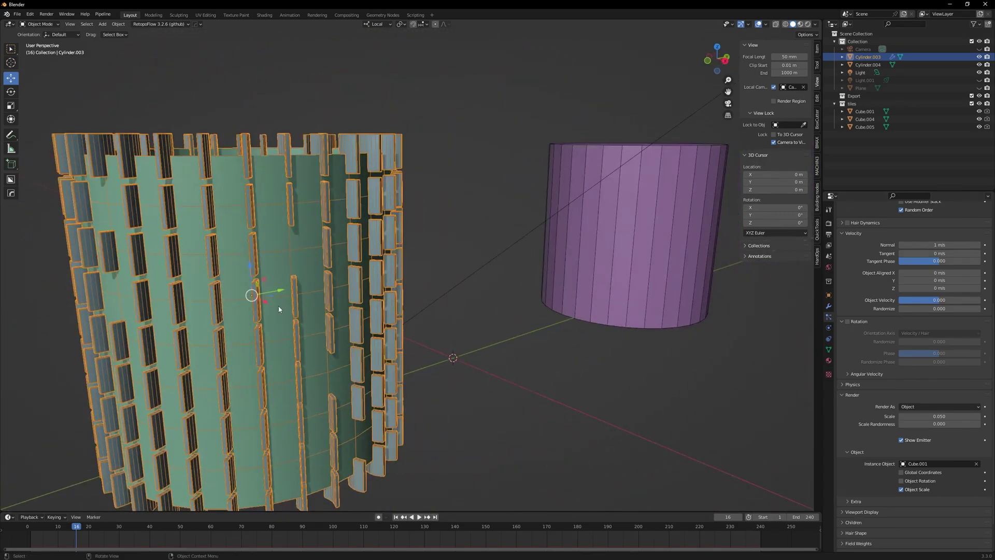
middle_click_drag(315, 260, 337, 263)
scroll(886, 290, "up", 9)
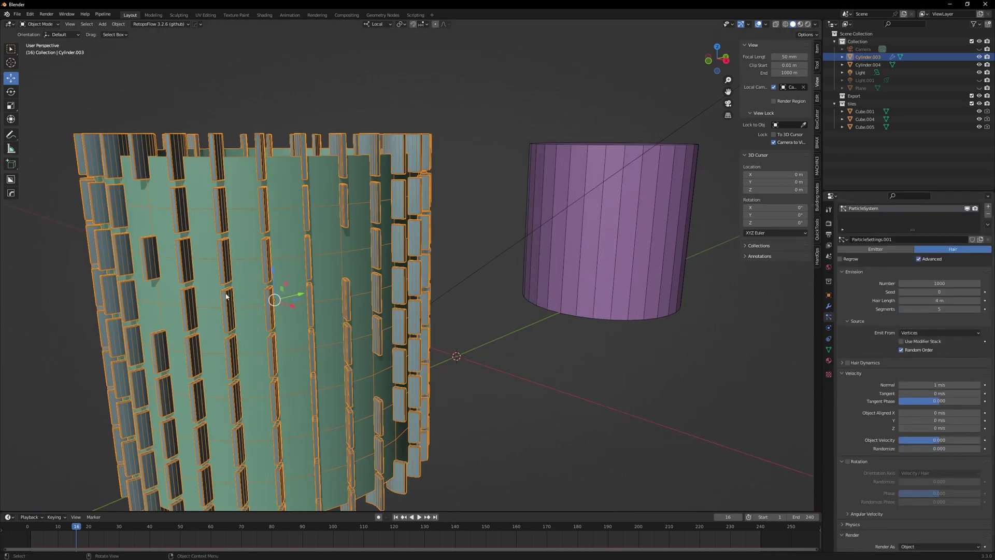
scroll(399, 269, "down", 3)
middle_click_drag(420, 266, 400, 269)
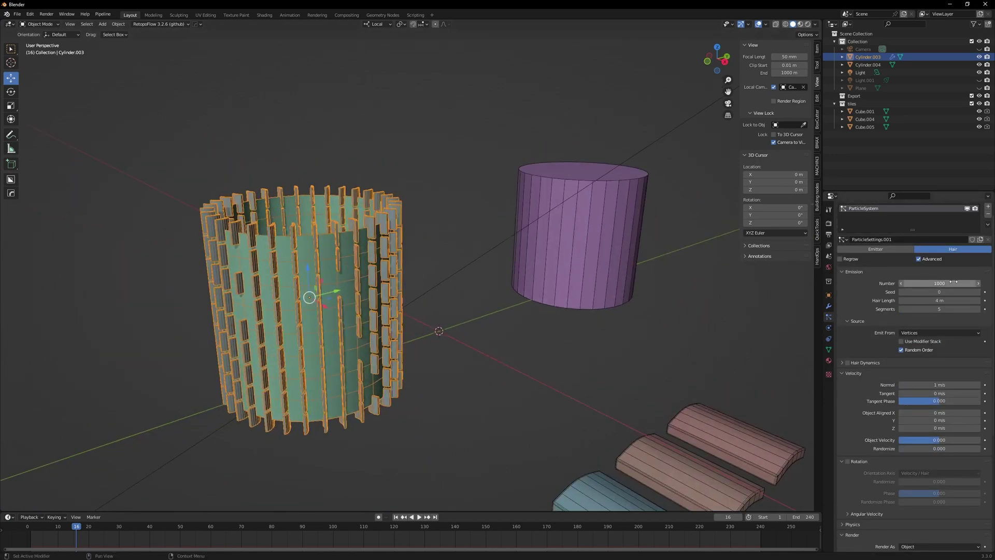
left_click_drag(953, 281, 916, 283)
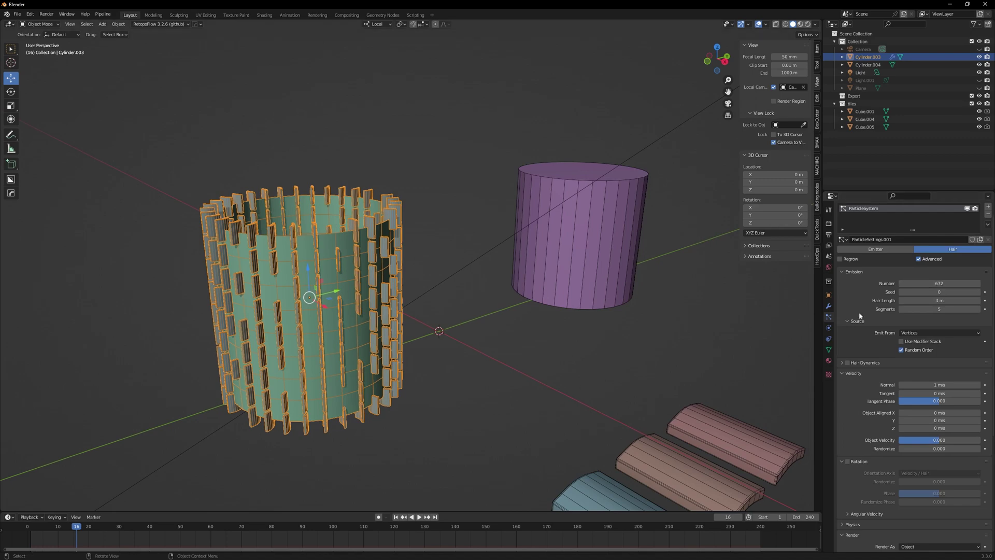
left_click(902, 350)
middle_click_drag(529, 362, 468, 334)
left_click_drag(939, 283, 904, 282)
middle_click_drag(746, 339, 728, 336)
left_click(728, 336)
middle_click_drag(410, 358, 436, 364)
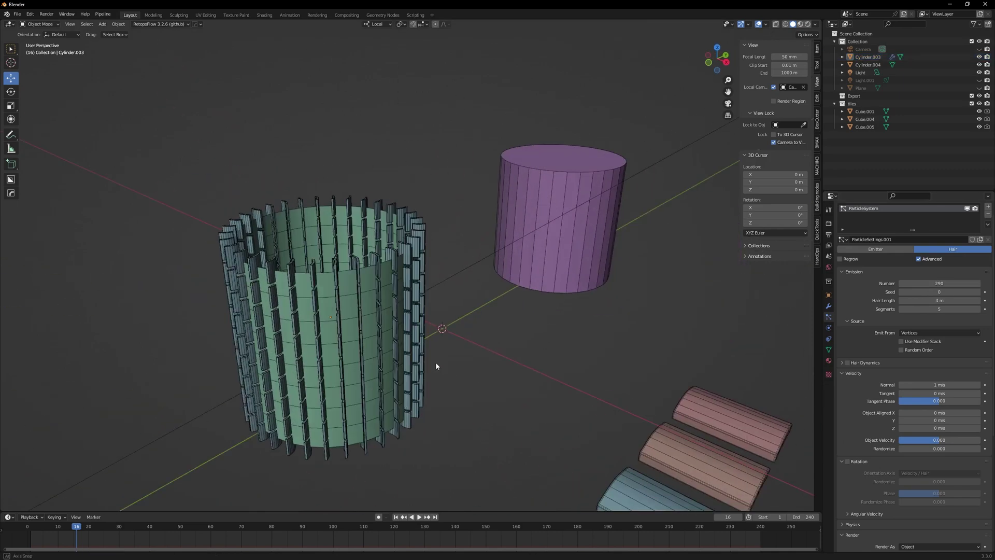
Enable rotation for the cylinder's hair particles
scroll(409, 346, "up", 3)
scroll(468, 267, "down", 5)
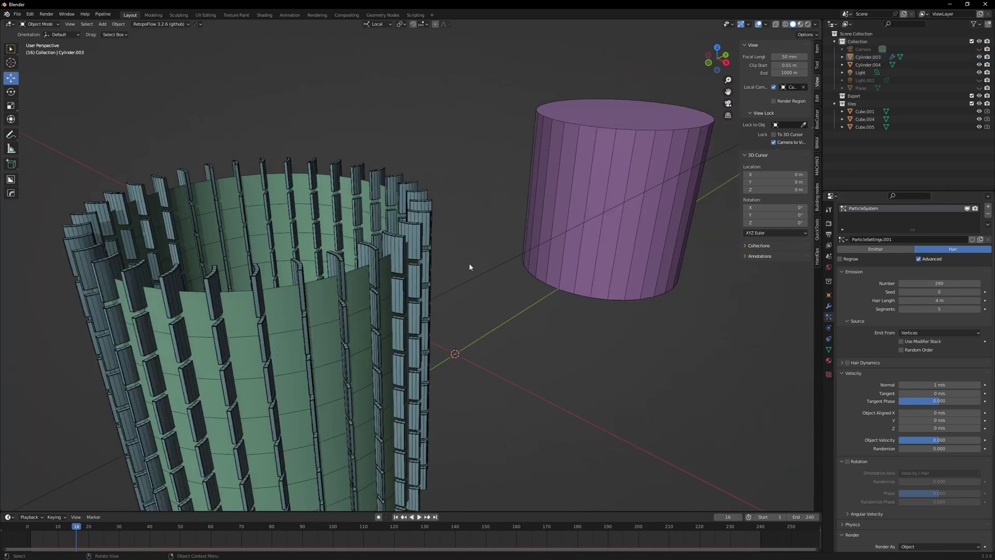
middle_click_drag(469, 267, 518, 352)
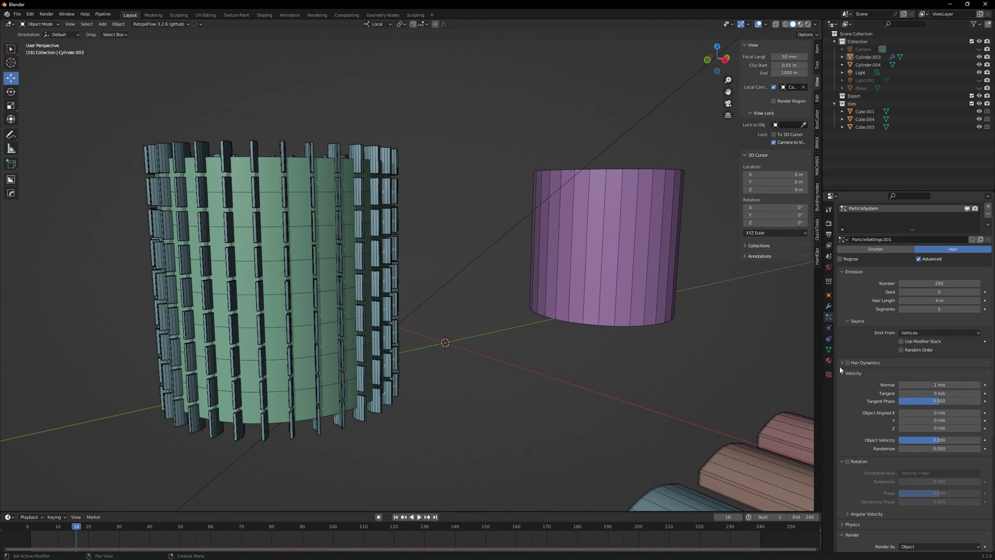
left_click(859, 463)
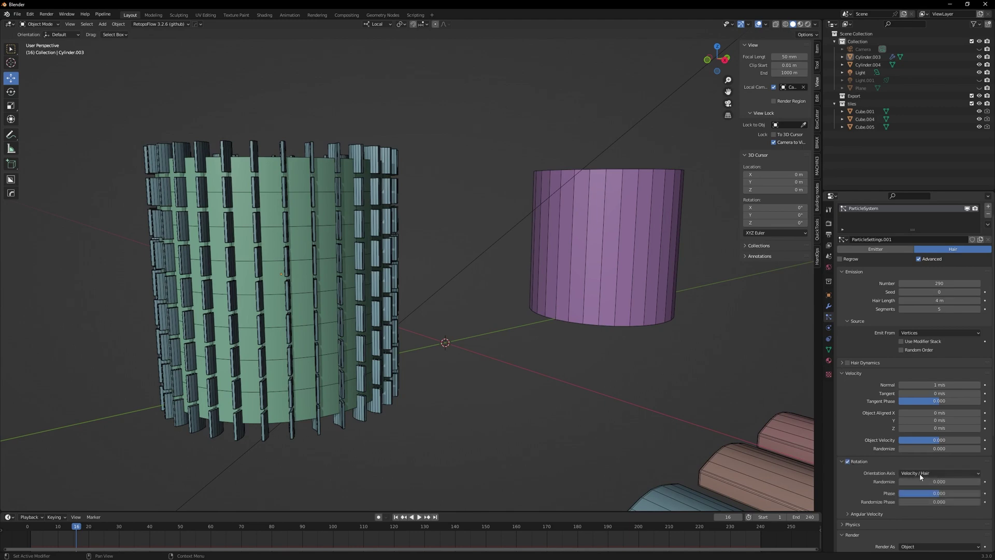
Set the hair particles' rotation orientation axis to Normal and expand the angular velocity settings
left_click(919, 474)
left_click(913, 455)
middle_click_drag(482, 399, 552, 384)
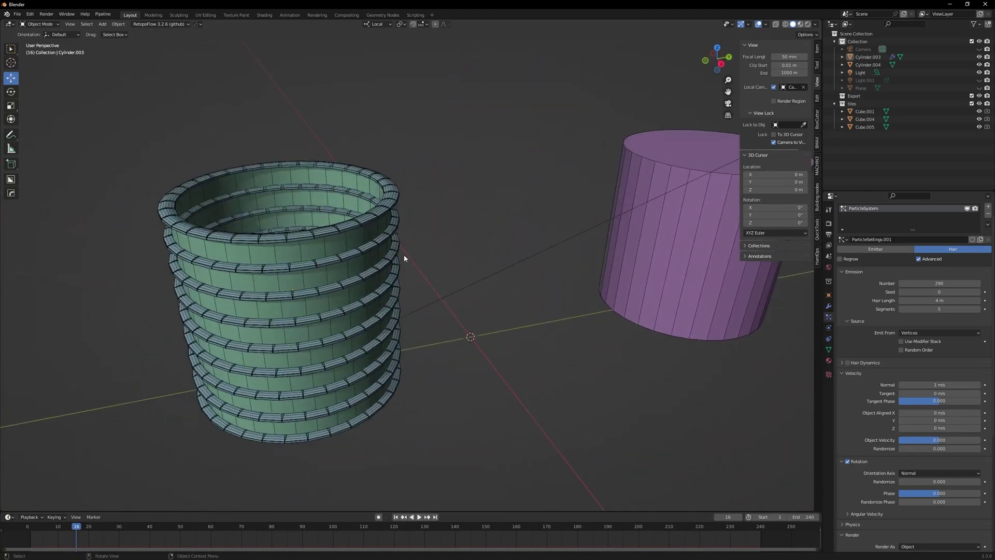
scroll(403, 254, "down", 2)
scroll(906, 498, "down", 1)
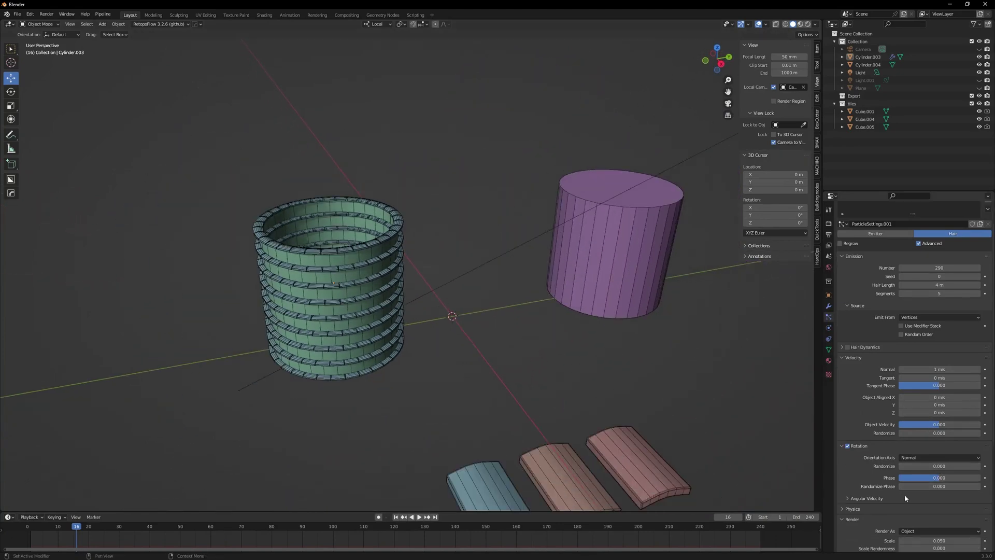
left_click(858, 499)
scroll(906, 512, "down", 10)
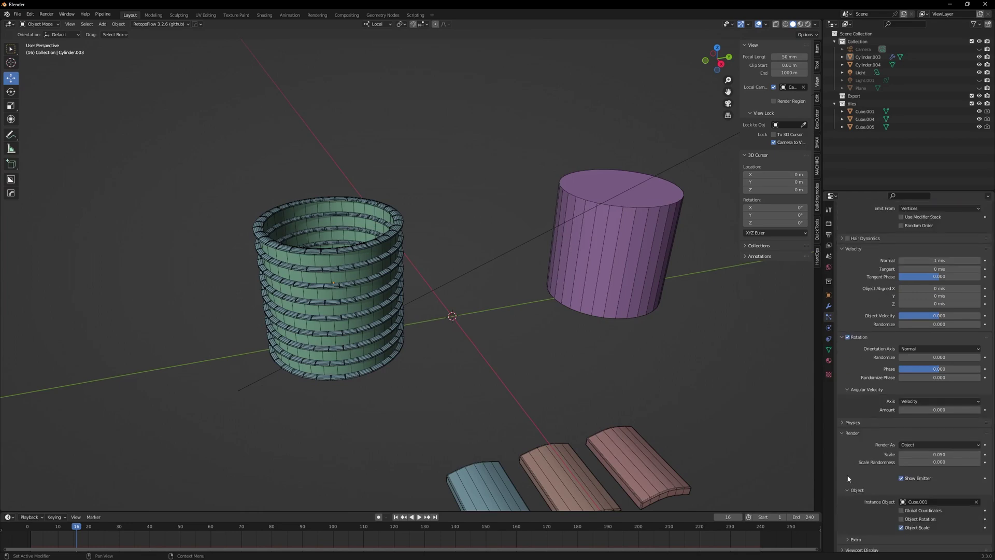
Rotate all linked faces of the blue tile's mesh 90° about its local Z axis in face edit mode
middle_click_drag(544, 412, 474, 389)
left_click(604, 456)
key("Tab")
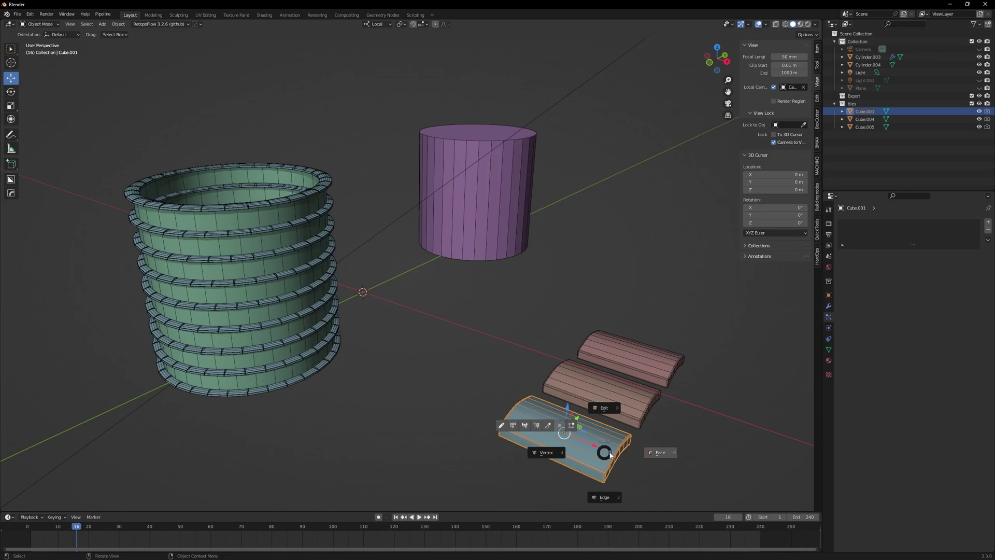
left_click(654, 453)
left_click(586, 449)
key("ctrl+l")
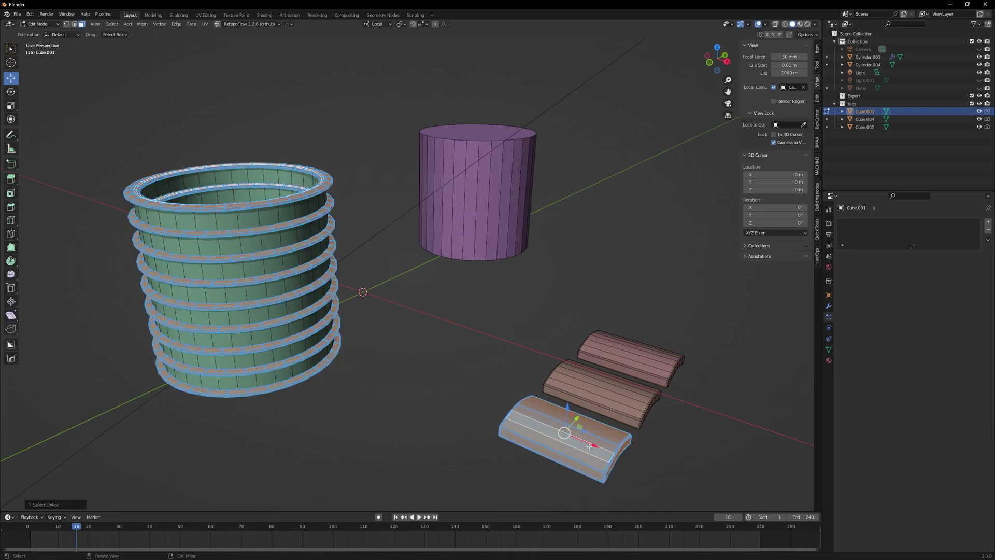
key("r")
key("r")
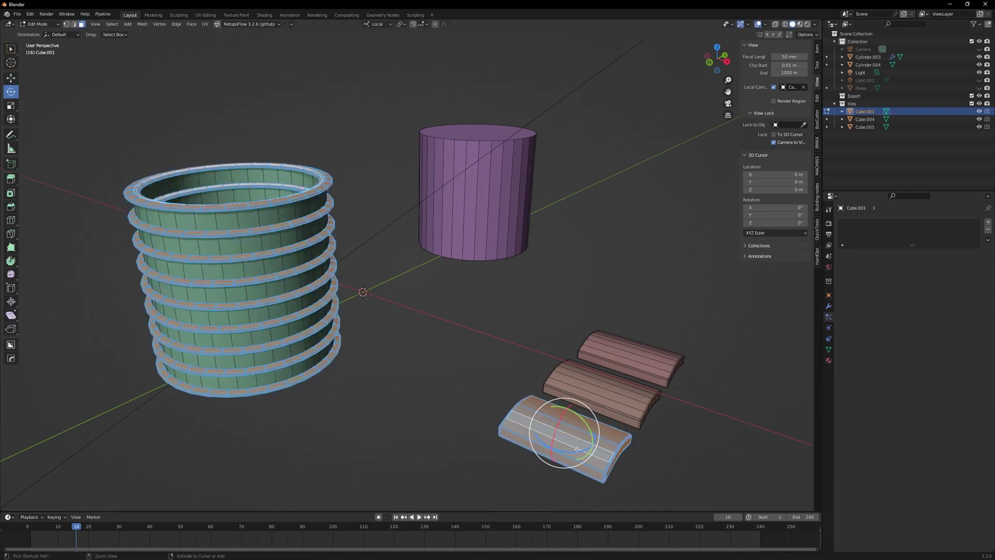
key("z")
key("z")
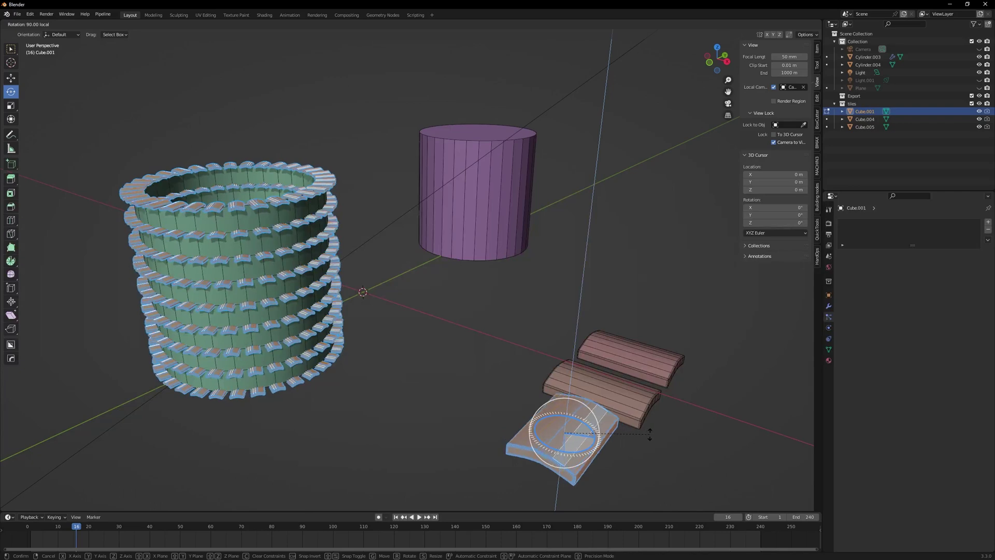
left_click(648, 434)
Tilt the tile's mesh with angle snapping until its instances hang down along the cylinder wall, and return to Object Mode
left_click_drag(558, 425, 588, 385, "ctrl")
middle_click_drag(588, 384, 548, 382)
key("alt+a")
key("Tab")
Increase the cylinder's particle render scale to 0.080 so neighbouring tiles overlap
left_click(149, 207)
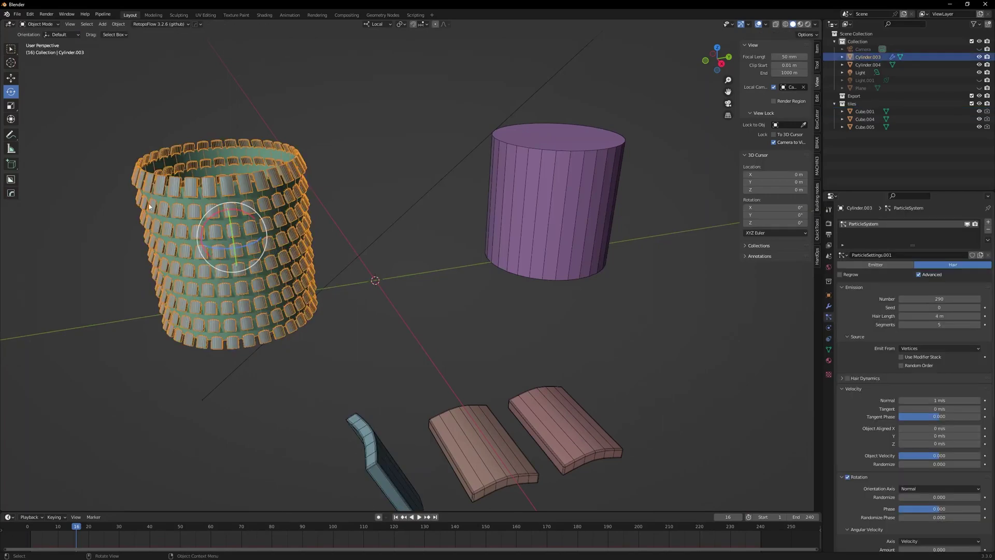
scroll(936, 502, "down", 6)
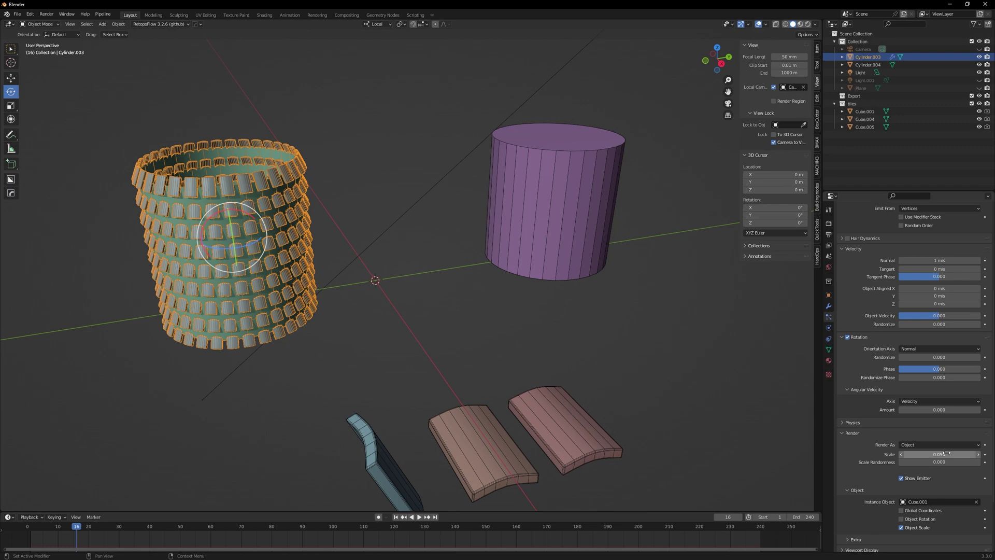
left_click_drag(939, 454, 949, 454)
left_click(977, 455)
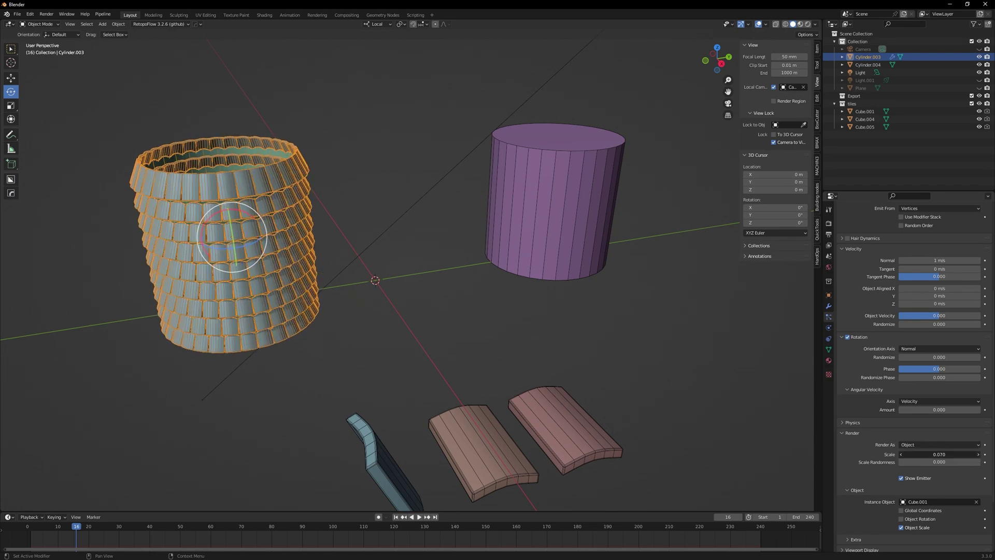
left_click(978, 454)
middle_click_drag(451, 392, 508, 397)
left_click(496, 391)
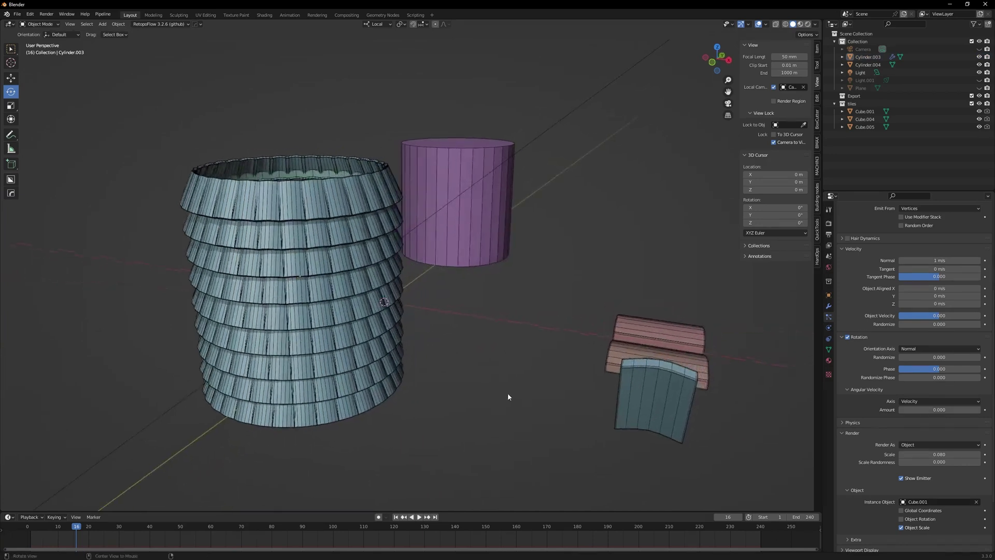
Switch the viewport to material preview shading and hide the wireframe lines
left_click(801, 24)
middle_click_drag(698, 97, 526, 255)
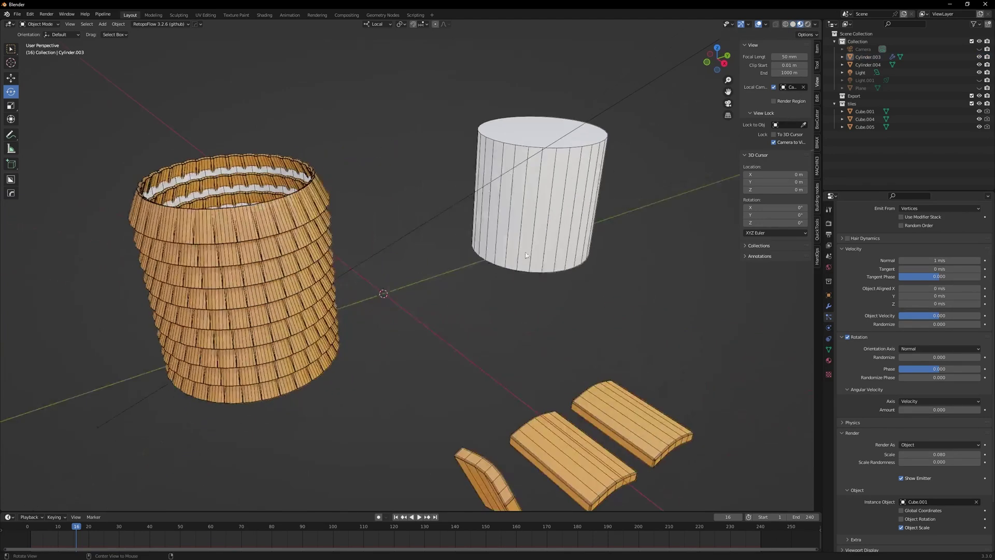
key("shift+z")
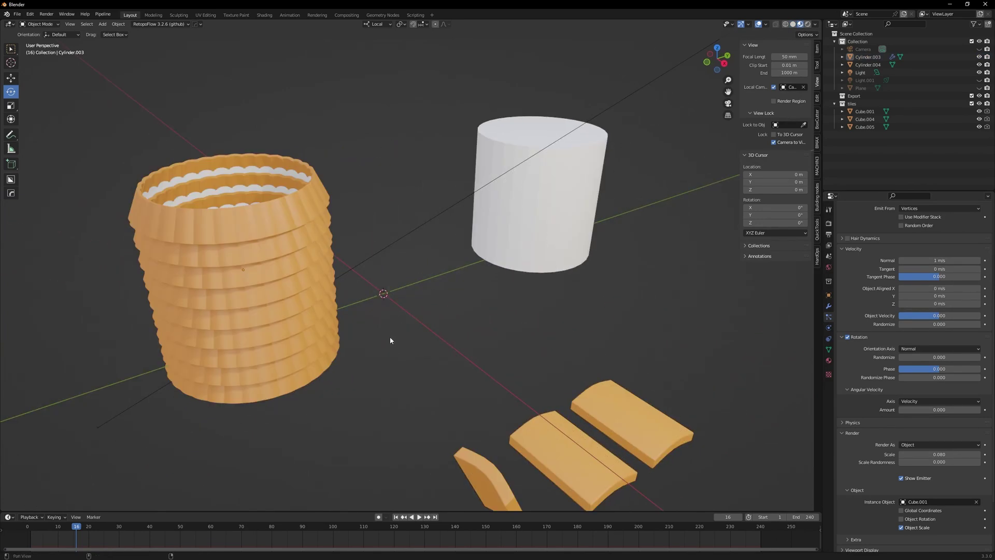
middle_click_drag(390, 340, 436, 326)
Set the rotation randomness of the cylinder's tile particles to 0.052
left_click(346, 282)
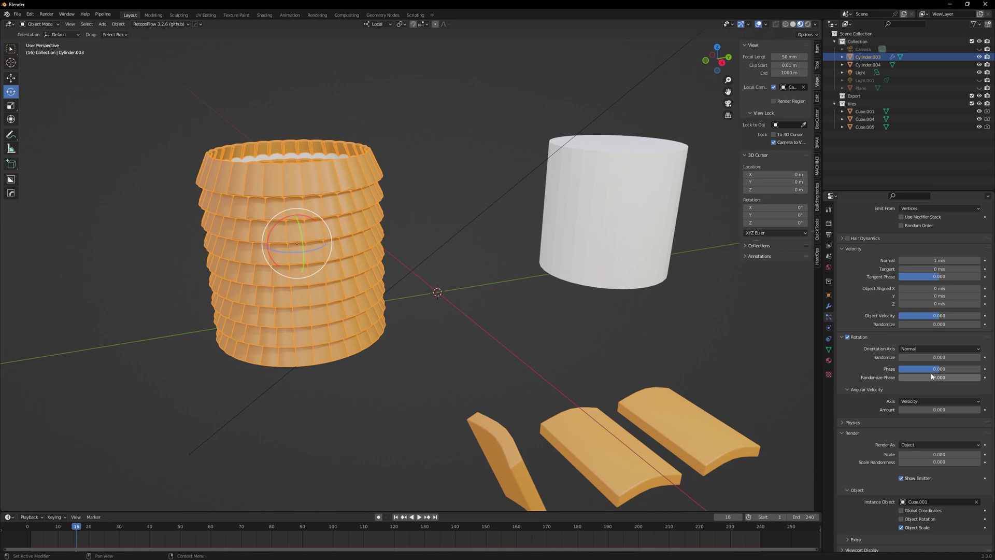
left_click(922, 358)
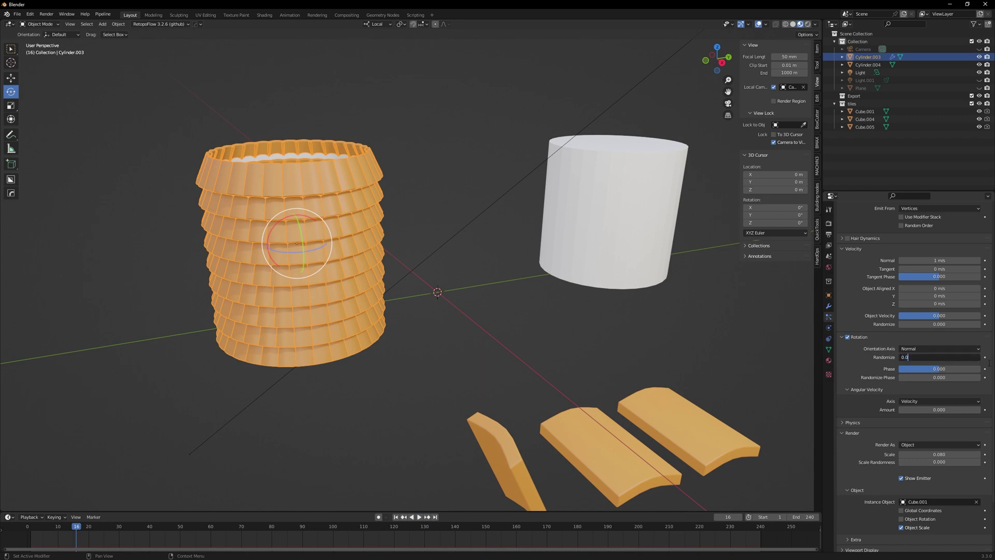
left_click(886, 367)
left_click_drag(901, 357, 936, 357)
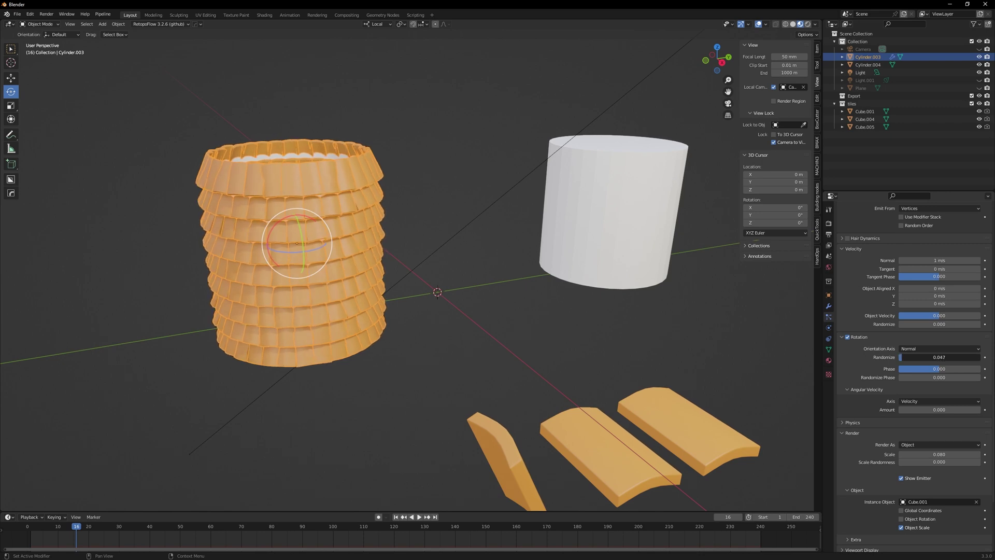
left_click(464, 344)
middle_click_drag(465, 344, 447, 352)
Try a scale randomness of 0.061 on the tile particles and reset it to 0
scroll(956, 466, "down", 2)
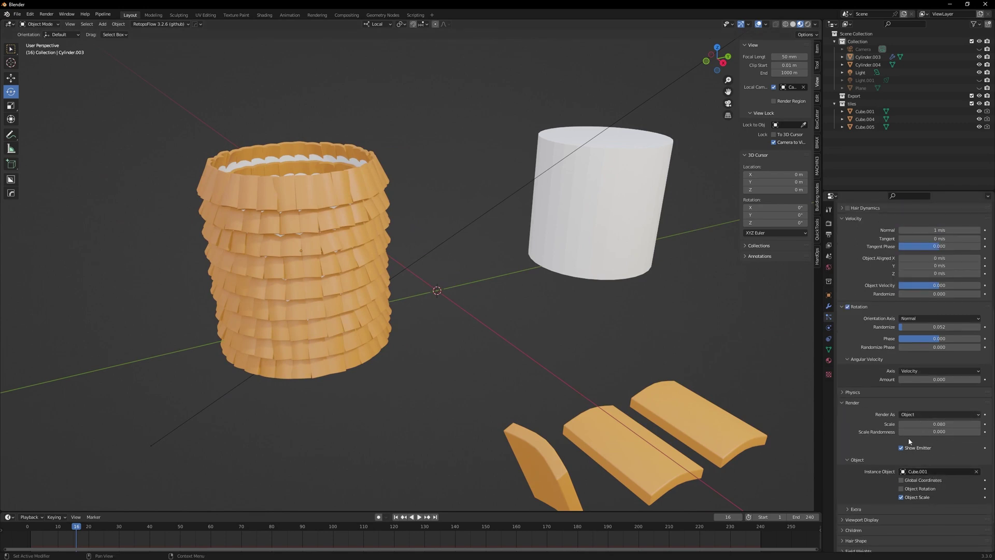
left_click(980, 434)
type("61")
key("Return")
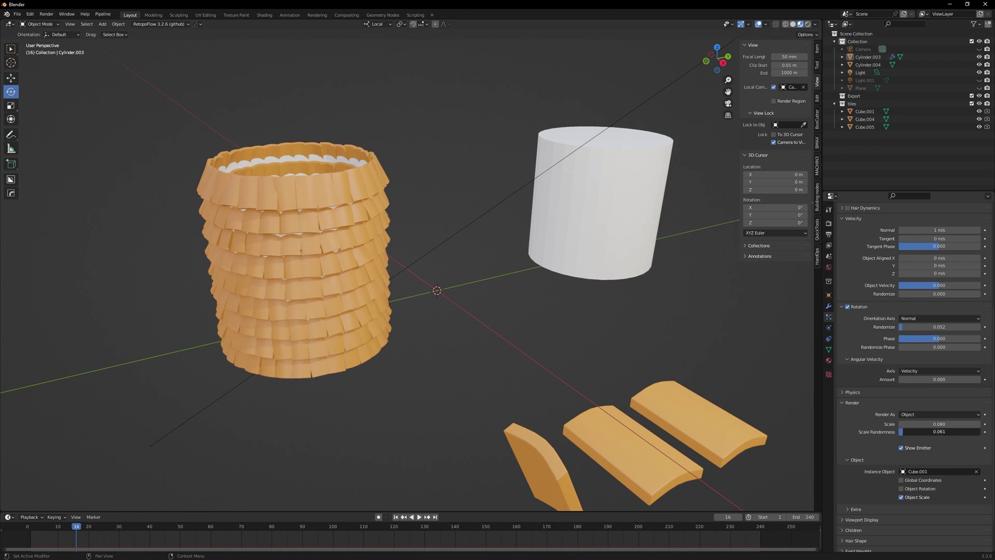
left_click_drag(900, 431, 899, 431)
middle_click_drag(248, 329, 225, 321)
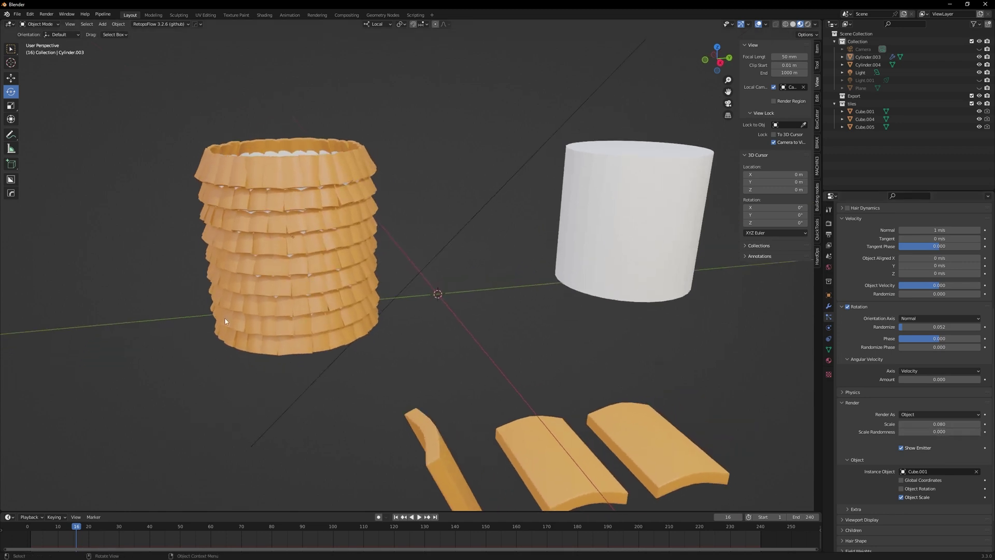
middle_click_drag(407, 311, 266, 202)
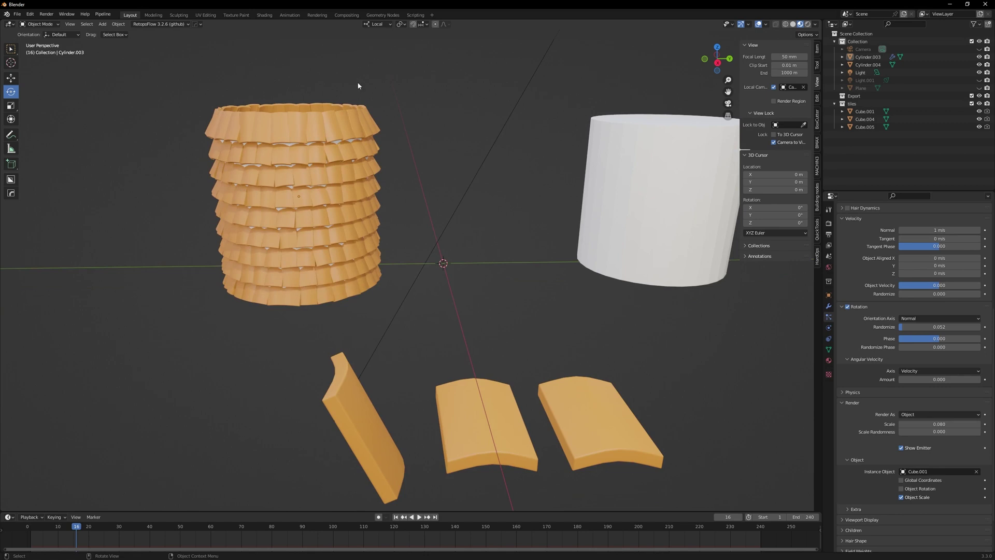
Open the instanced tile's material in the Shading workspace and add an Object Info node
left_click(265, 15)
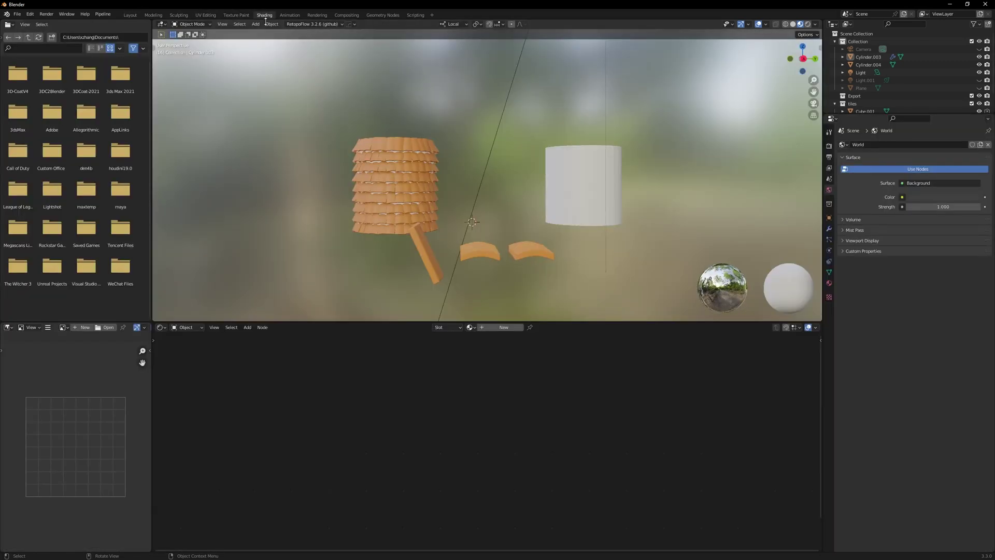
left_click(427, 249)
key("shift+a")
type("o")
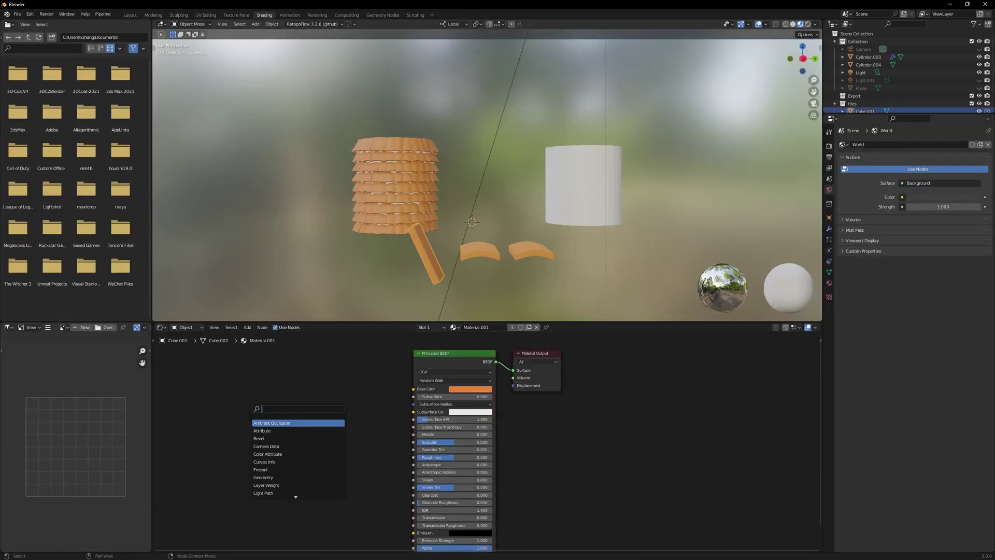
type("b")
left_click(292, 422)
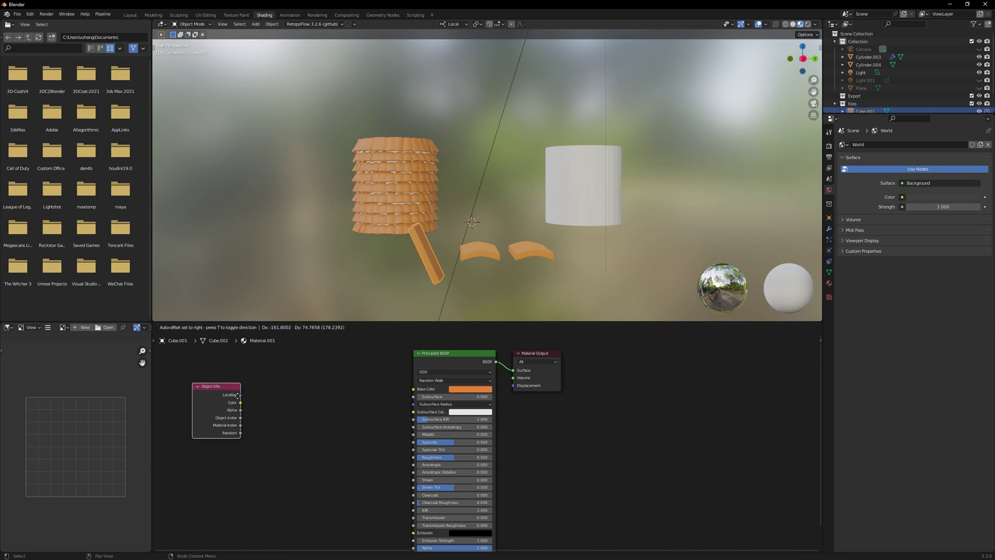
Add a ColorRamp node with its Fac input fed by the Object Info node's Random output
left_click(241, 432)
key("shift+a")
type("colo")
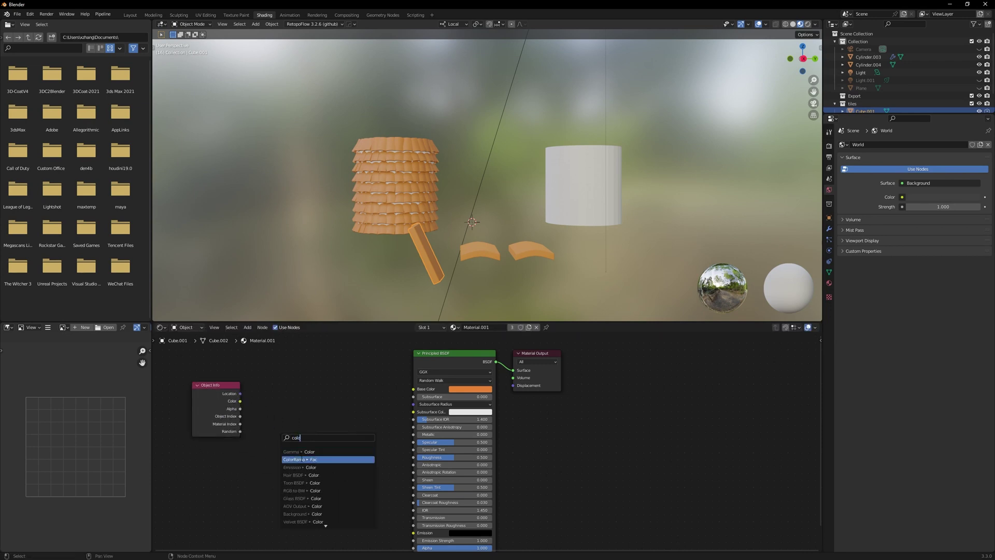
left_click(301, 459)
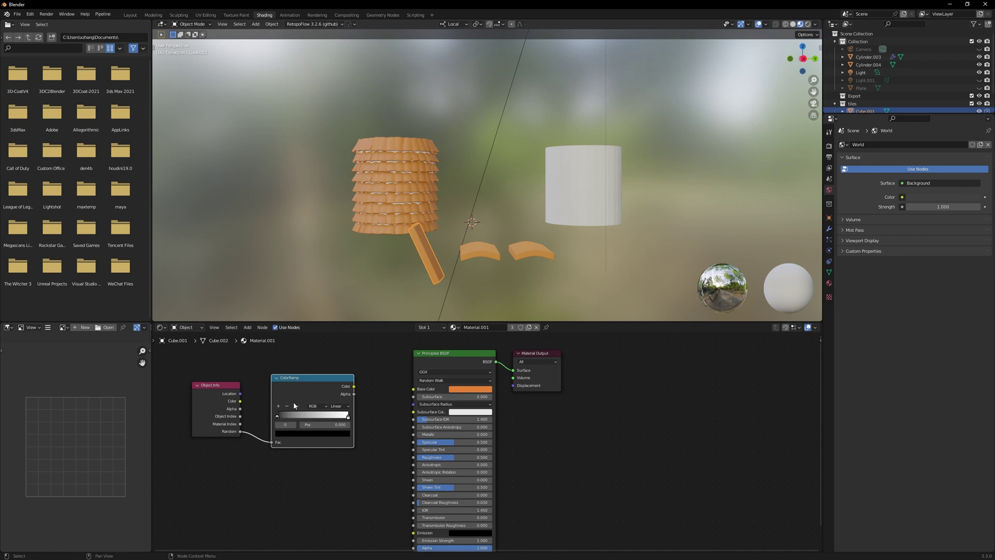
Set both ColorRamp stops to the orange sampled from the tile in the viewport
left_click(291, 435)
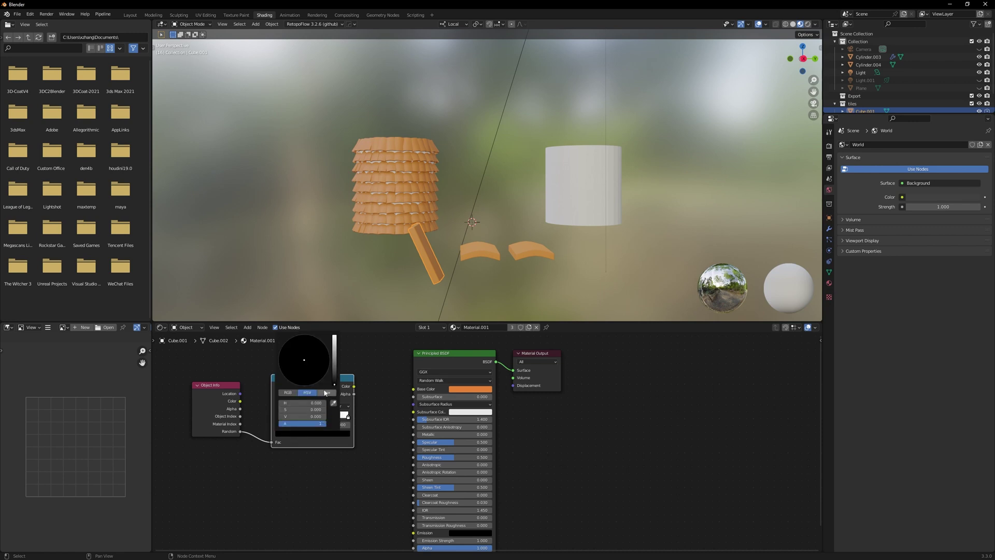
left_click(294, 431)
left_click(335, 404)
left_click(420, 248)
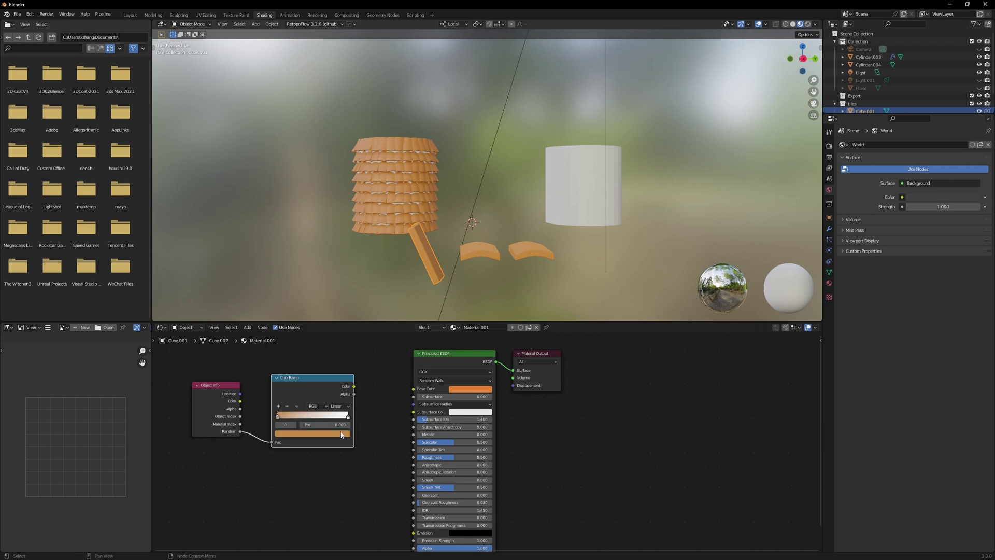
left_click(348, 417)
left_click(345, 434)
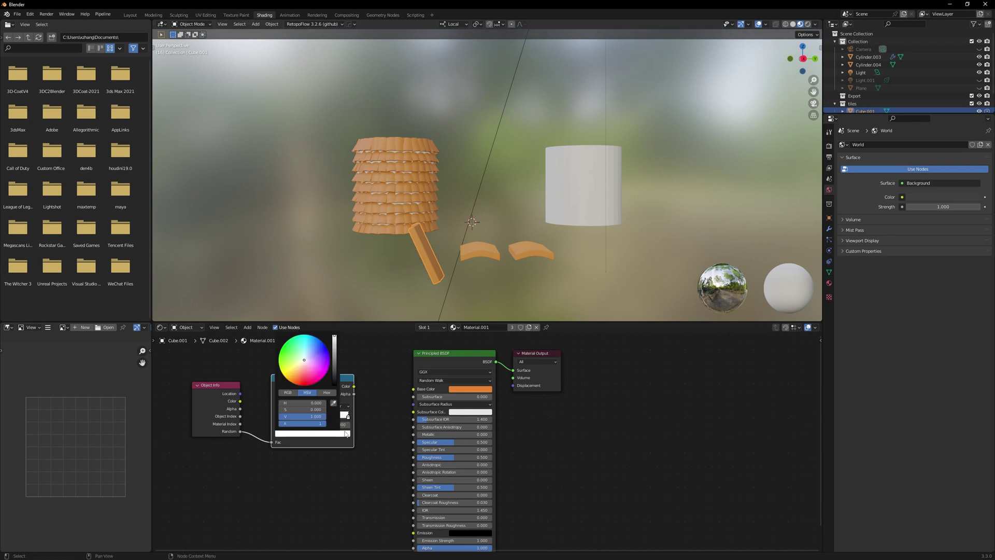
left_click(333, 400)
left_click(433, 265)
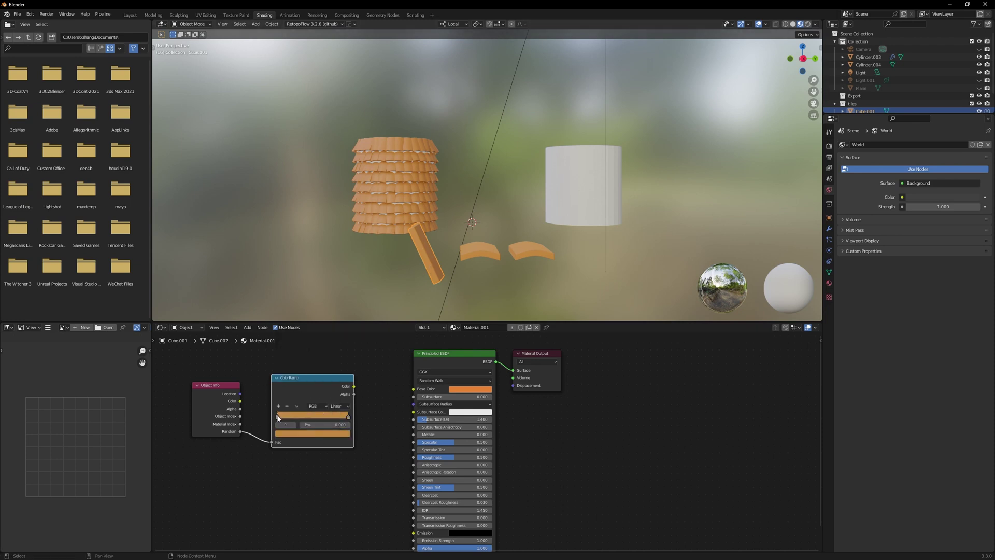
Darken the ramp's first stop to brown and connect the ColorRamp's Color output to the Principled BSDF's Base Color
left_click(299, 434)
left_click_drag(335, 351, 335, 353)
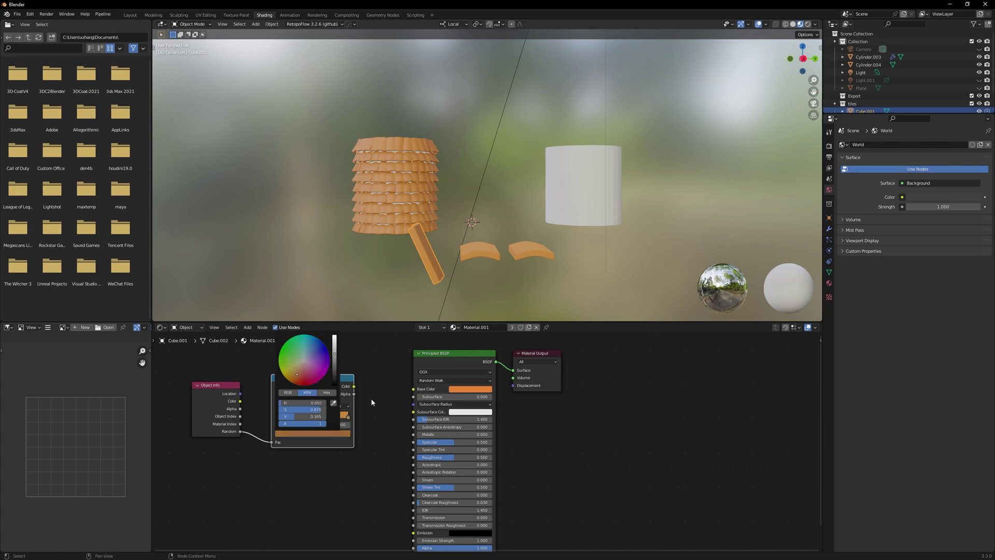
middle_click_drag(363, 283, 390, 274)
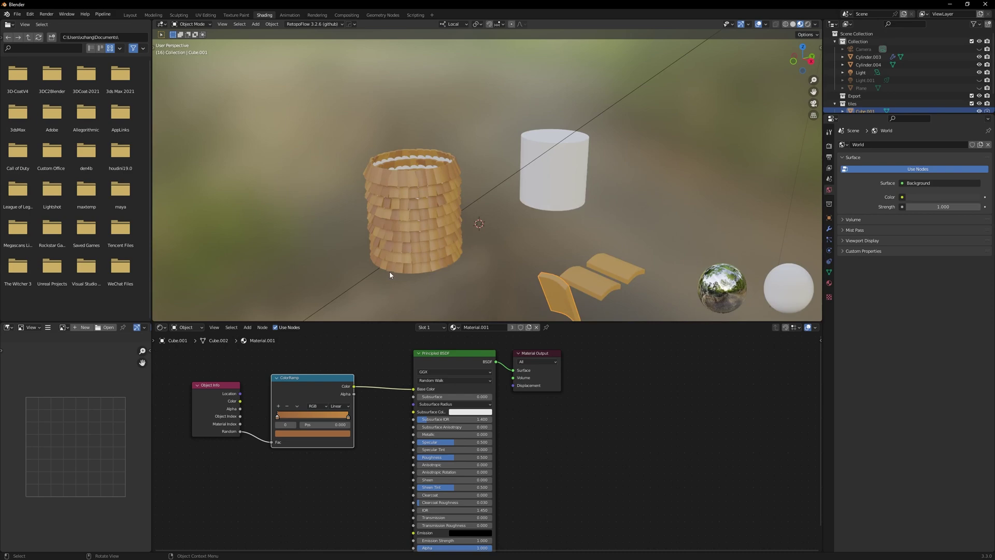
Give the tiled cylinder a new material, sampling its base colour from a brown tile and darkening it
scroll(415, 244, "up", 5)
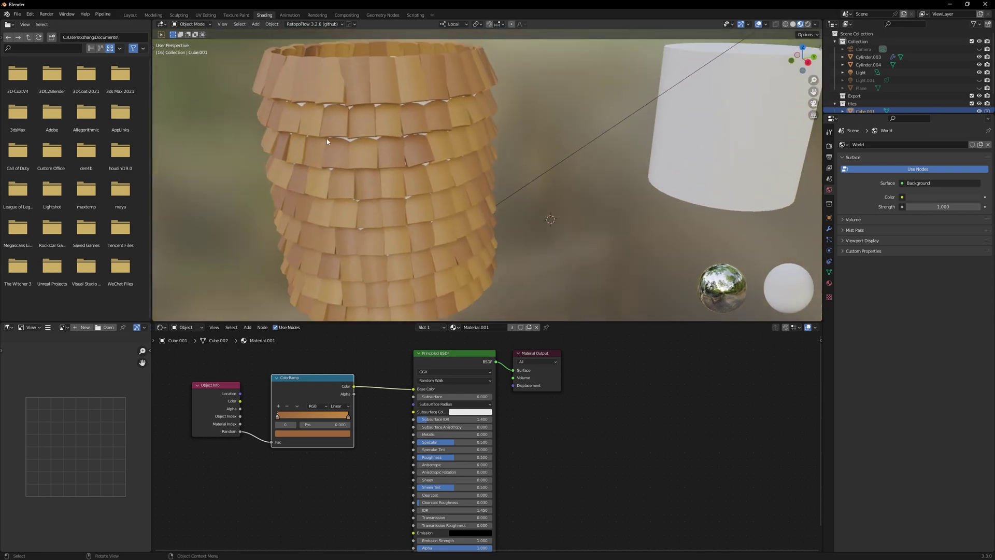
middle_click_drag(327, 141, 482, 247)
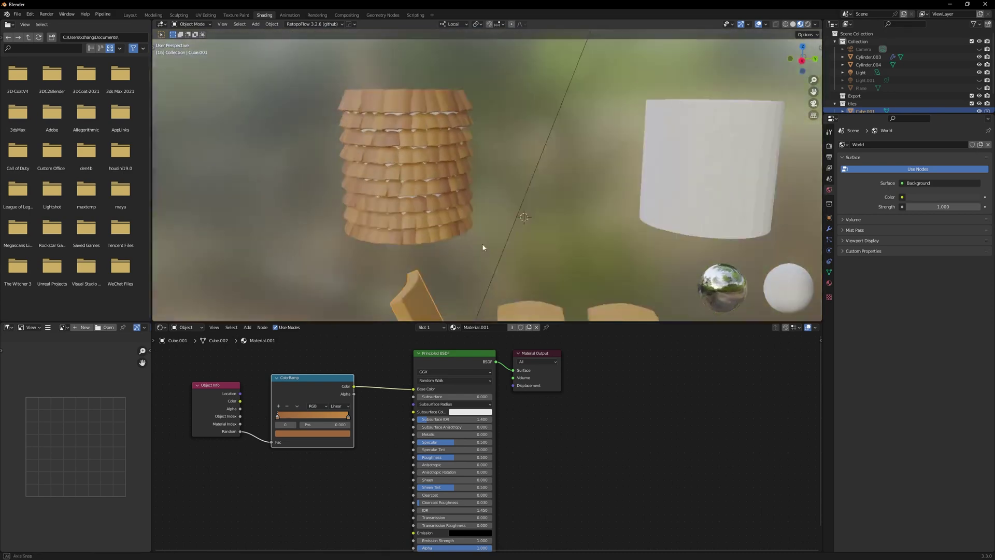
scroll(482, 247, "up", 6)
middle_click_drag(387, 171, 476, 227, "shift")
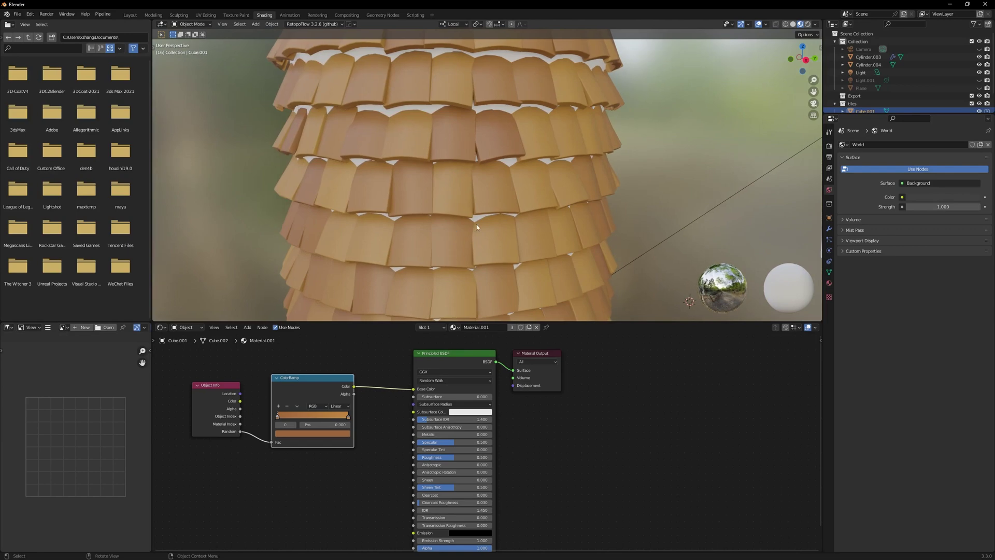
left_click(508, 113)
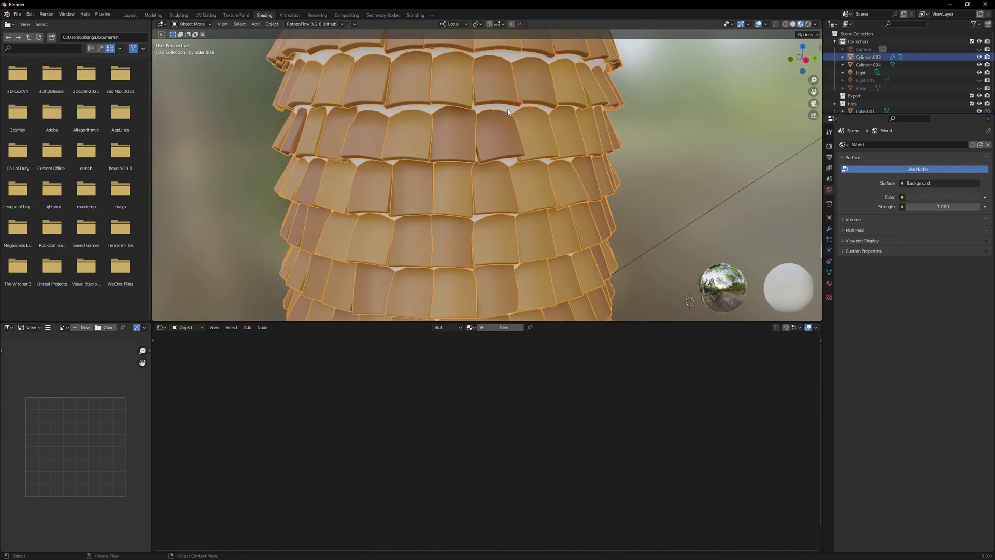
left_click(829, 282)
left_click(920, 179)
left_click(945, 261)
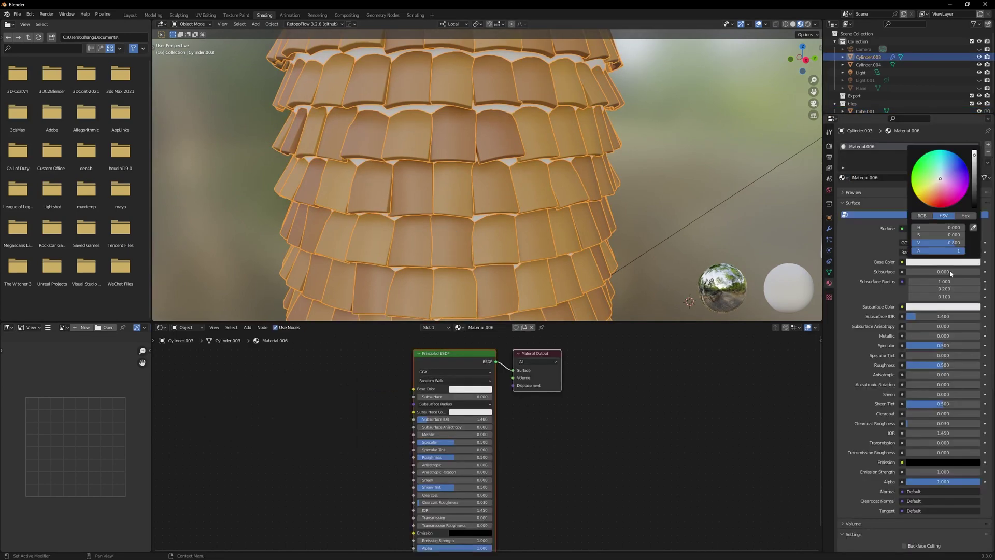
left_click(974, 229)
left_click(503, 134)
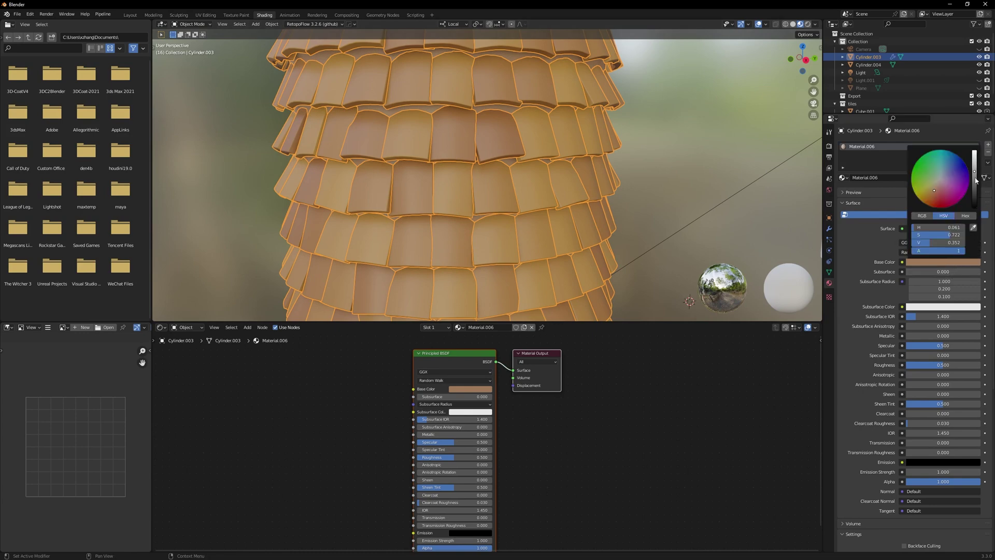
left_click_drag(975, 179, 975, 182)
left_click(627, 167)
Examine the tiled cylinder's colour variation and the gaps between its tiles from several angles
scroll(610, 167, "down", 3)
middle_click_drag(610, 167, 561, 172)
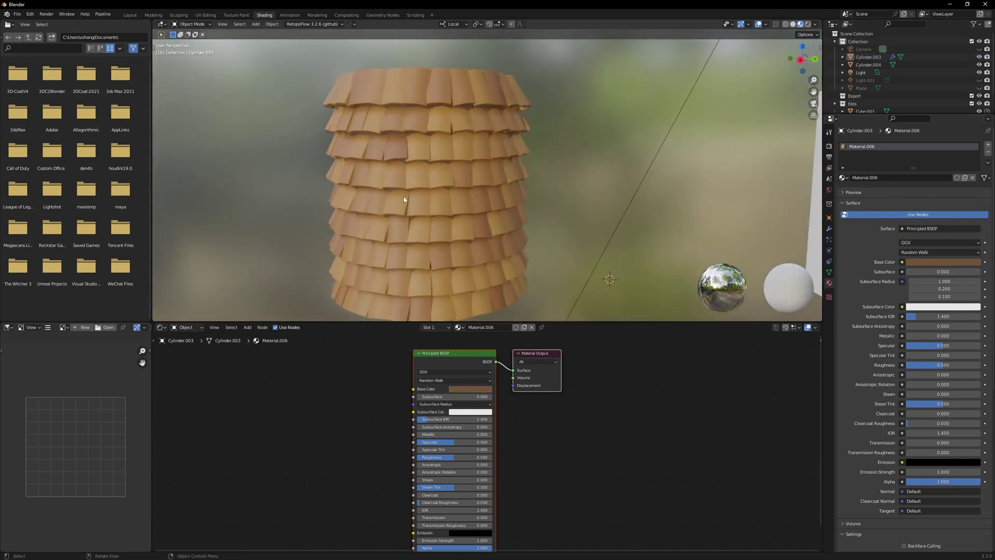
scroll(551, 282, "down", 3)
scroll(489, 255, "down", 2)
mouse_move(479, 239)
middle_mouse_down()
mouse_move(489, 256)
mouse_move(465, 229)
middle_mouse_up()
middle_click_drag(465, 229, 474, 234)
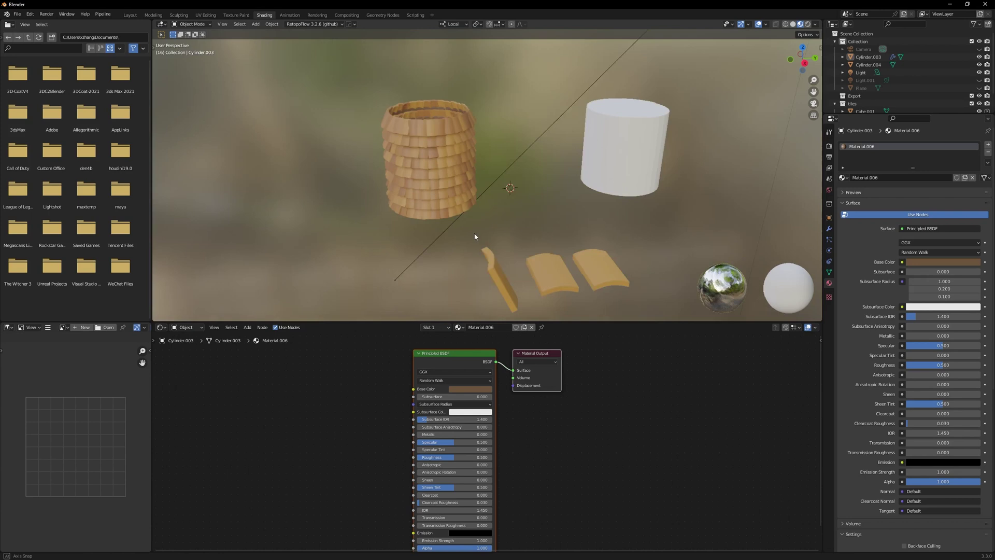
scroll(466, 231, "up", 4)
scroll(465, 230, "down", 1)
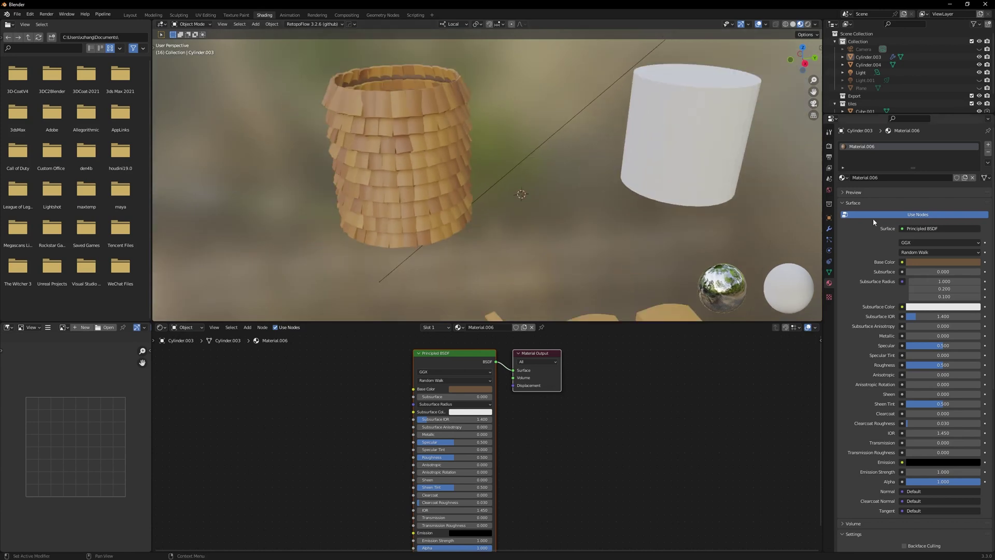
Open the tiled cylinder's particle system settings and return to the Layout workspace
left_click(829, 241)
middle_click_drag(572, 184, 490, 206, "shift")
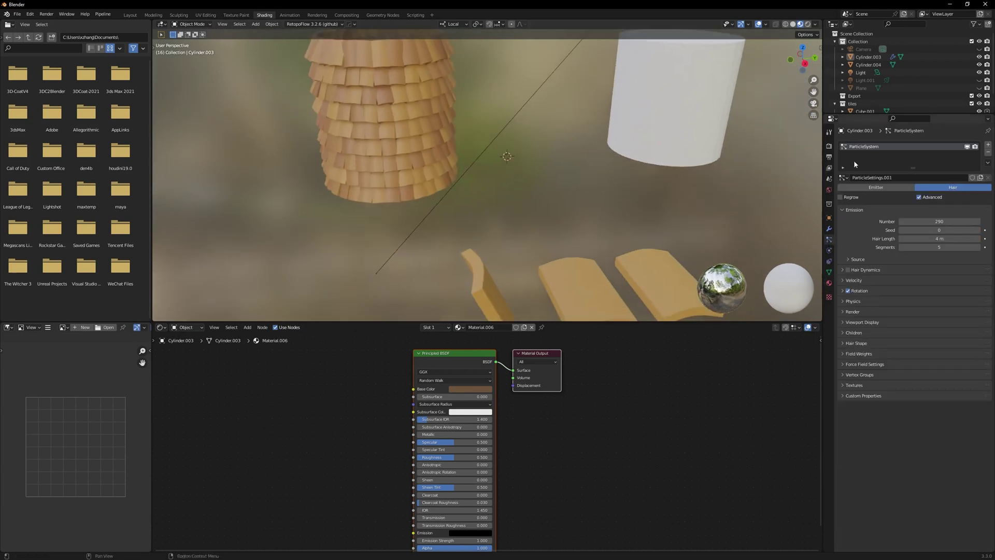
middle_click_drag(423, 240, 376, 212)
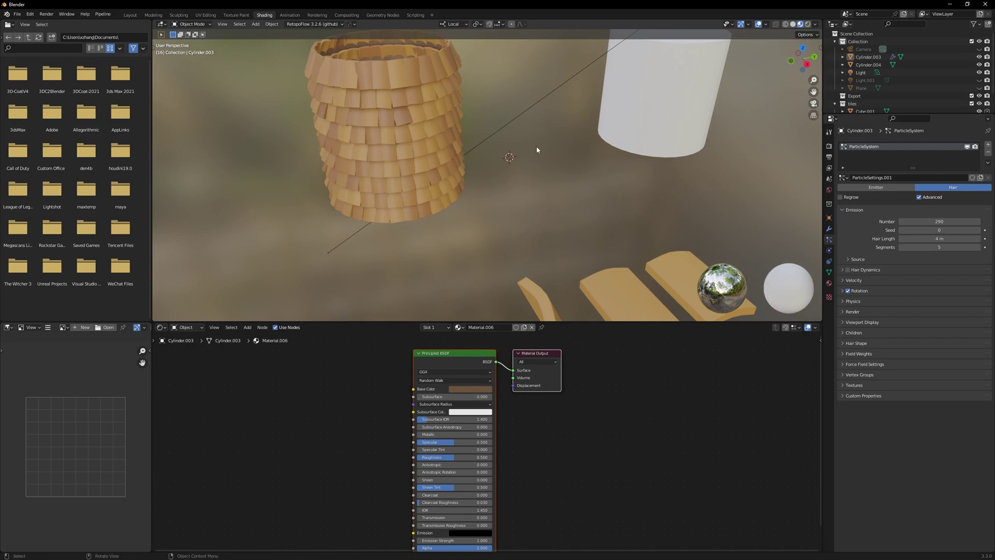
middle_click_drag(595, 227, 510, 228)
left_click(130, 15)
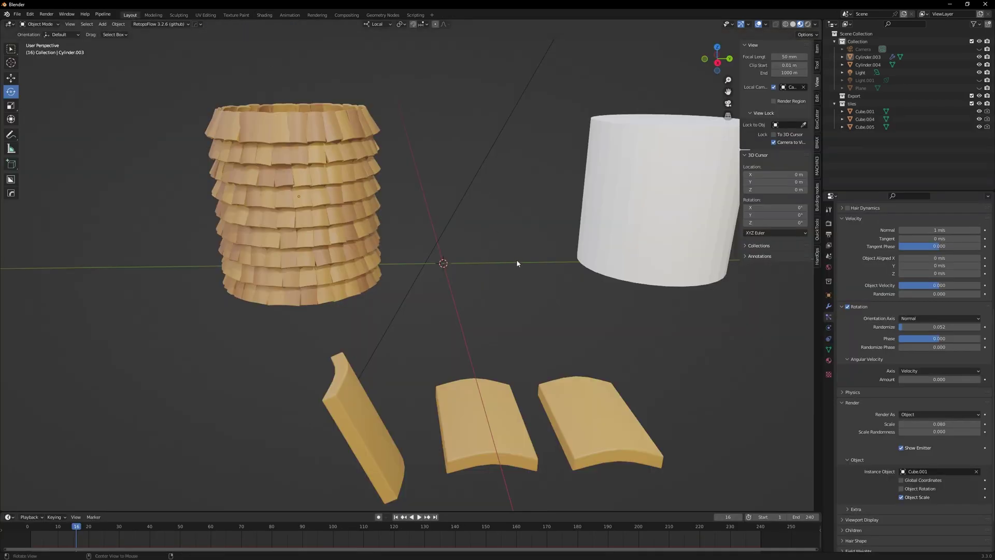
Remove the shared material from the middle loose tile and create a new material for it
mouse_move(516, 259)
left_mouse_down("alt")
mouse_move(442, 257)
mouse_move(494, 277)
left_mouse_up("alt")
left_click(495, 277)
left_click_drag(371, 363, 394, 355, "alt")
left_click(207, 417)
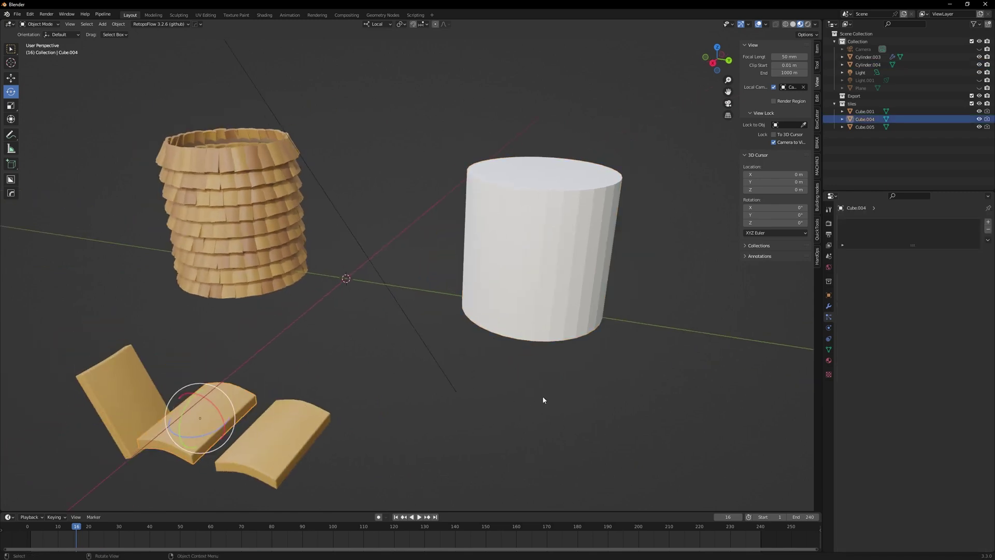
left_click(829, 361)
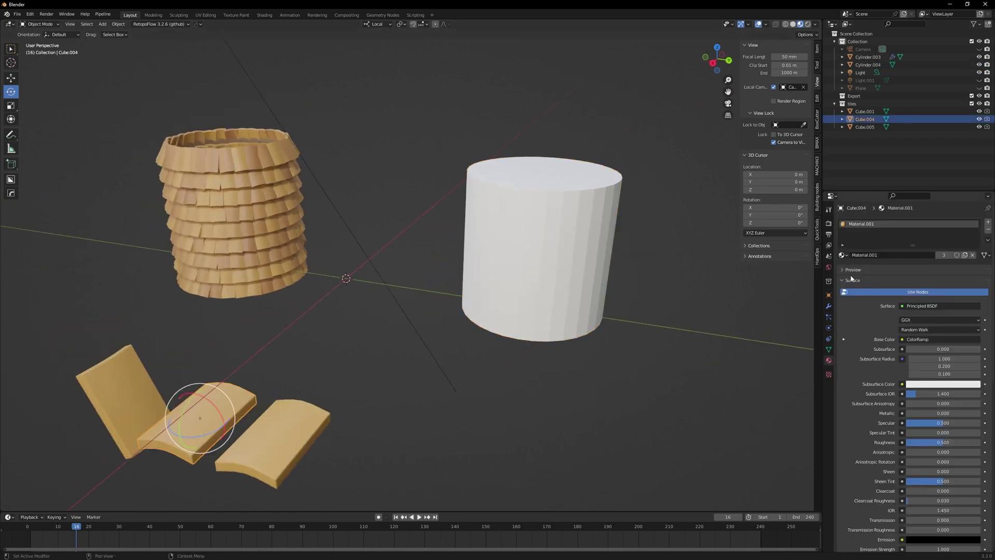
left_click(988, 229)
left_click(944, 255)
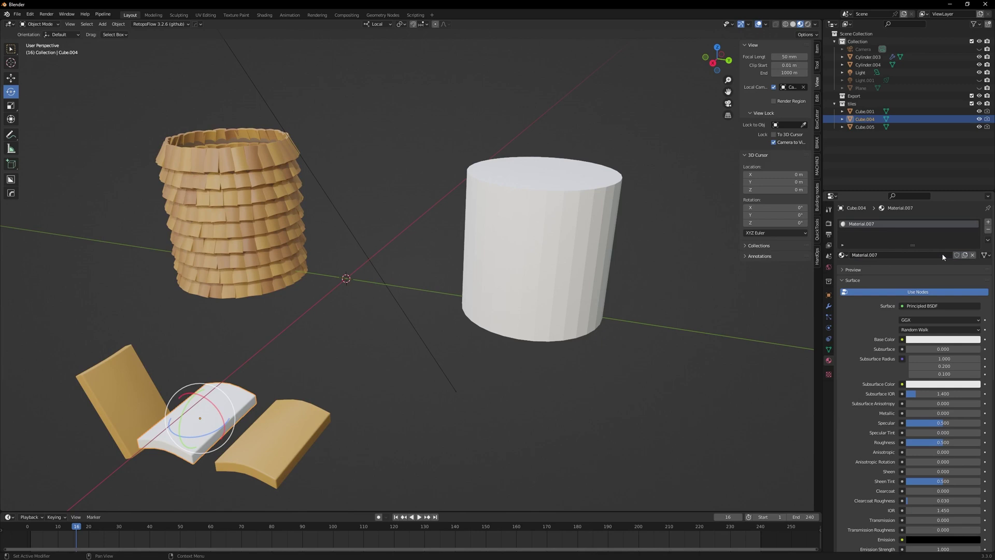
Set the middle tile's base colour to a saturated pink
left_click(935, 340)
mouse_move(941, 259)
left_mouse_down()
mouse_move(935, 271)
mouse_move(925, 265)
mouse_move(940, 277)
mouse_move(949, 272)
left_mouse_up()
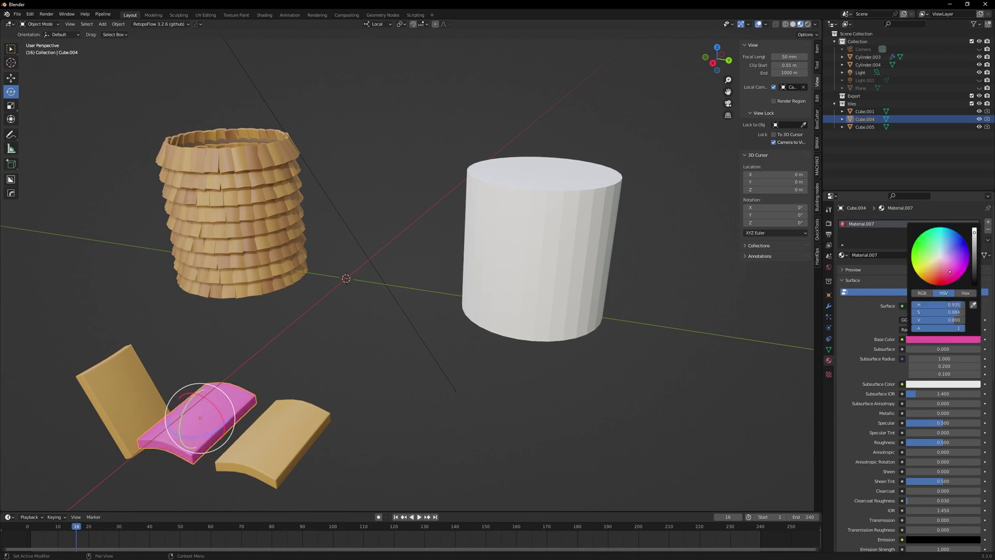
left_click(669, 275)
Delete the top cap face of the plain white cylinder in face mode
left_click_drag(518, 244, 531, 242, "alt")
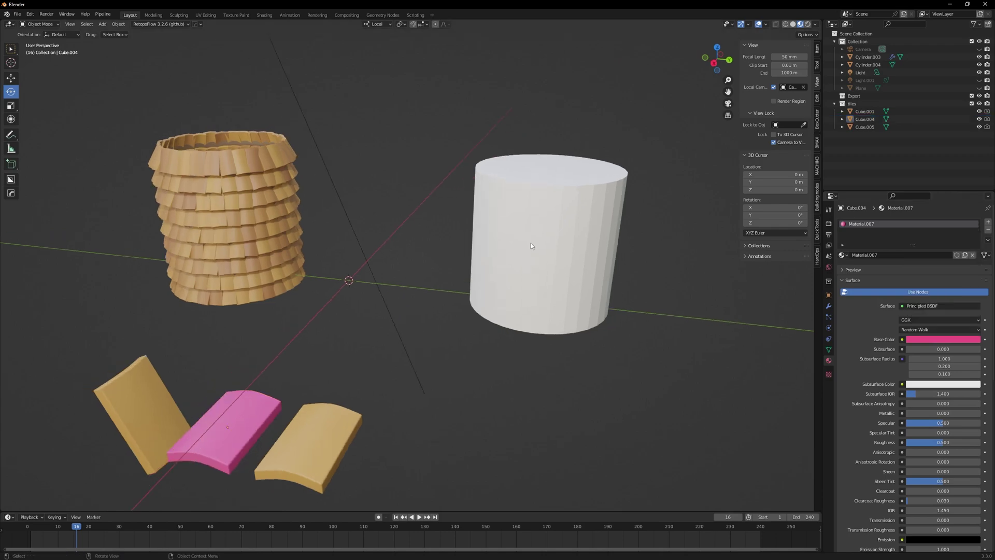
left_click(533, 243)
scroll(614, 262, "up", 2)
left_click_drag(614, 262, 478, 287, "alt+shift")
key("Tab")
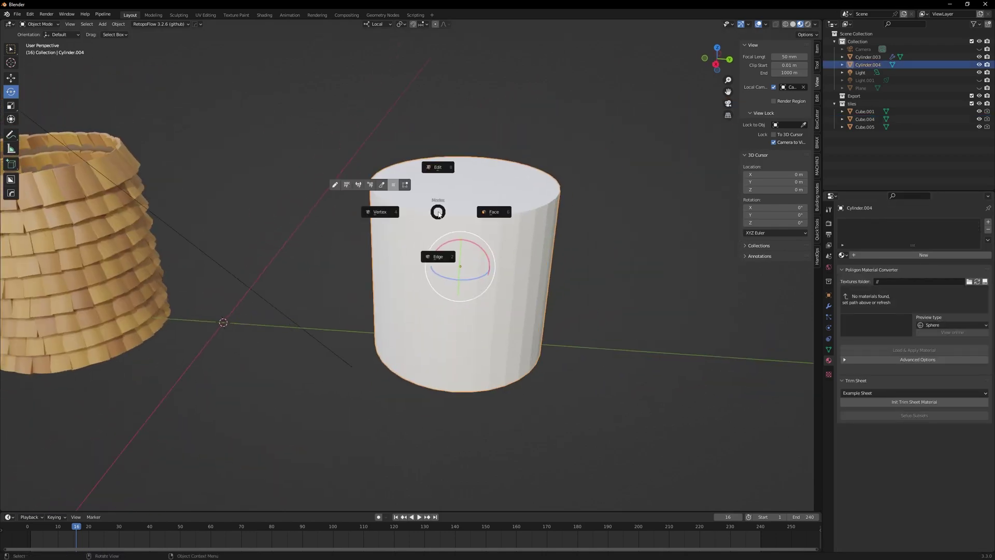
left_click(487, 212)
left_click(489, 207)
key("x")
left_click(539, 180)
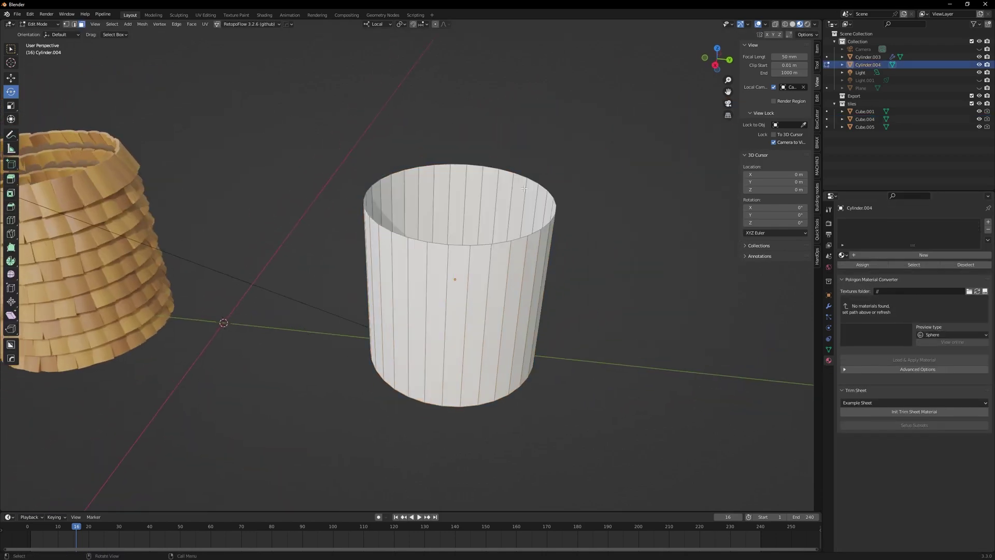
Delete the plain cylinder's bottom cap face, leaving only its wall
middle_click_drag(511, 218, 494, 156)
left_click(482, 187)
key("x")
left_click(533, 162)
left_click_drag(525, 164, 538, 246, "alt")
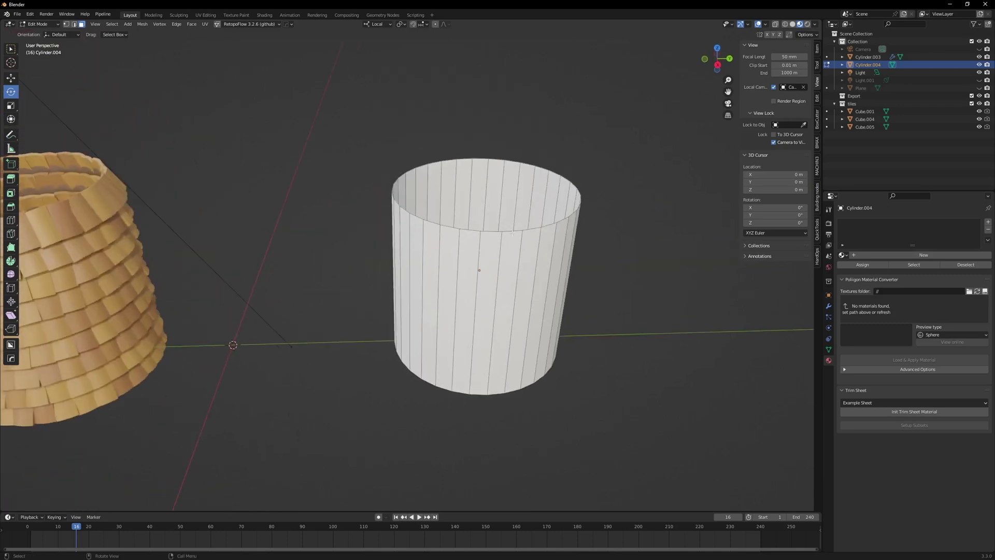
Compare the open plain cylinder with the finished tiled cylinder from several angles
scroll(231, 185, "down", 2)
left_click_drag(231, 185, 295, 191, "alt+shift")
middle_click_drag(470, 313, 267, 228)
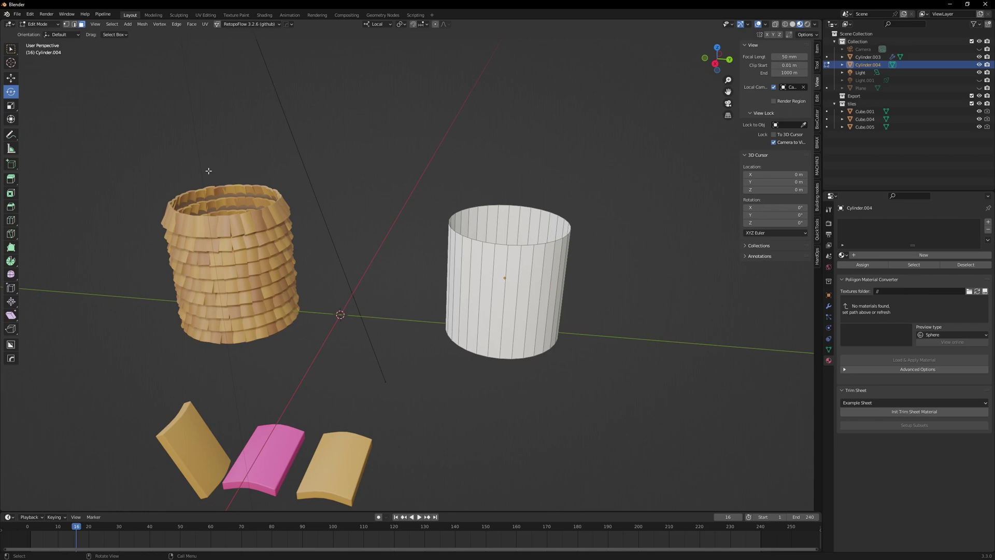
middle_click_drag(209, 171, 350, 308)
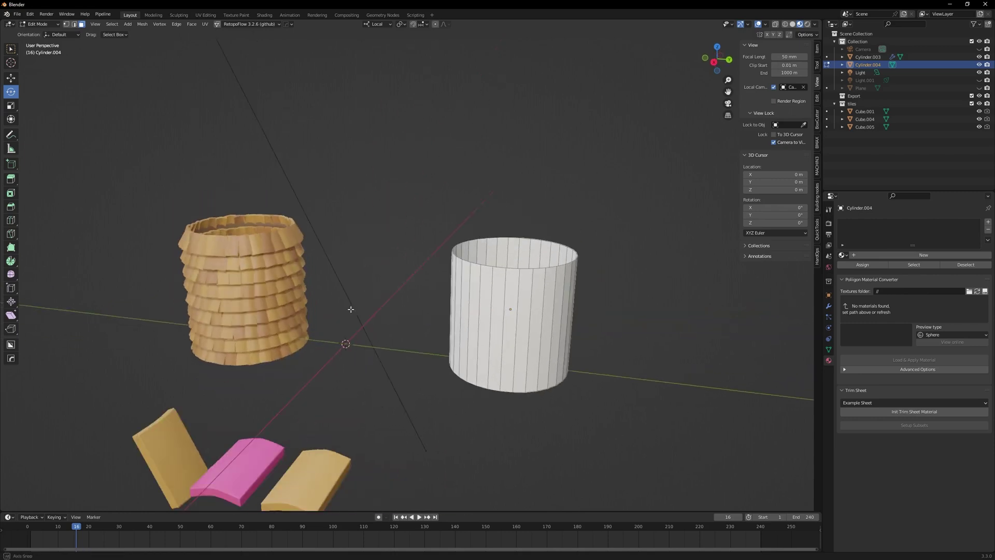
scroll(259, 203, "up", 2)
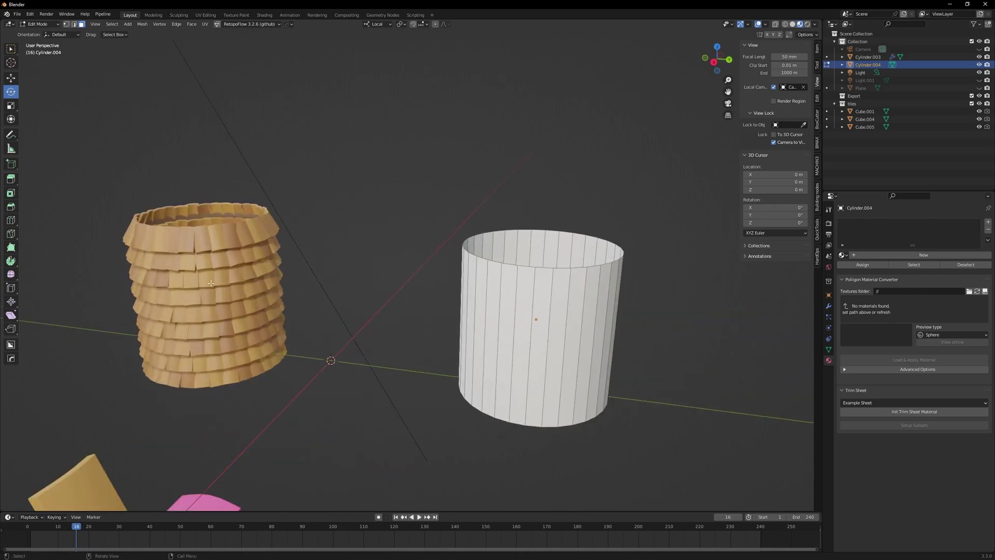
middle_click_drag(339, 387, 255, 294)
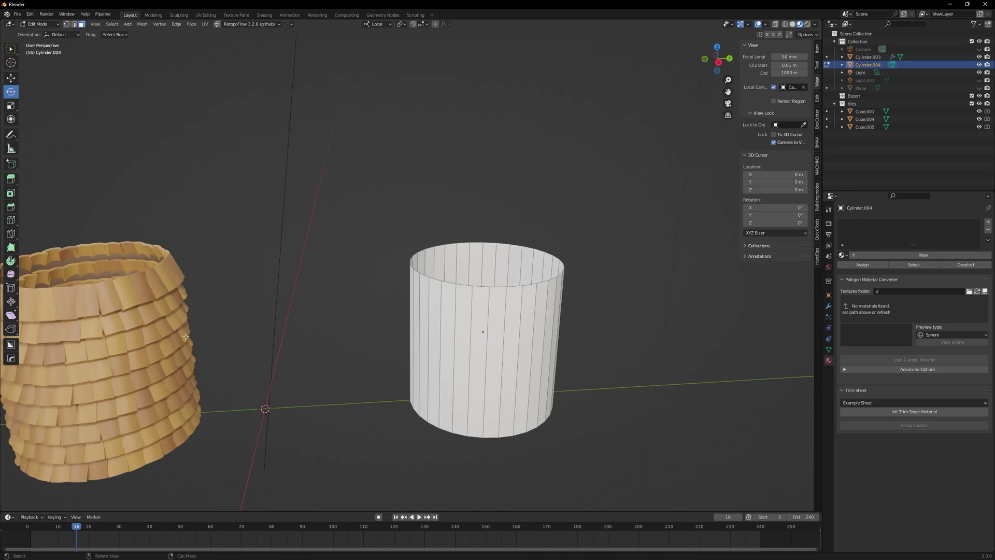
middle_click_drag(186, 336, 52, 281)
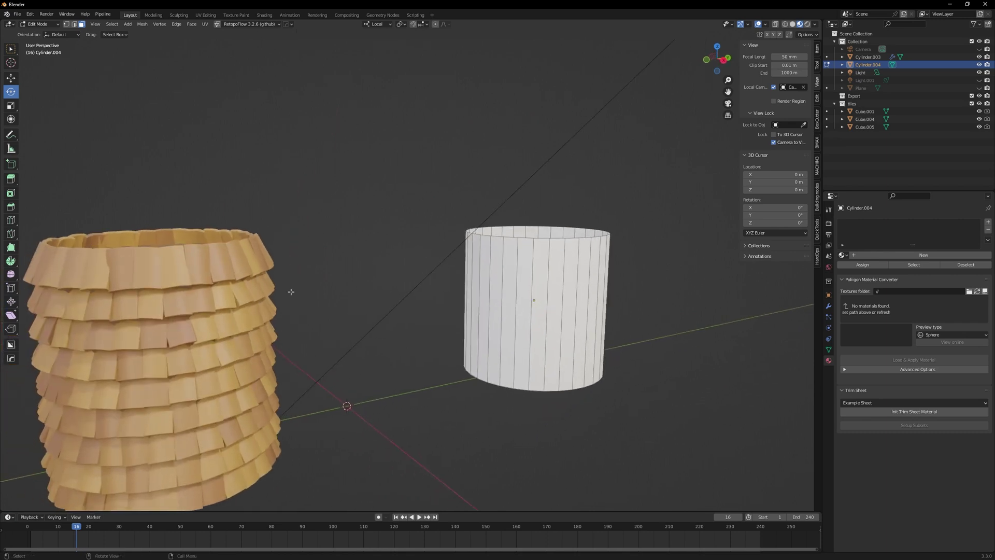
middle_click_drag(290, 292, 318, 328)
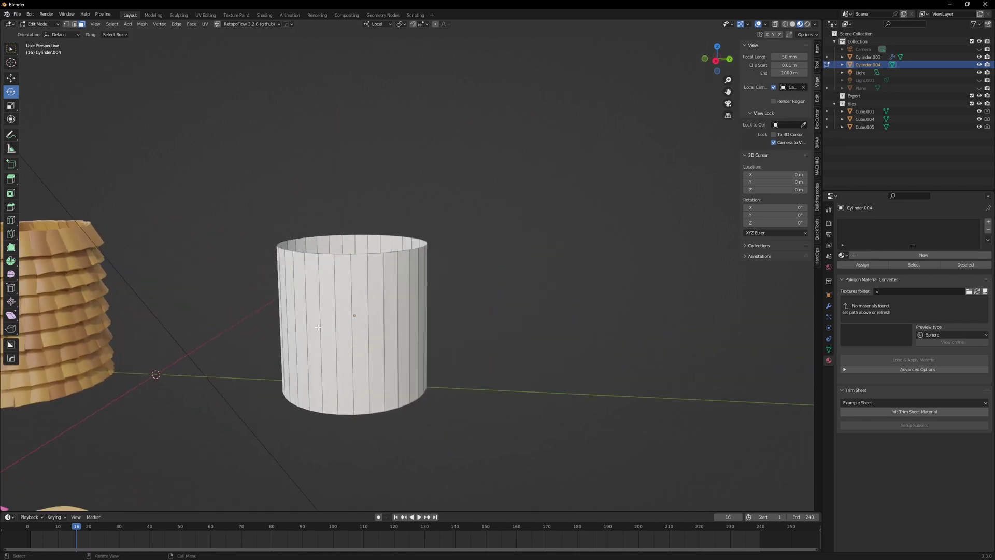
Switch the plain cylinder's mesh editing from face to edge selection
key("Tab")
left_click(327, 306)
key("Tab")
left_click(331, 337)
left_click(348, 307)
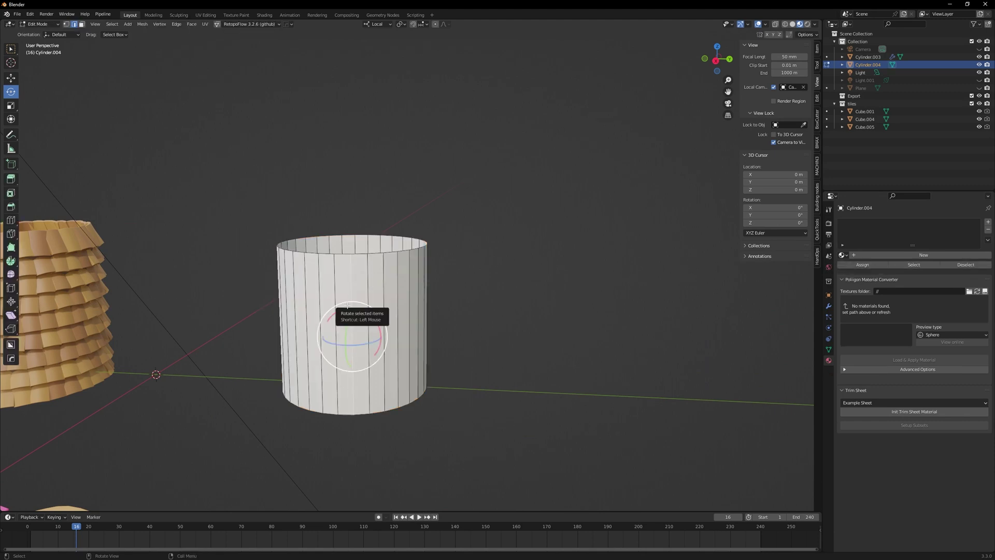
Try cutting several horizontal edge loops around the plain cylinder's wall and undo them
key("ctrl+r")
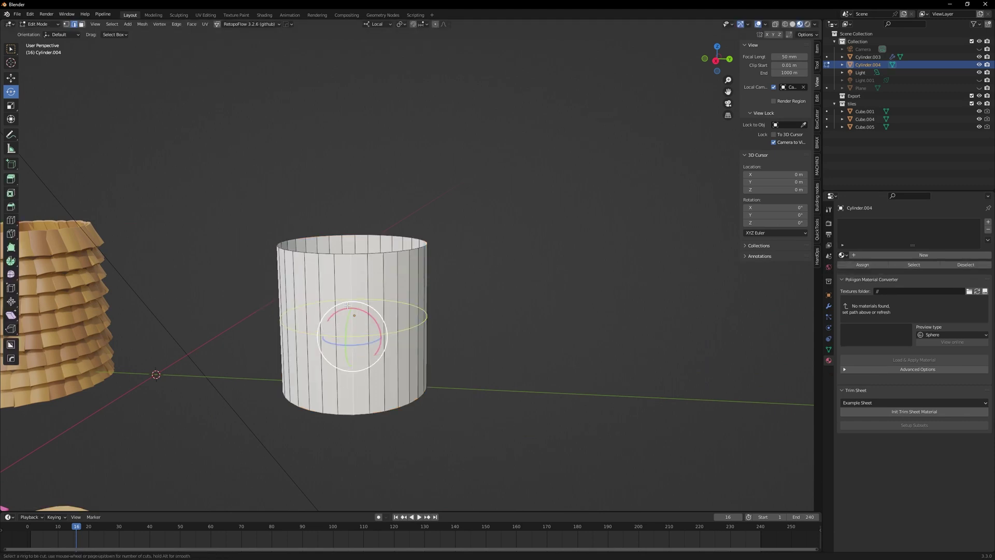
scroll(348, 305, "up", 7)
left_click(347, 306)
right_click(418, 218)
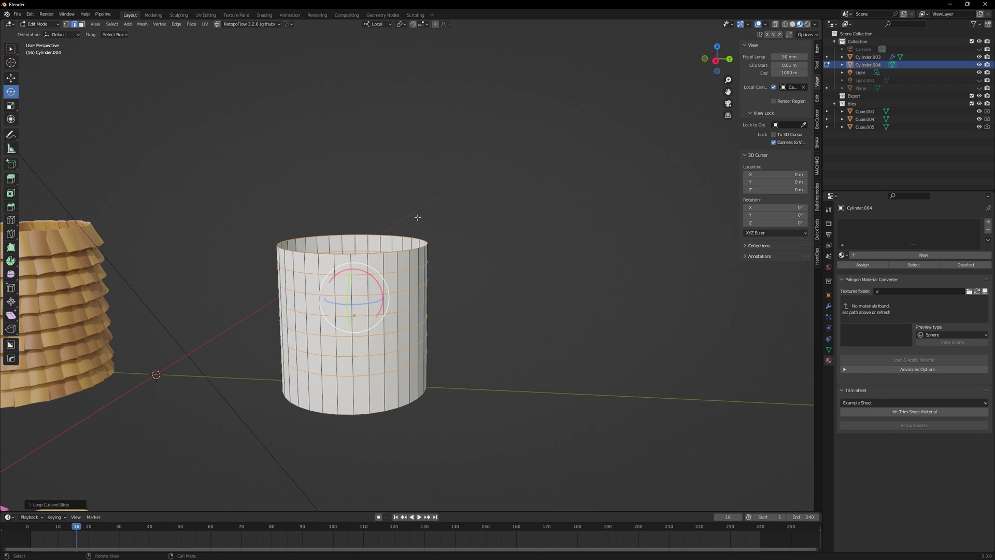
key("ctrl+z")
key("ctrl+z")
key("ctrl+r")
left_click(345, 310)
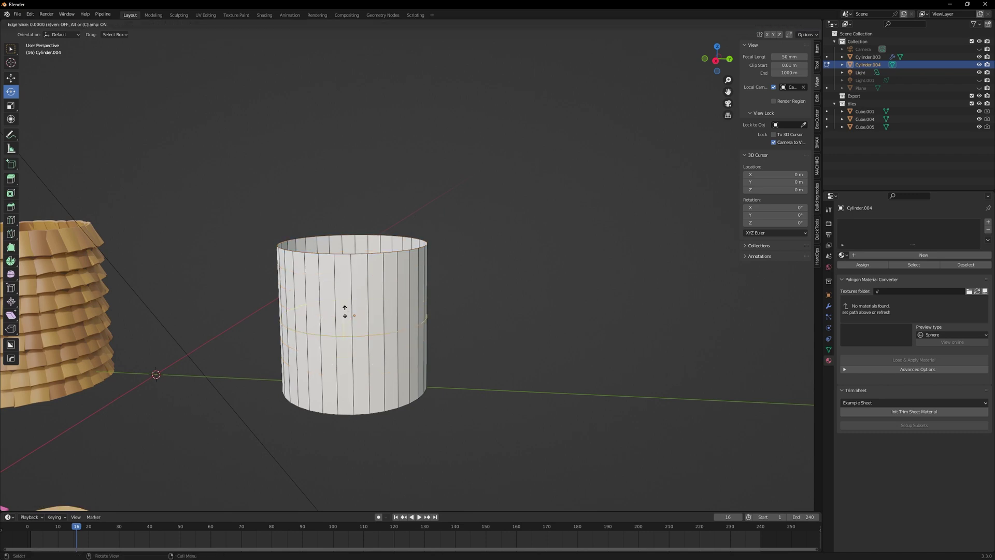
left_click(348, 312)
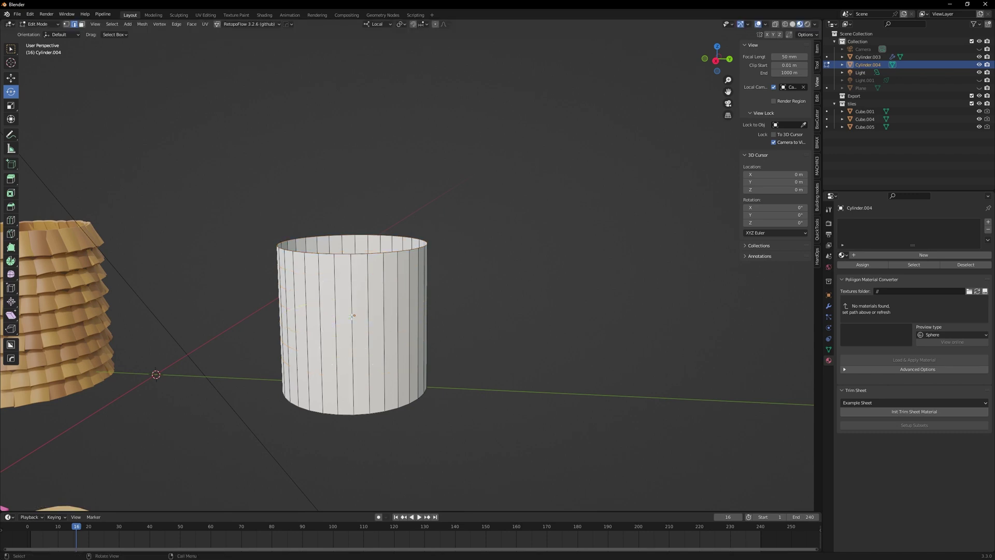
Loop-cut the plain cylinder's wall with about eight evenly spaced horizontal edge loops and leave Edit Mode
key("ctrl+r")
scroll(351, 317, "up", 7)
left_click(352, 316)
right_click(352, 316)
key("alt+a")
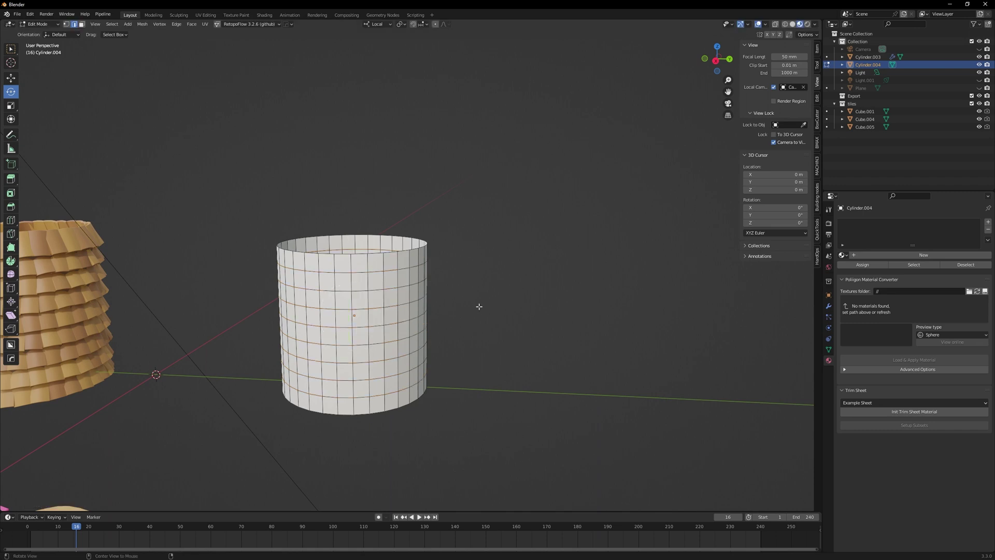
left_click_drag(479, 306, 498, 307, "alt")
key("Tab")
Apply the Hard Ops Sharpen operation to the plain cylinder with 30° sharpness and 60° auto smooth
left_click_drag(429, 266, 495, 282, "alt")
key("q")
left_click(519, 351)
left_click(526, 340)
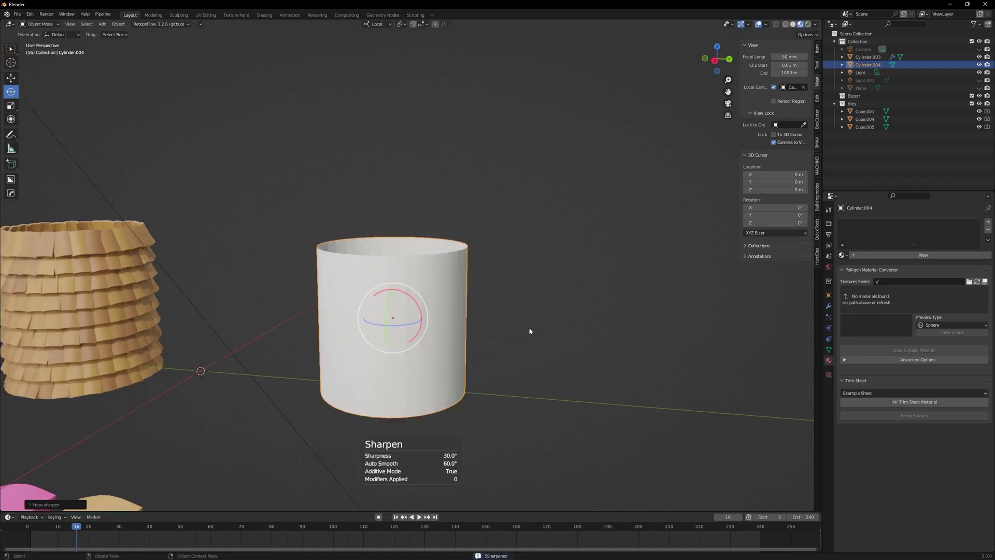
Assign the existing brown Material.006 to the plain cylinder
middle_click_drag(529, 331, 476, 313)
left_click(841, 255)
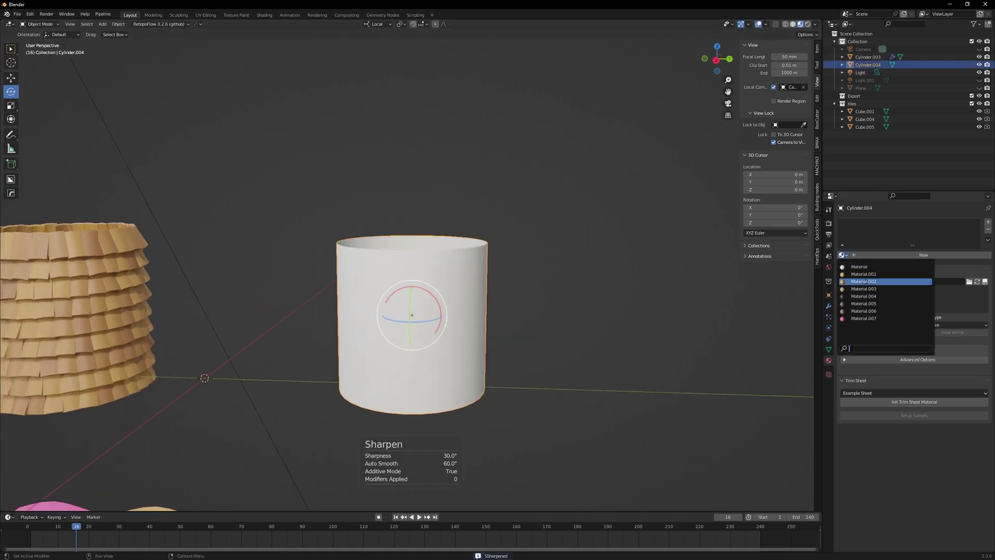
left_click(865, 311)
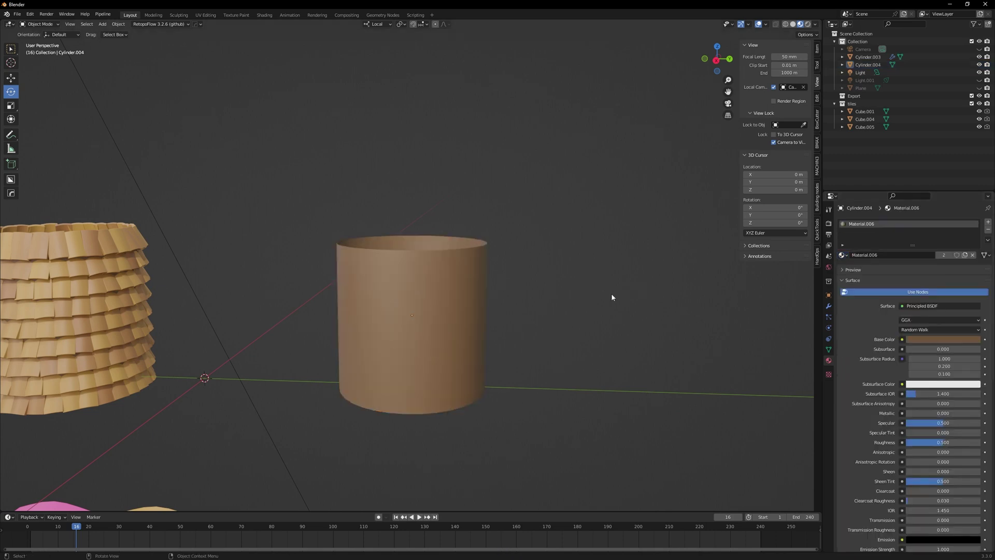
Add a Geometry Nodes modifier with a new node group to the plain cylinder and open the geometry node workspace
middle_click_drag(613, 295, 496, 301)
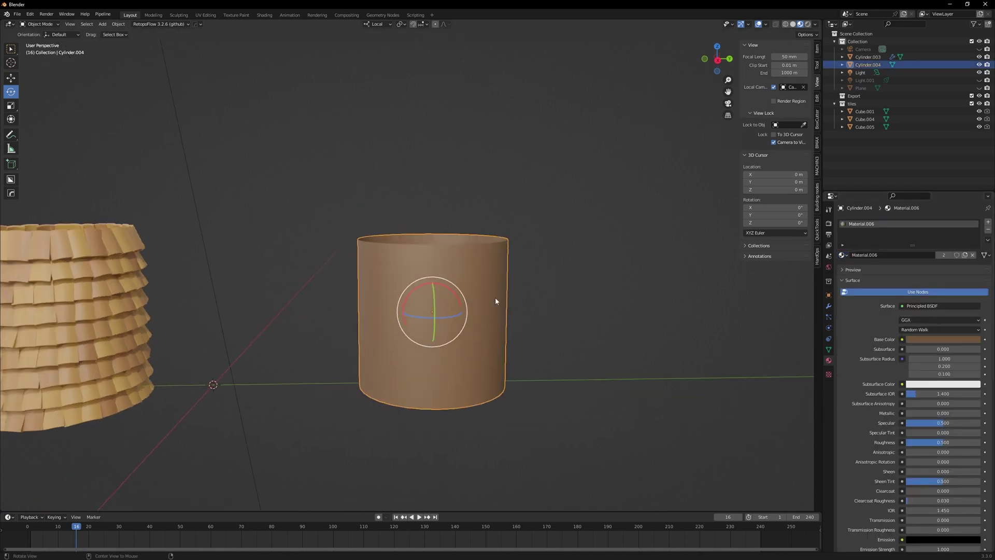
left_click(829, 306)
left_click(944, 224)
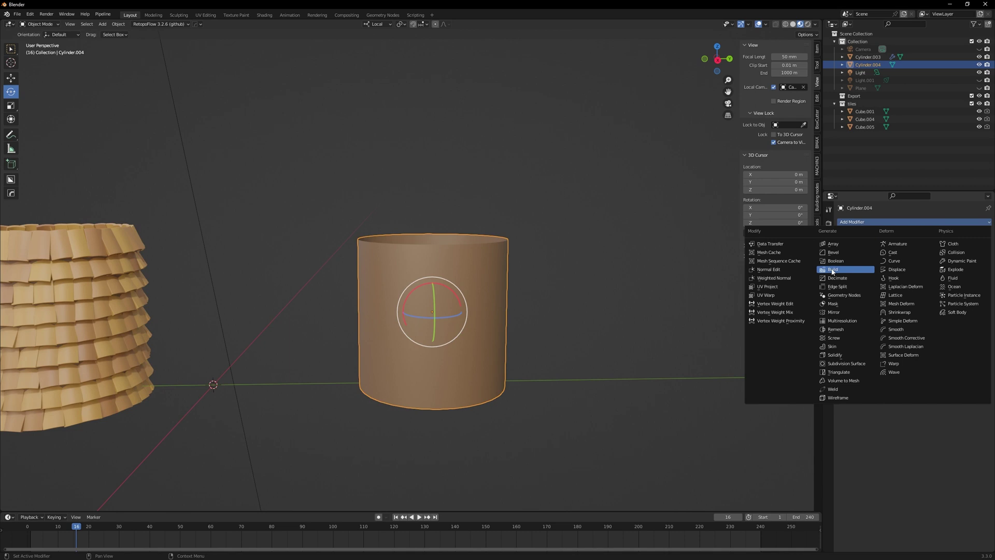
left_click(845, 295)
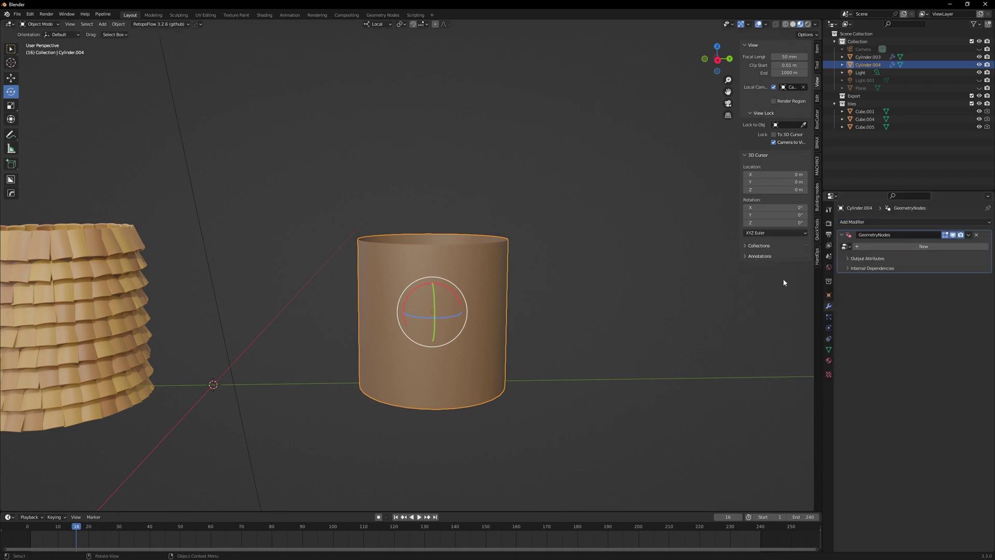
left_click(902, 249)
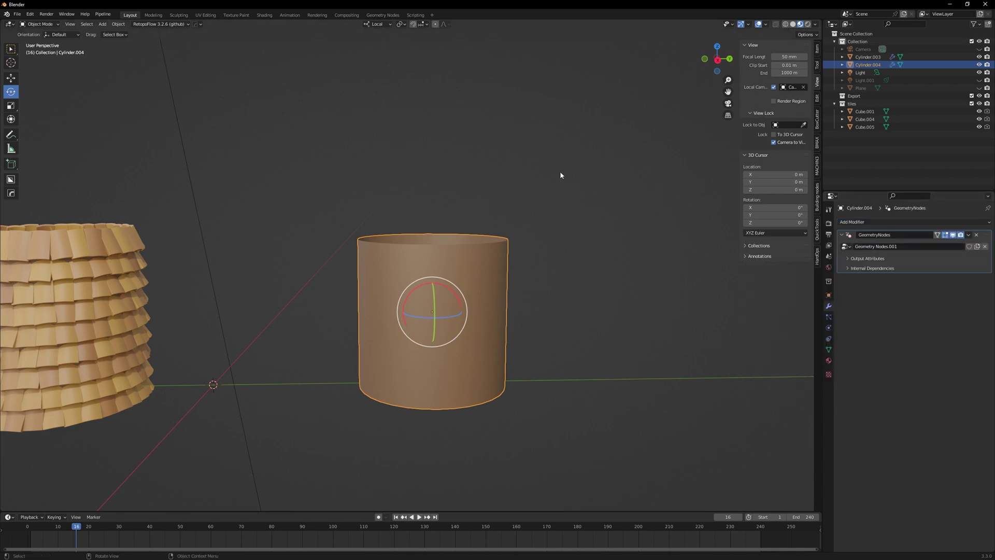
left_click(383, 15)
Insert a Mesh to Points node set to Vertices between the cylinder's Group Input and Group Output
scroll(707, 217, "up", 5)
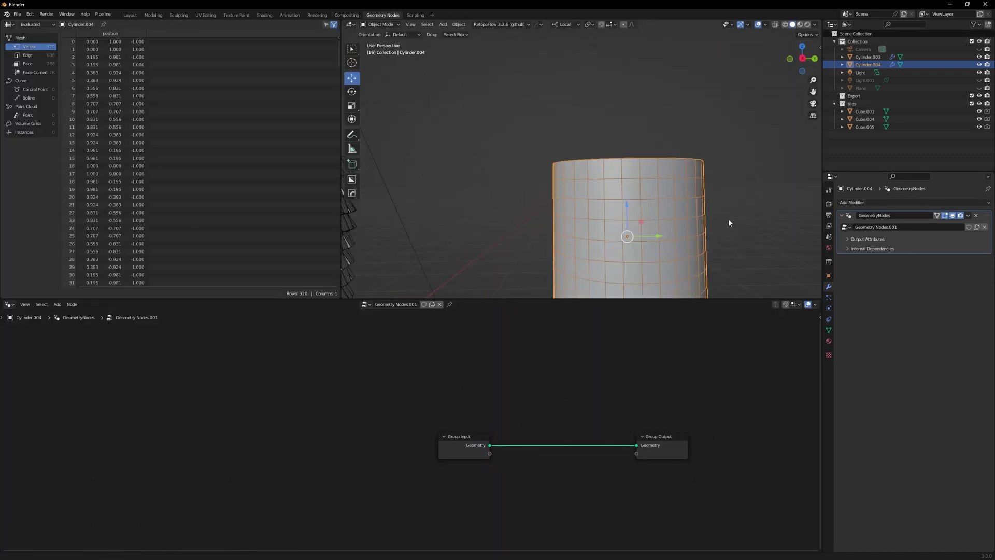
middle_click_drag(728, 219, 687, 171, "shift")
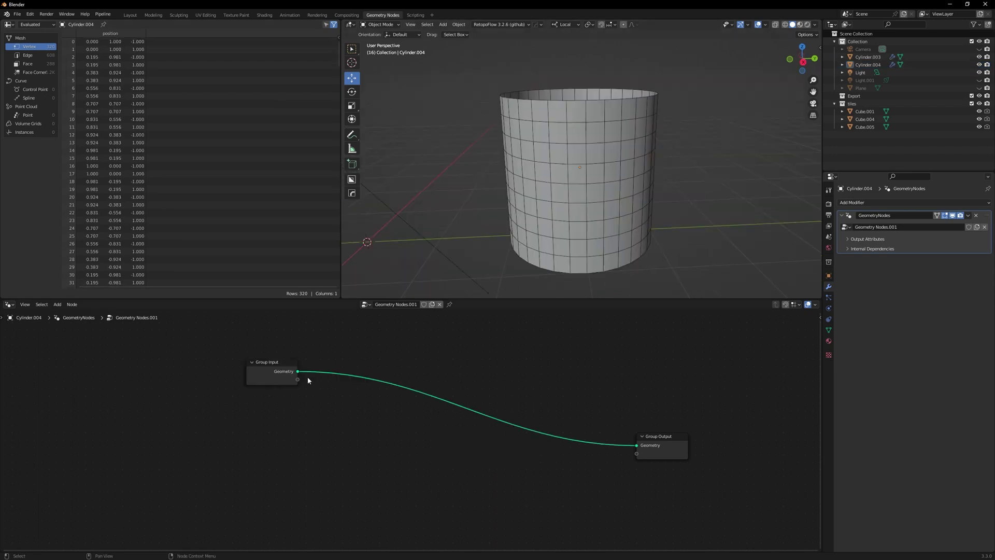
left_click_drag(297, 371, 404, 355)
type("mesh")
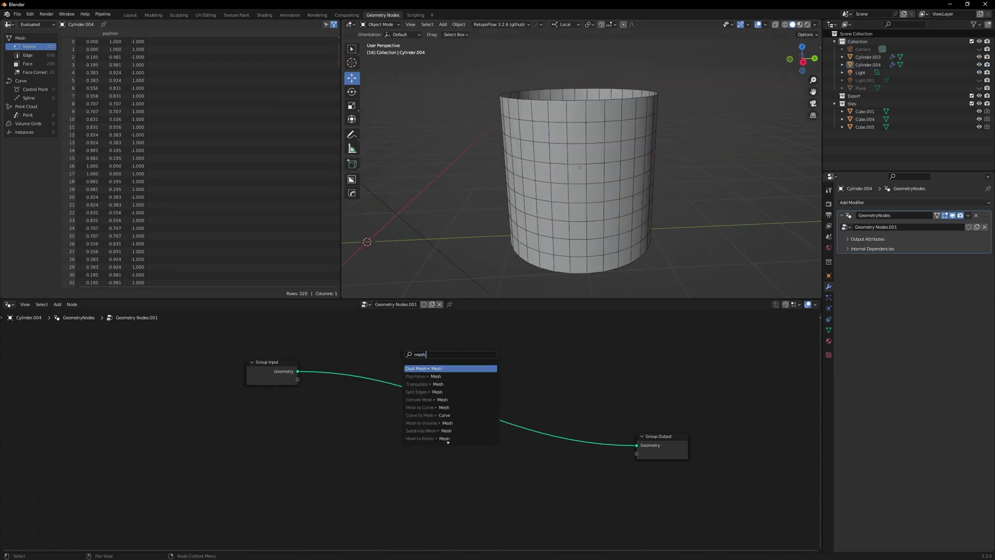
type(" p")
key("Return")
left_click(400, 355)
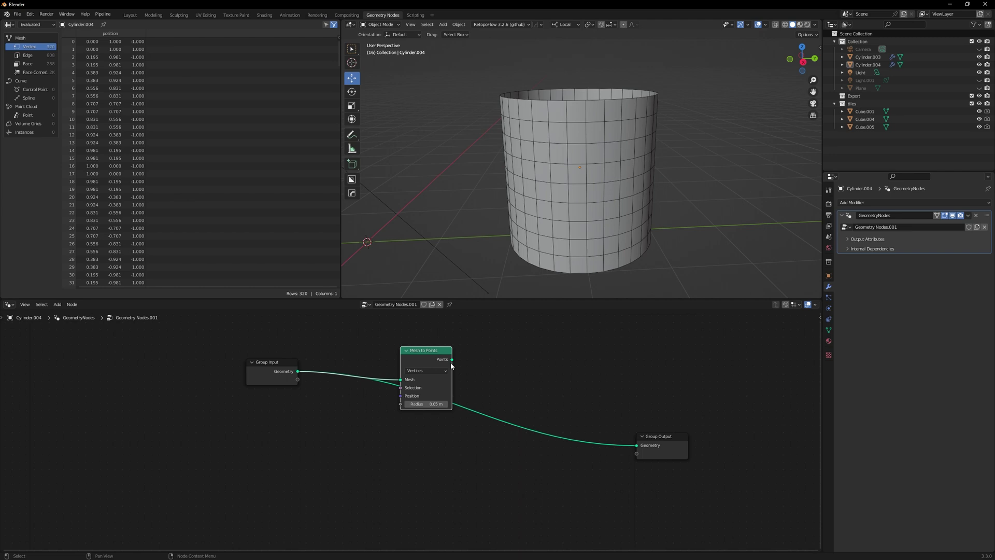
left_click_drag(452, 359, 636, 445)
mouse_move(608, 254)
middle_mouse_down()
mouse_move(690, 264)
mouse_move(580, 256)
middle_mouse_up()
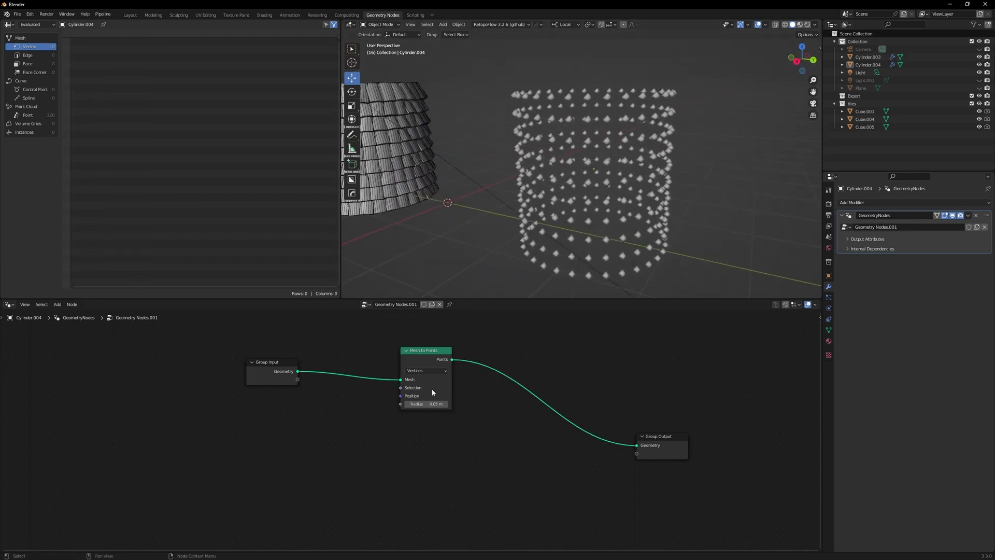
Bring the middle roof tile, Cube.004, into the cylinder's node tree as an Object Info node
scroll(646, 231, "down", 4)
middle_click_drag(646, 231, 658, 236)
left_click(401, 254)
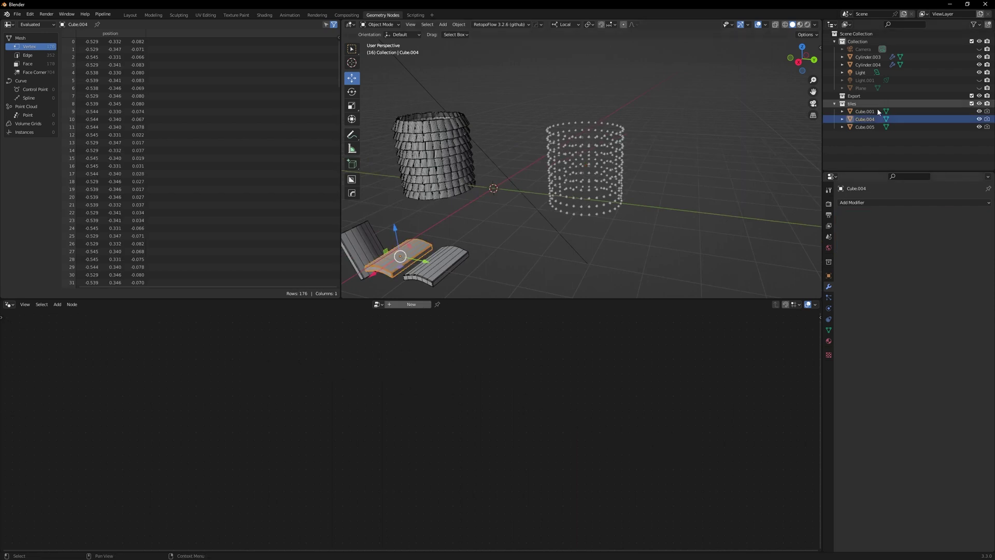
left_click(614, 174)
left_click_drag(864, 119, 233, 460)
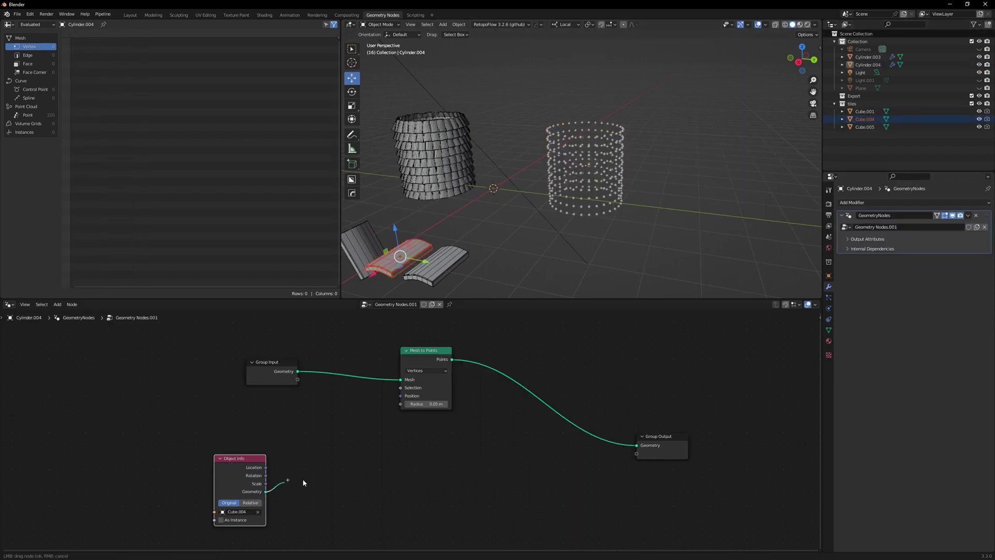
Add an Instance on Points node that places the tile geometry on the mesh points and feeds its instances to Group Output
left_click_drag(304, 480, 357, 465)
type("ins")
key("Return")
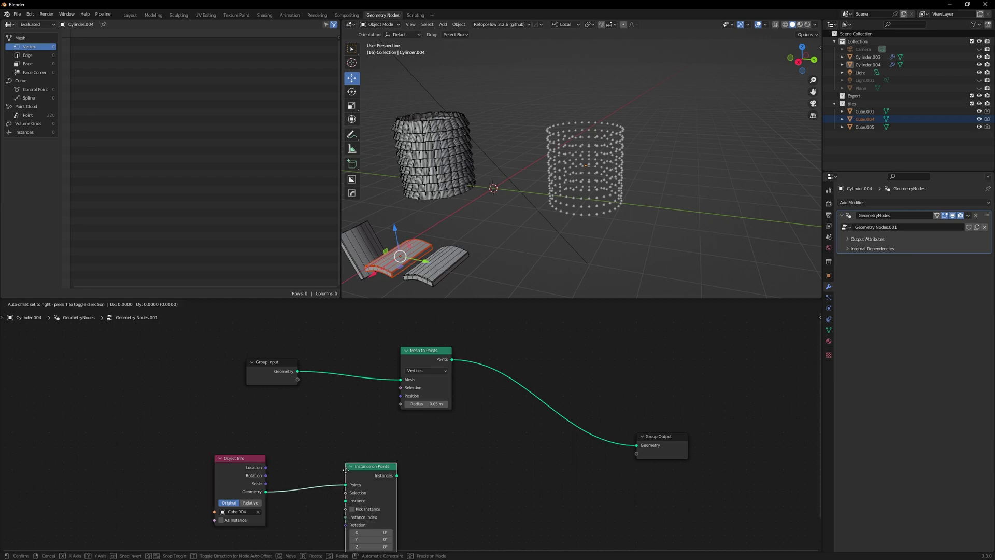
left_click(456, 442)
left_click_drag(452, 359, 266, 491)
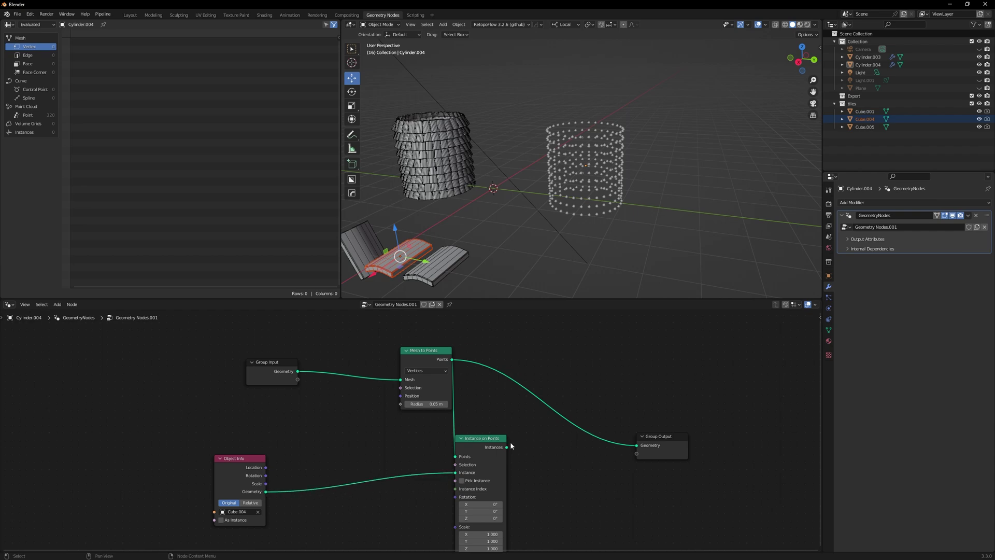
left_click_drag(500, 441, 636, 444)
scroll(629, 230, "up", 4)
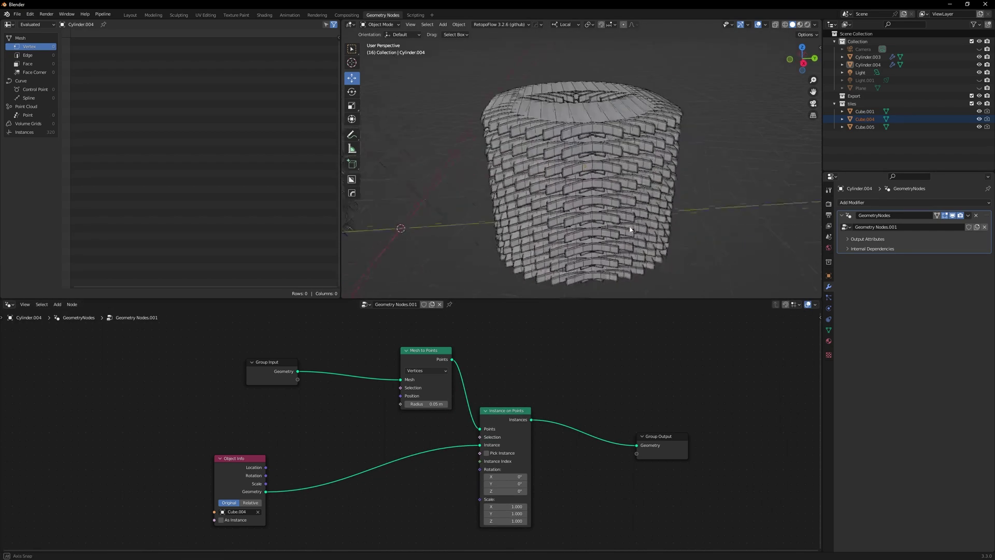
middle_click_drag(628, 229, 523, 228)
middle_click_drag(510, 267, 451, 264)
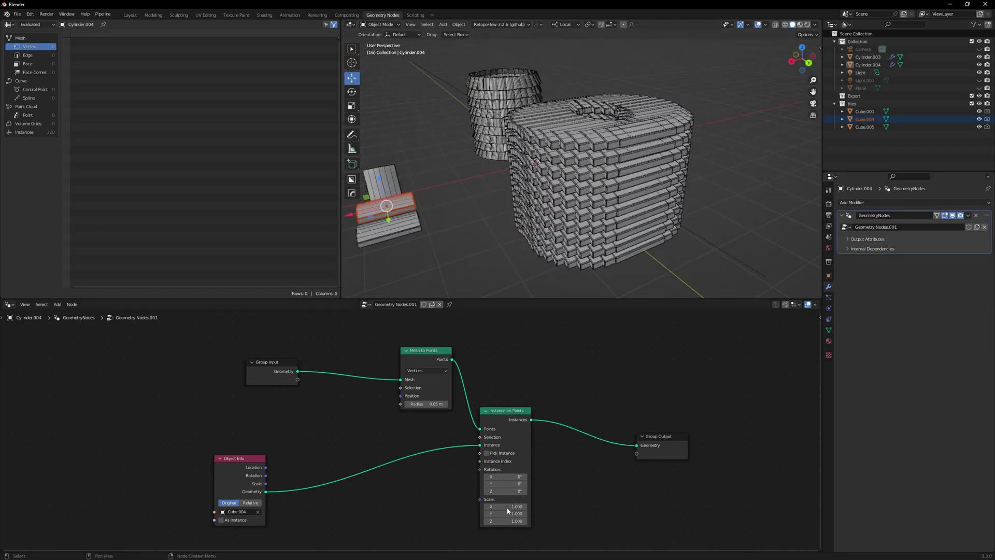
middle_click_drag(539, 135, 592, 146)
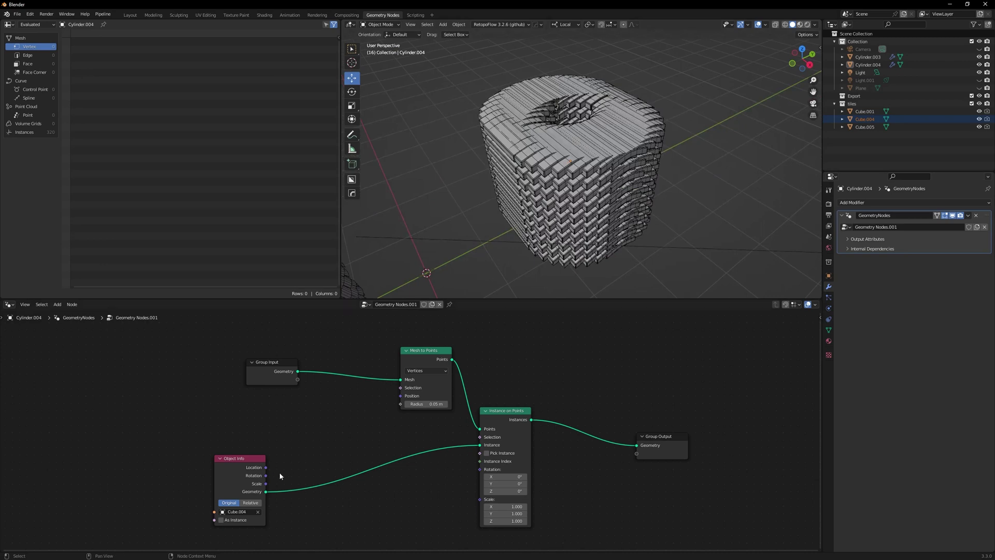
Add a Normal node to the node tree below the repositioned Object Info node
left_click_drag(249, 455, 206, 408)
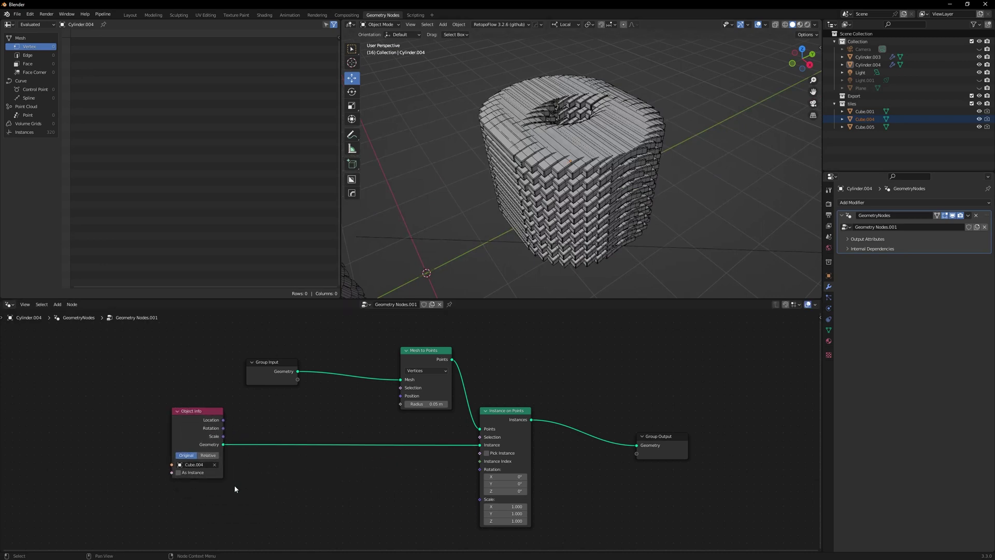
key("shift+a")
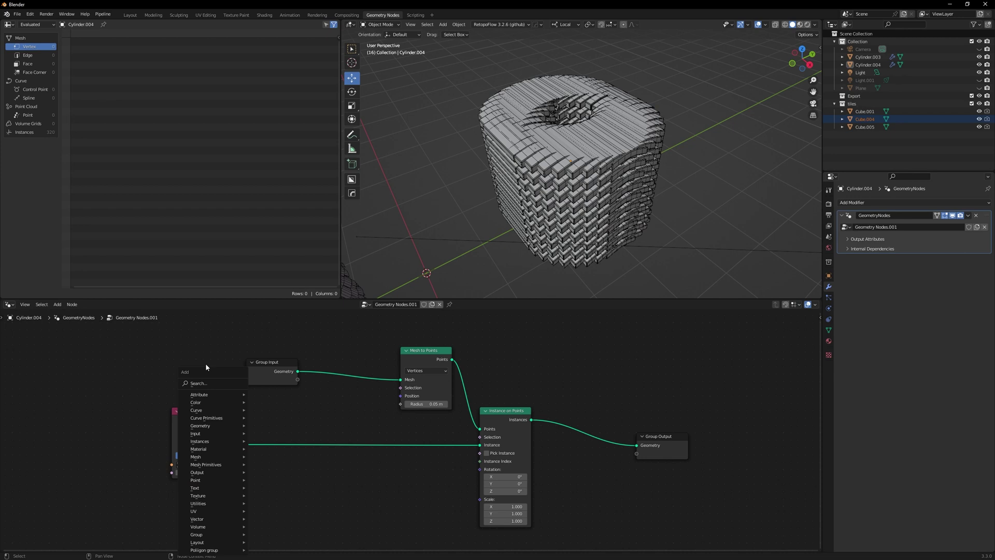
left_click(208, 382)
type("nor")
key("Return")
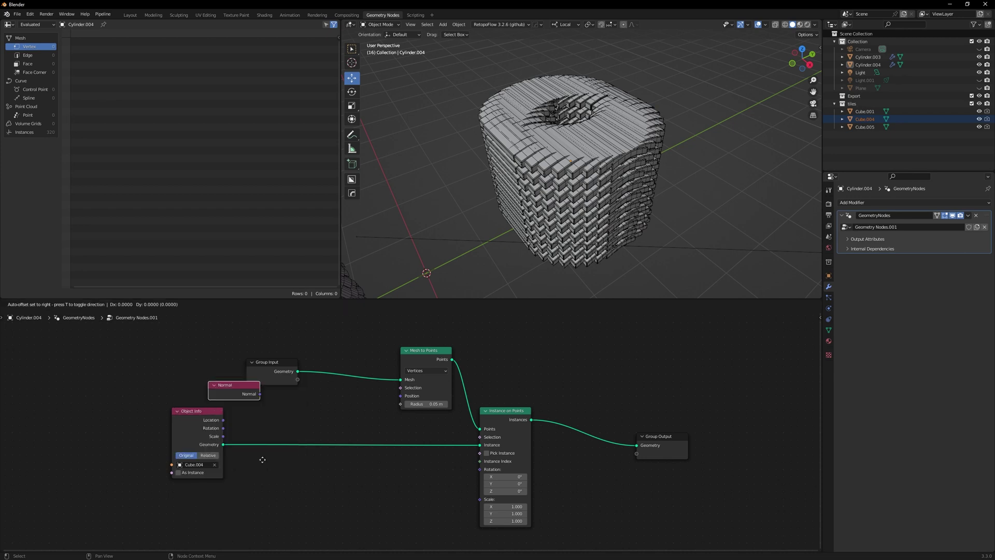
left_click(288, 513)
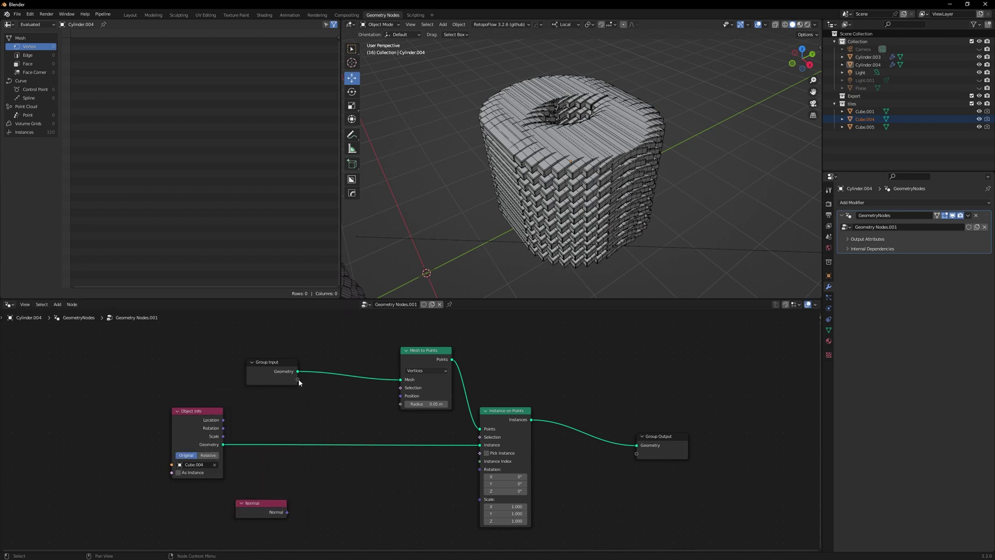
Add a Vector Transfer Attribute node with the normal as Attribute and the input geometry as Source, driving the Rotation of Instance on Points
left_click_drag(287, 511, 342, 469)
type("tran")
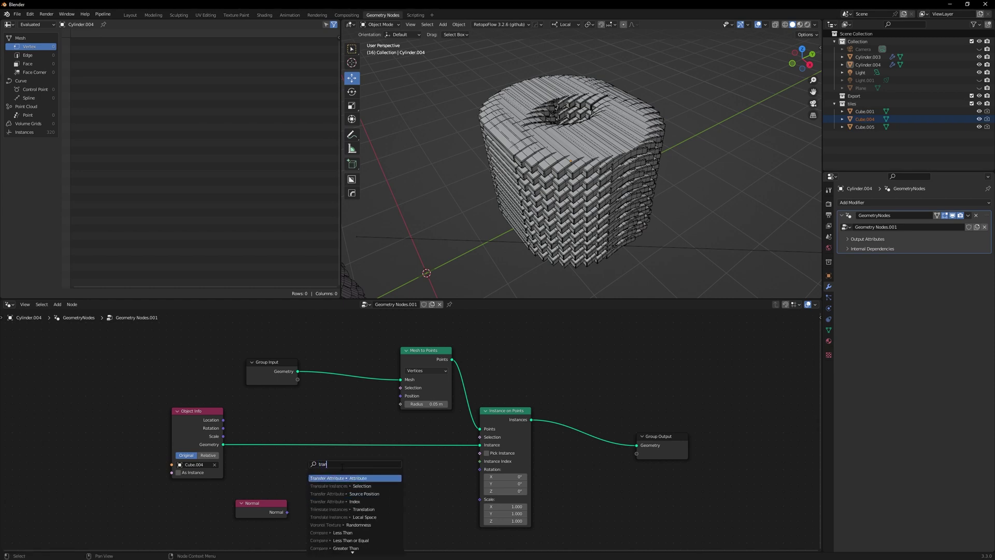
key("Return")
left_click(315, 459)
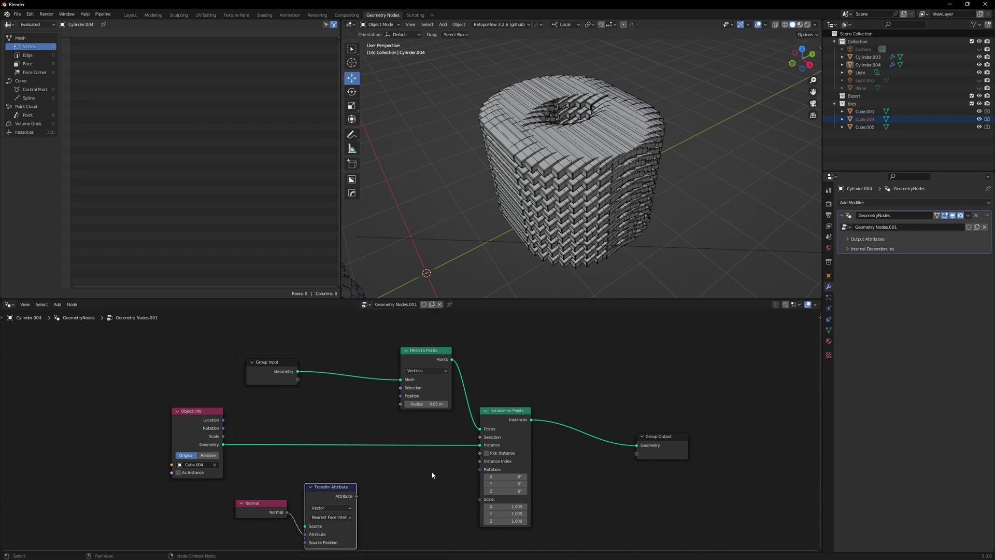
middle_click_drag(431, 470, 438, 448)
left_click_drag(305, 349, 329, 370)
left_click_drag(315, 505, 245, 501)
left_click_drag(344, 464, 368, 458)
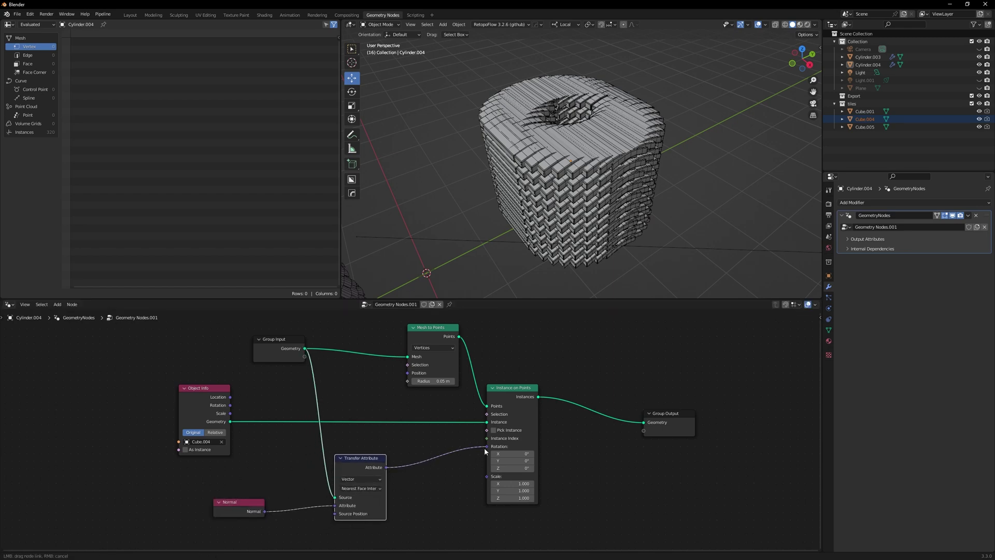
left_click_drag(485, 448, 486, 446)
middle_click_drag(725, 208, 468, 249)
Make room in the node tree and insert an Align Euler to Vector node between Transfer Attribute and the instance Rotation
left_click(522, 390)
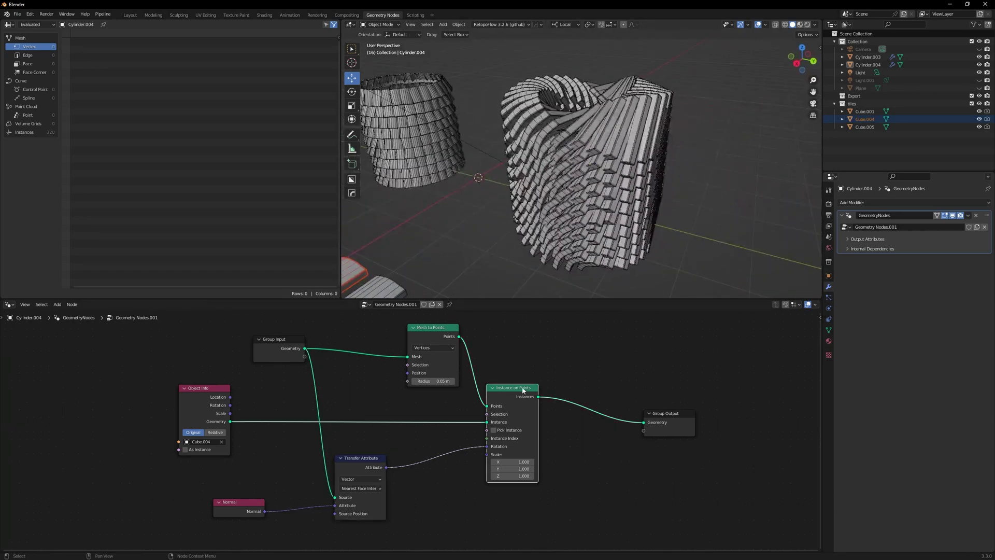
left_click_drag(522, 390, 582, 372)
left_click_drag(678, 417, 715, 386)
left_click_drag(465, 484, 444, 442)
key("shift+a")
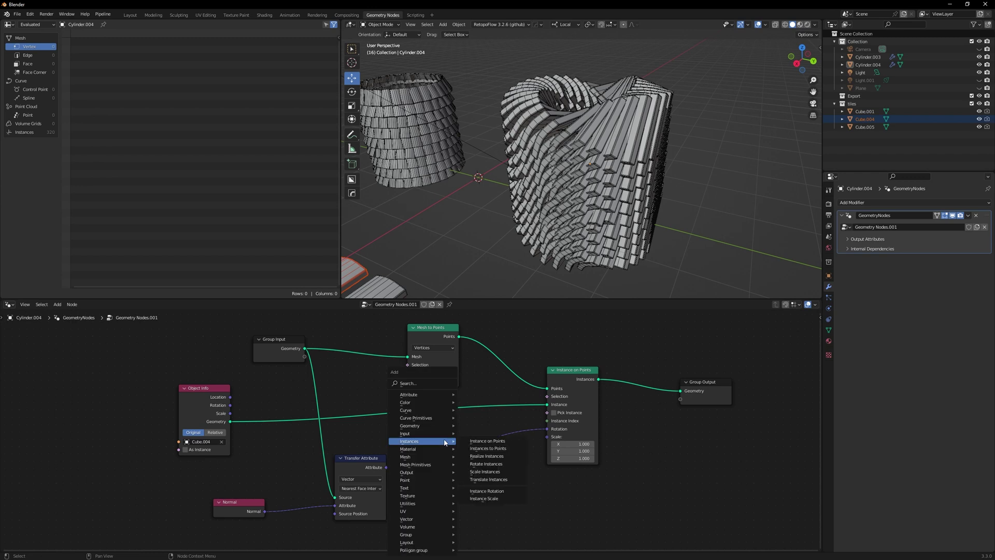
left_click(418, 403)
type("ali")
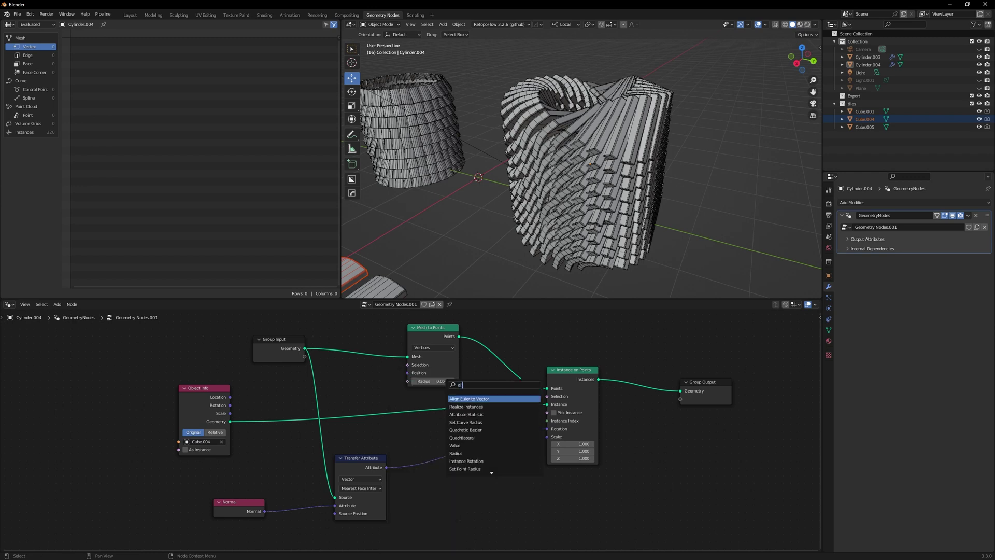
key("Return")
left_click(440, 449)
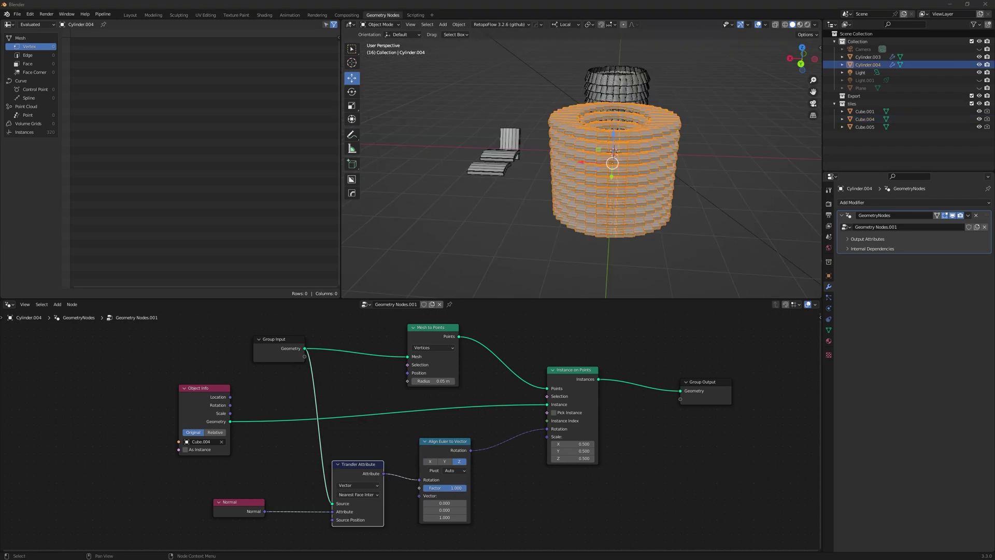
Feed the transferred normal into the Vector input of Align Euler to Vector and set its alignment axis to X
left_click_drag(385, 477, 402, 458)
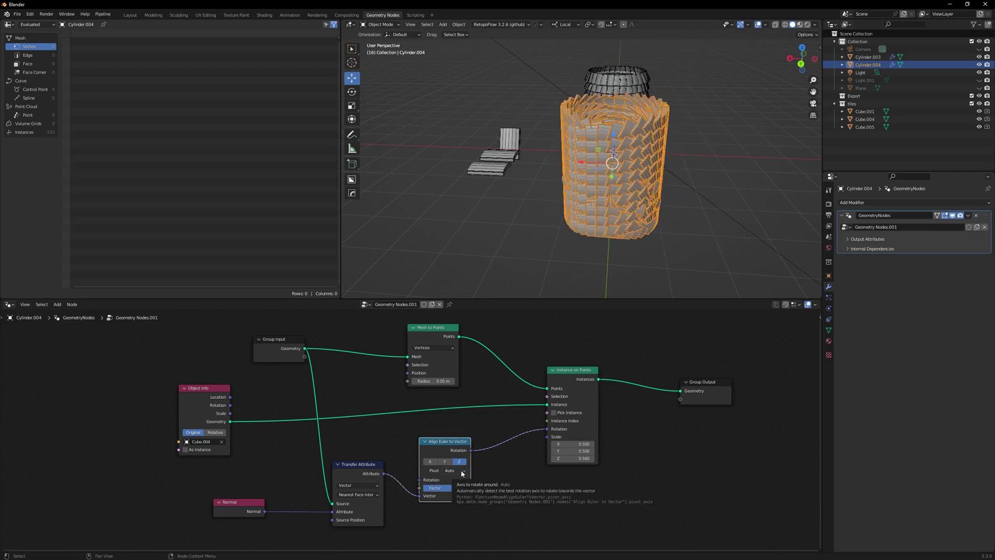
left_click(443, 462)
left_click(429, 461)
middle_click_drag(494, 239, 533, 43)
scroll(564, 244, "up", 3)
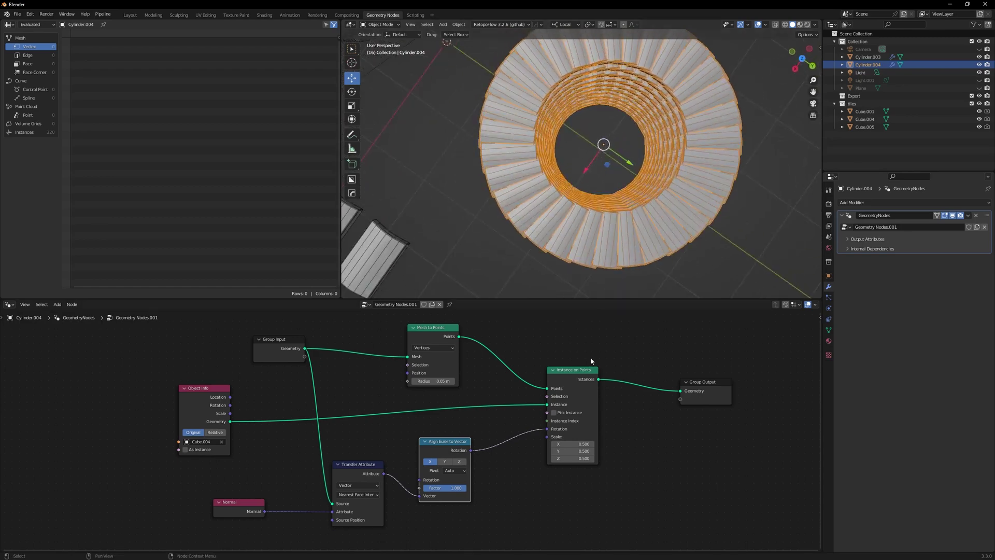
Make room in the node tree and insert a Vector Math Add node between Align Euler to Vector and the instance Rotation
left_click_drag(579, 375, 625, 353)
left_click_drag(721, 387, 773, 371)
middle_click_drag(713, 290, 722, 228)
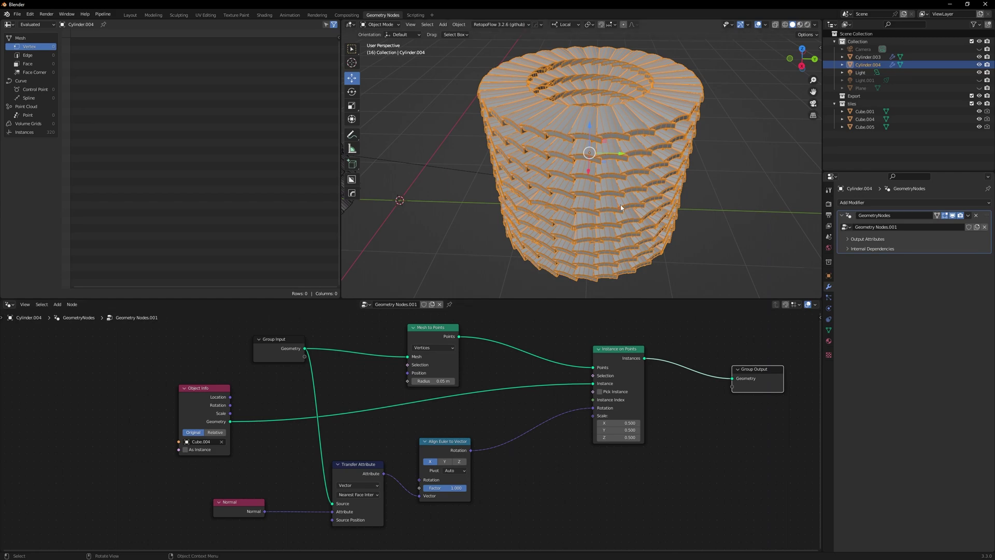
middle_click_drag(622, 207, 658, 232)
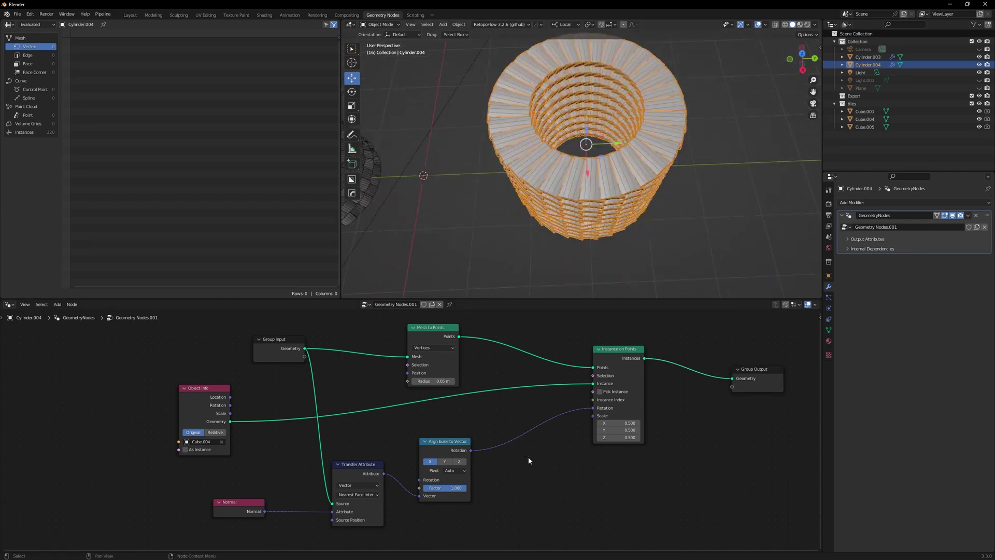
key("shift+a")
mouse_move(529, 457)
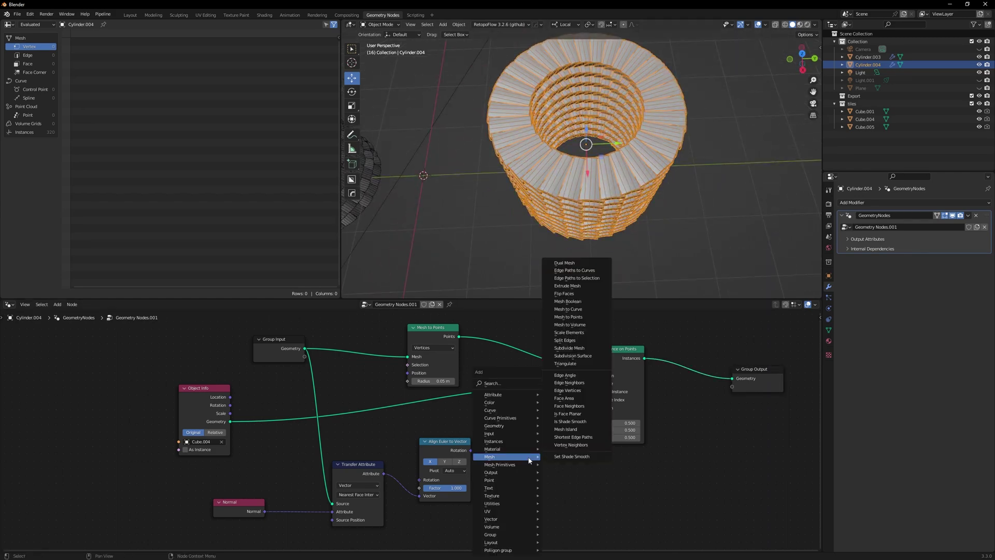
left_click(511, 383)
type("ad")
left_click(543, 406)
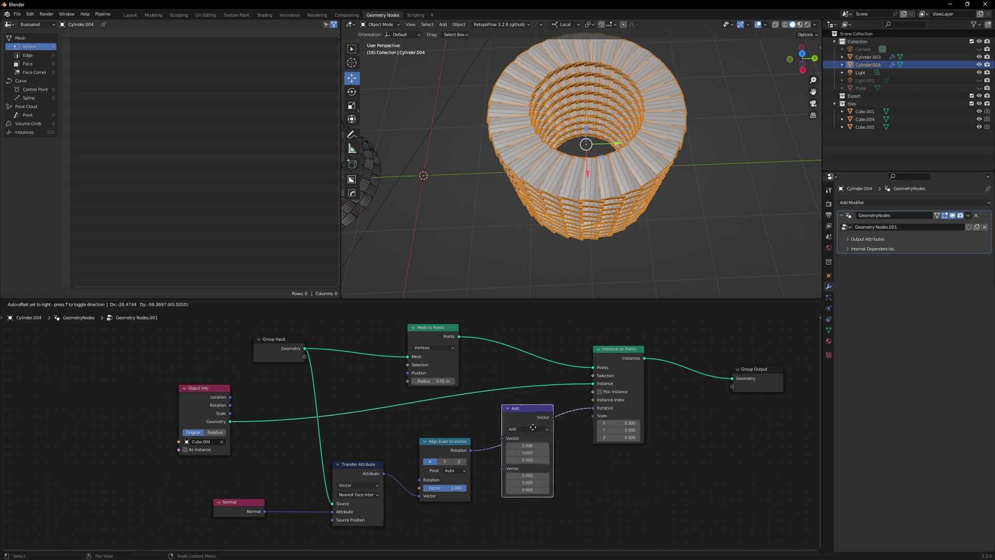
left_click(531, 433)
Set the Add node's second vector to 0 in X and 1.5 in Y to stand the tiles upright along the wall
left_click(525, 459)
type("0.9")
key("Return")
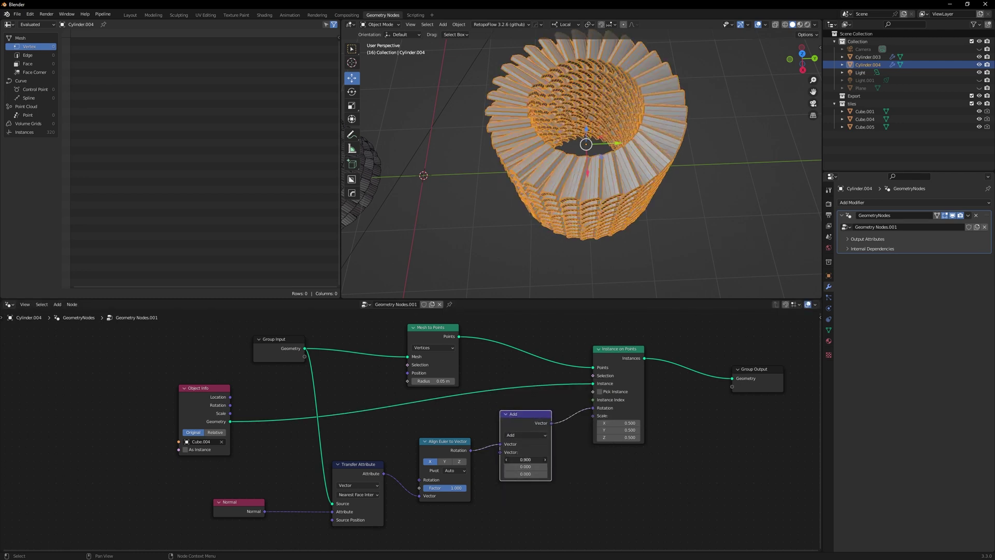
left_click_drag(525, 459, 497, 459)
left_click_drag(525, 467, 565, 467)
middle_click_drag(586, 275, 586, 221)
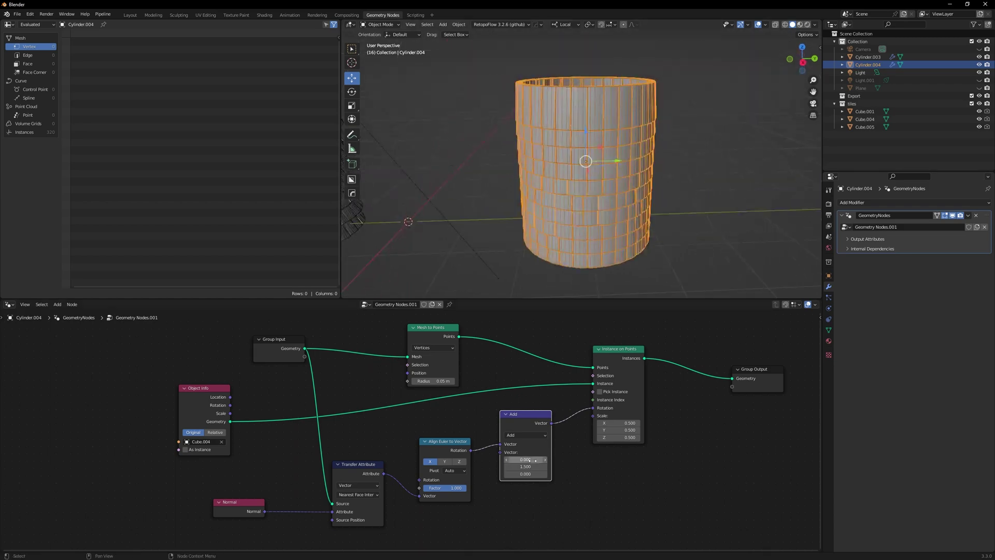
Lower the Add node's second vector Y to 0.8 and set the Instance on Points scale to 0.3 on all axes
left_click_drag(508, 469, 469, 469)
left_click(600, 440)
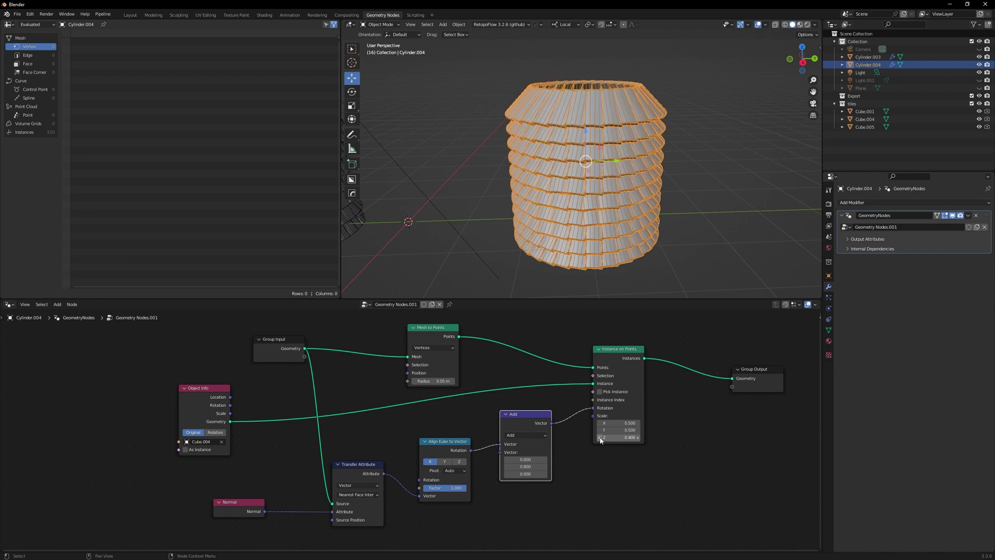
left_click(601, 440)
left_click(600, 430)
left_click(600, 430)
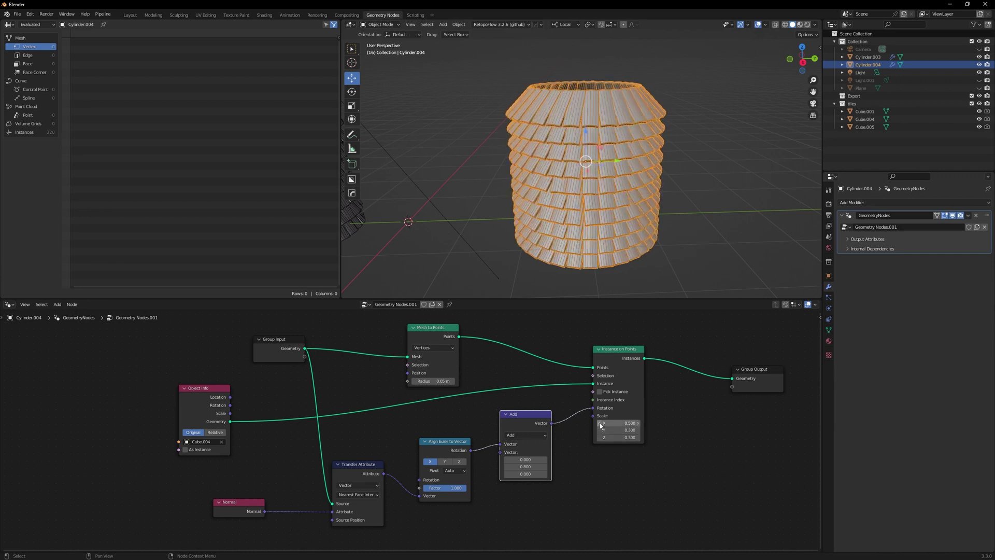
left_click(601, 423)
left_click(600, 423)
scroll(642, 189, "down", 2)
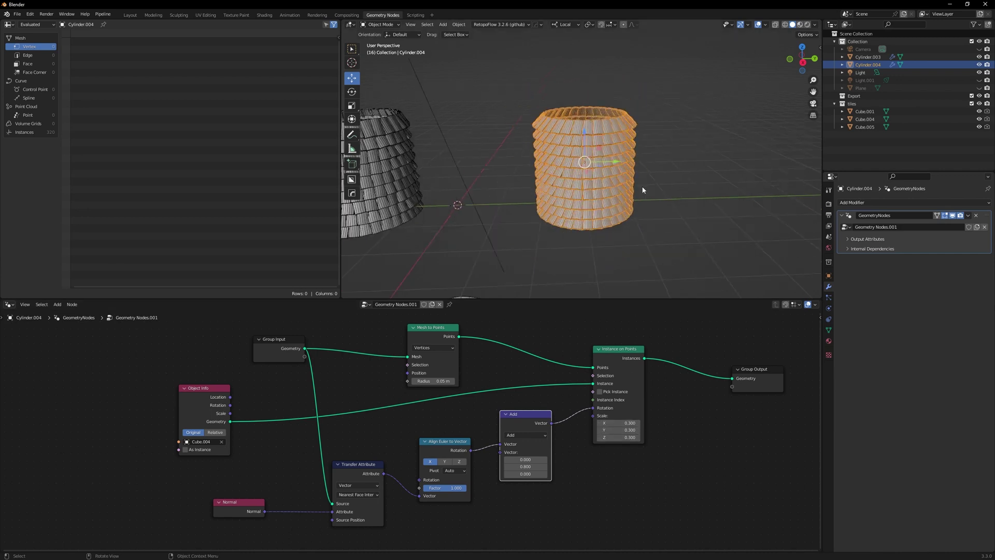
left_click(681, 186)
left_click_drag(681, 185, 657, 221, "alt")
Move the Instance on Points and Group Output nodes further from the Add node to make room in the node tree
left_click_drag(641, 348, 731, 339)
scroll(749, 329, "down", 3)
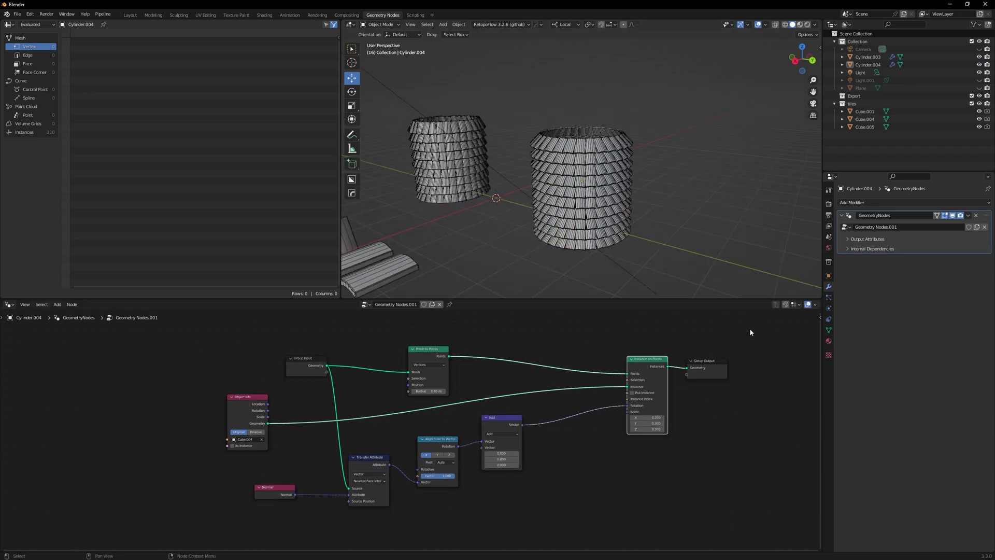
middle_click_drag(698, 340, 602, 350)
left_click_drag(553, 360, 666, 387)
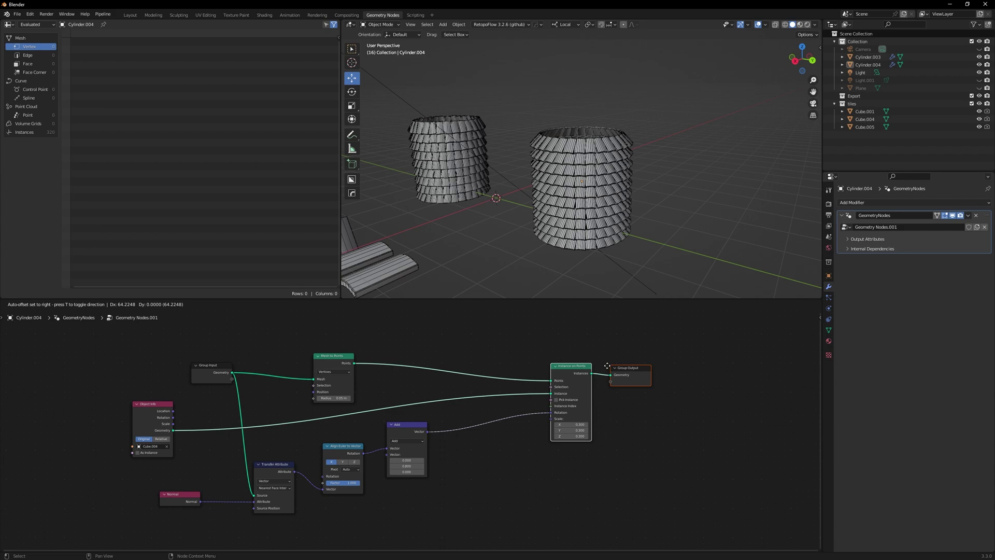
left_click(669, 366)
left_click(530, 436)
scroll(454, 489, "up", 2)
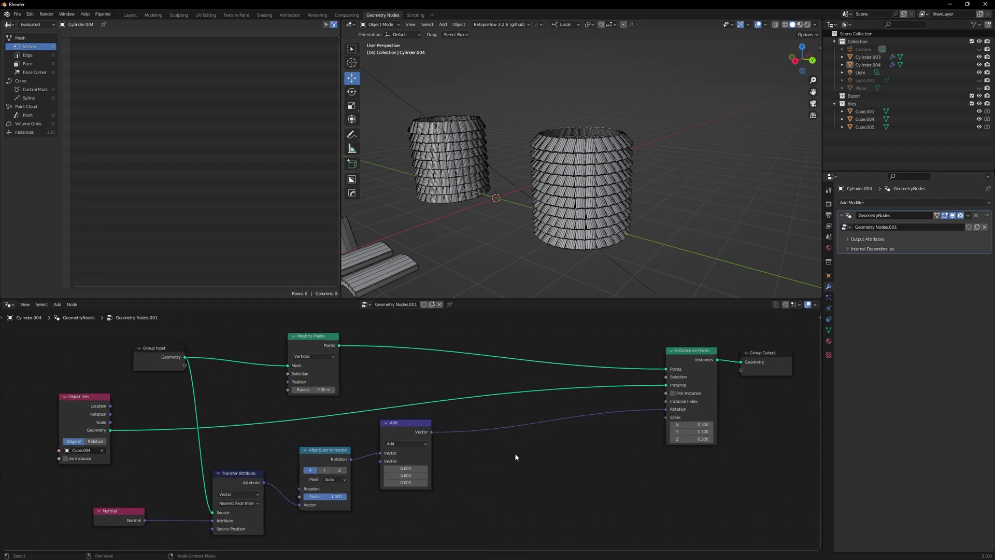
Select the tiled geometry-nodes cylinder and set the Add node's second vector Y to 1.0 to adjust the tile tilt
middle_click_drag(576, 271, 600, 248)
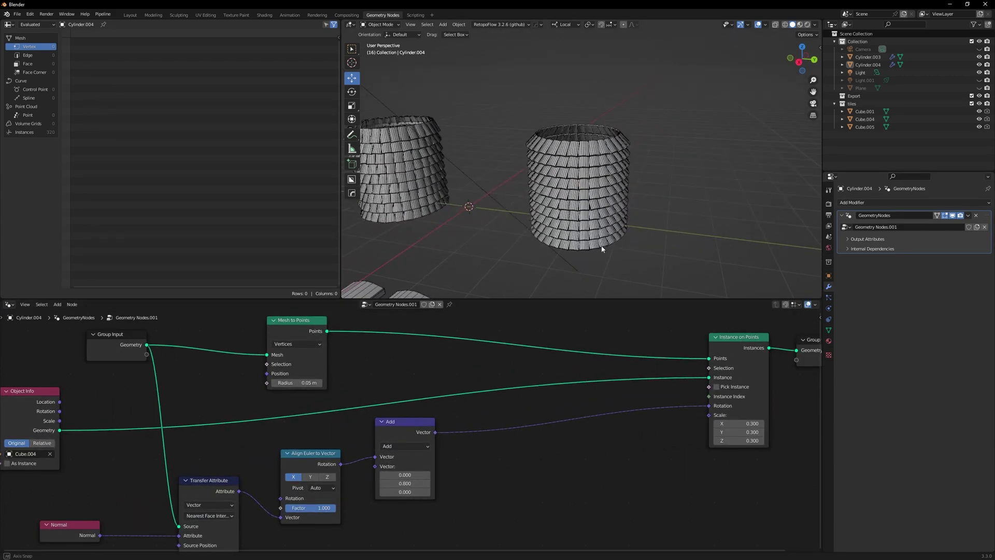
left_click(600, 249)
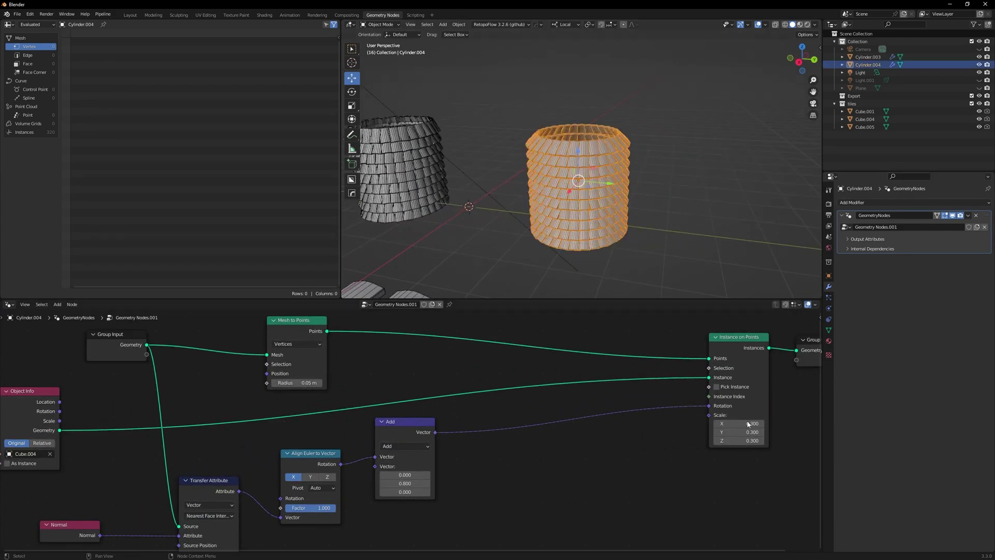
left_click(384, 485)
left_click(426, 484)
left_click(426, 484)
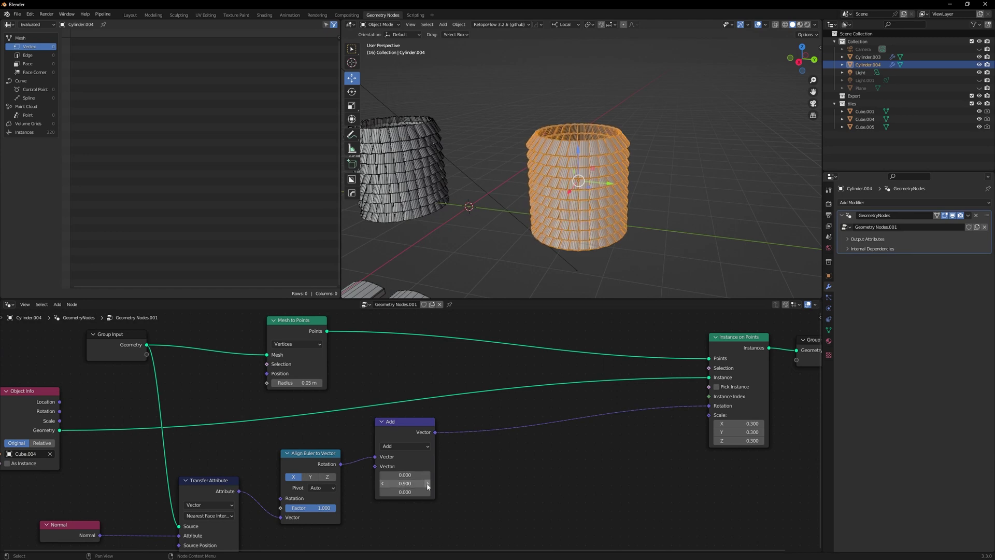
left_click(426, 484)
middle_click_drag(570, 267, 597, 266)
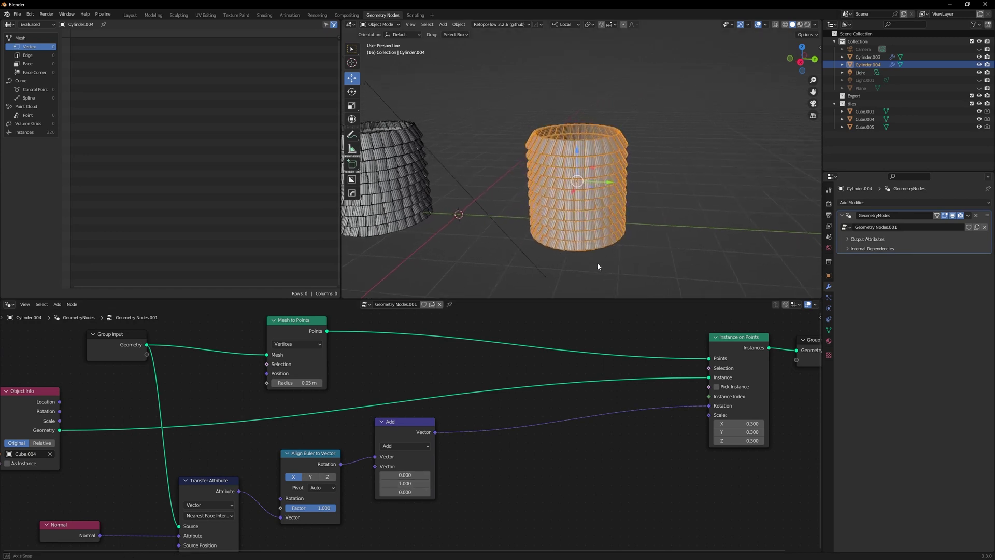
Add a Random Value node between the Add and Instance on Points nodes and set its data type to Vector
type("random")
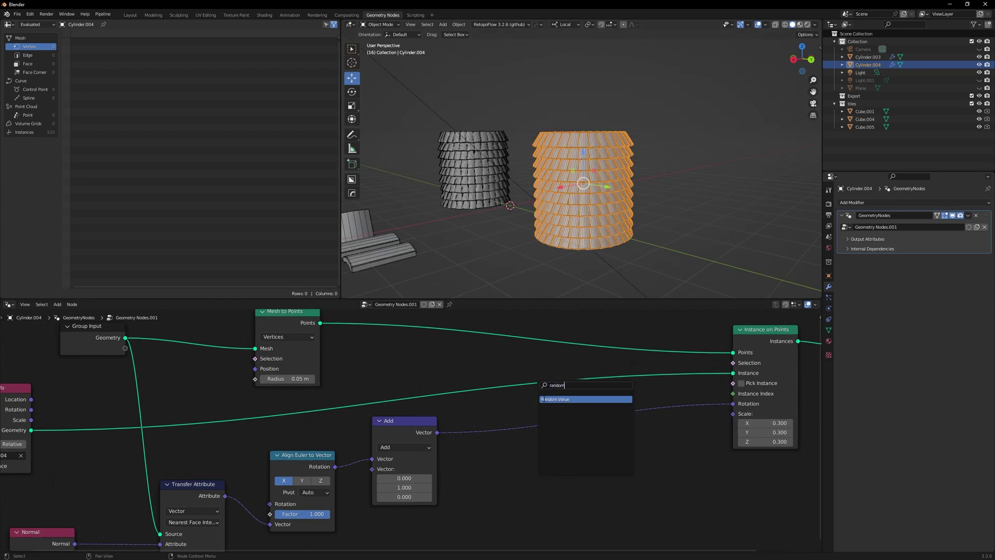
key("Return")
left_click(534, 451)
scroll(604, 444, "down", 1, "shift")
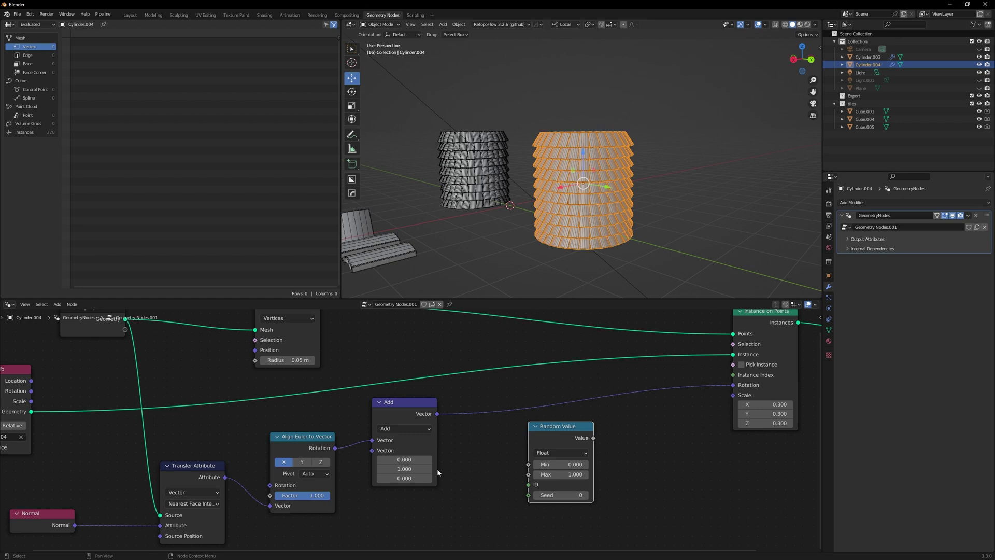
middle_click_drag(685, 461, 557, 456)
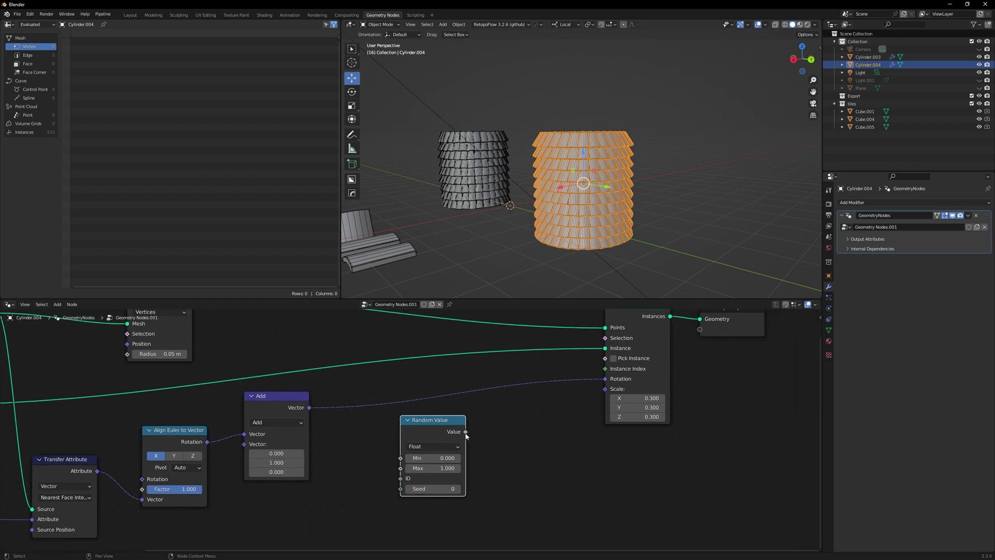
left_click(435, 446)
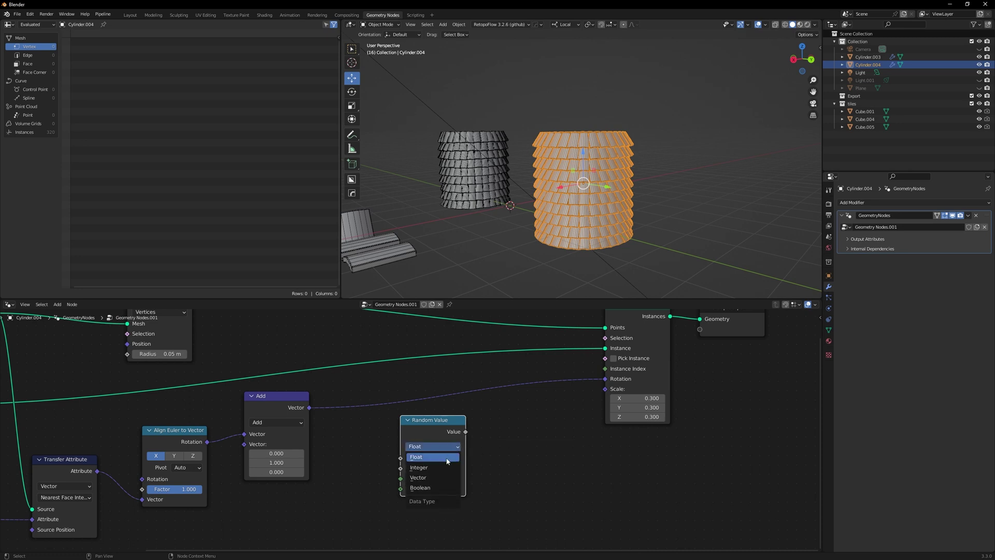
left_click(443, 478)
scroll(474, 440, "down", 1)
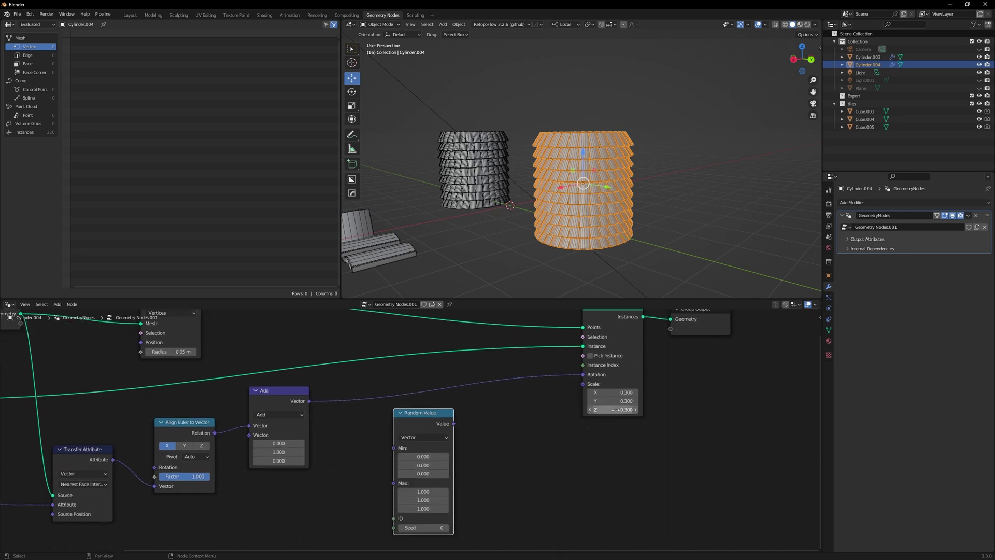
Set the Random Value node's Min to 0.35 on all three axes and its Max X to 0.25
left_click(439, 457)
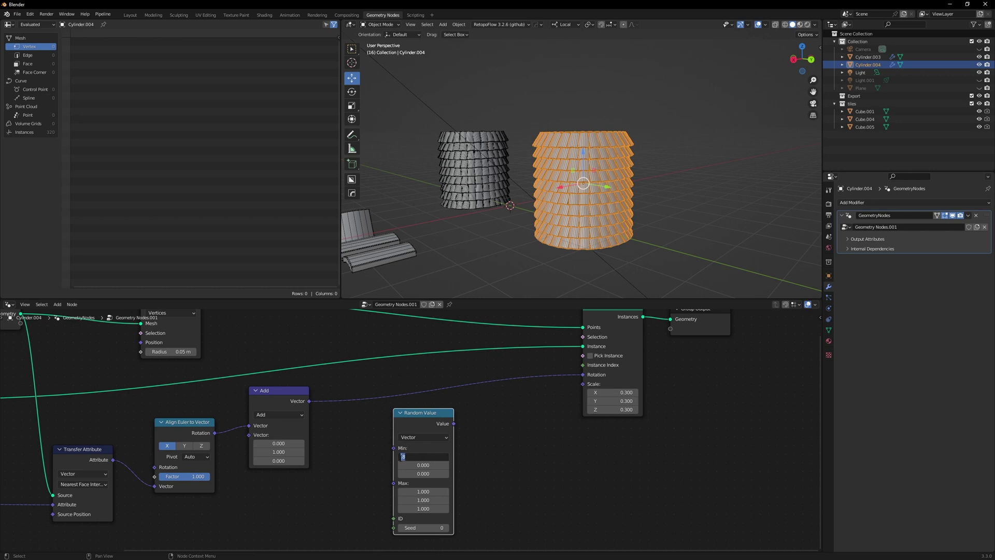
type(".35")
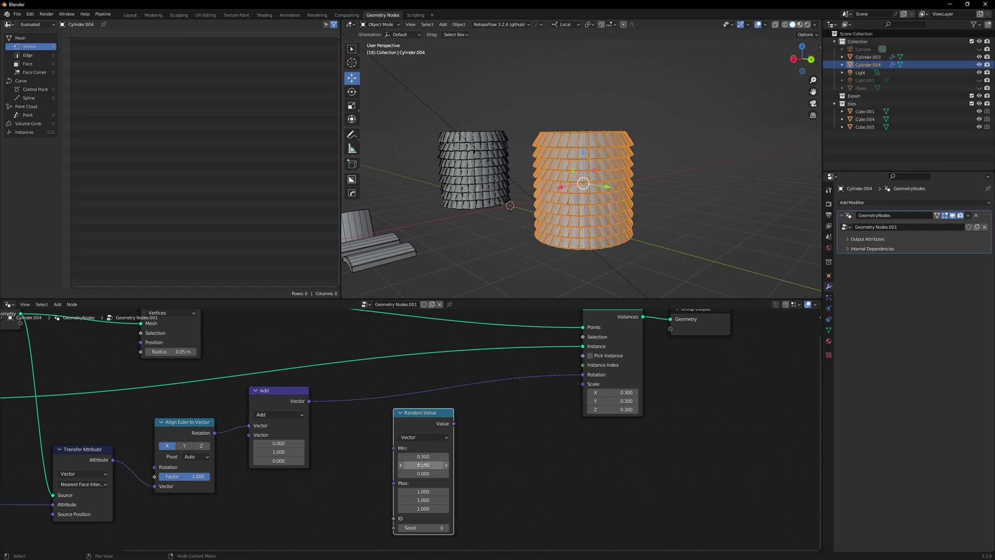
middle_click_drag(421, 463, 413, 423)
key("Tab")
type(".35")
key("Tab")
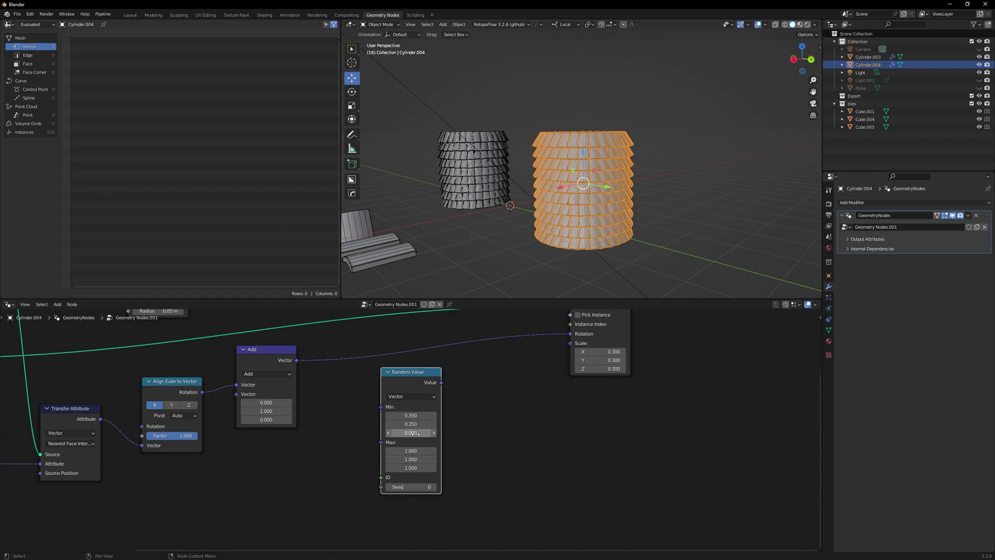
type(".35")
key("Tab")
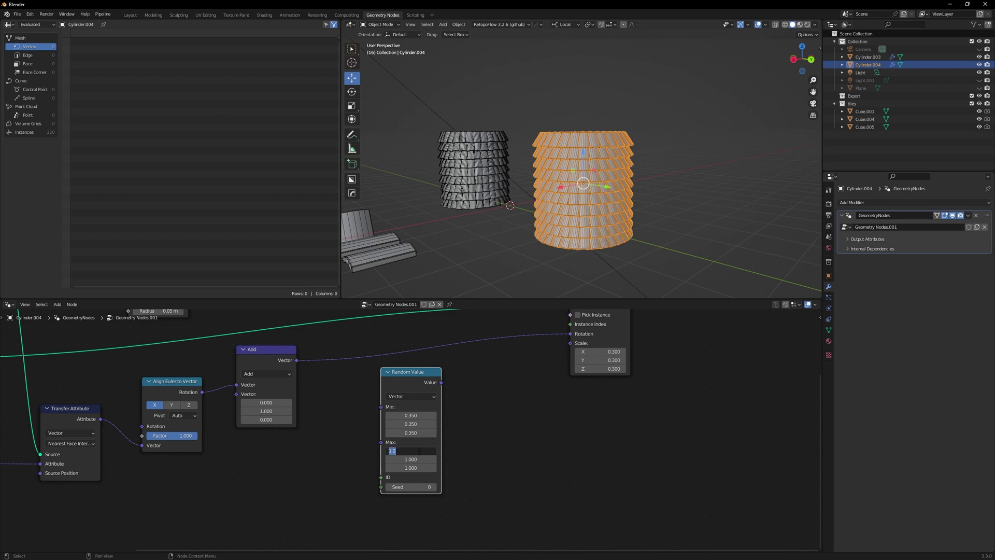
type(".25")
key("Return")
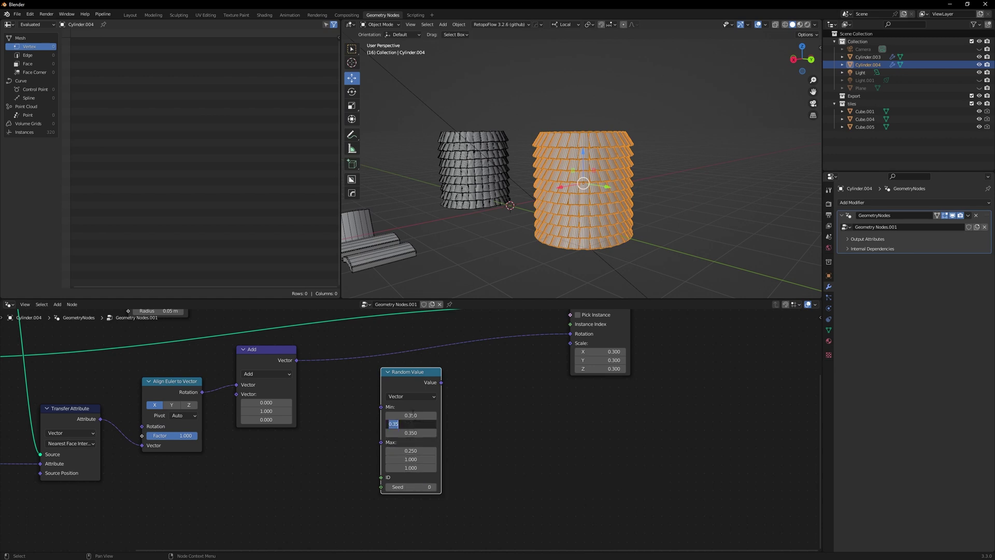
Set the Random Value node's Min to 0.25 and its Max to 0.35 on all three axes
type("0.250")
type("0.250")
left_click(414, 434)
type(".25")
key("Return")
left_click(418, 450)
type(".")
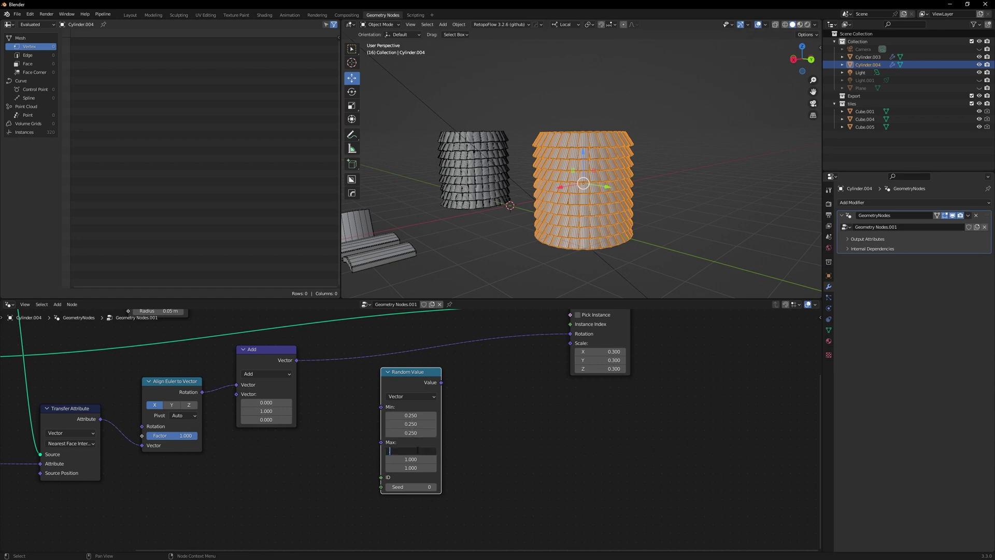
key("Tab")
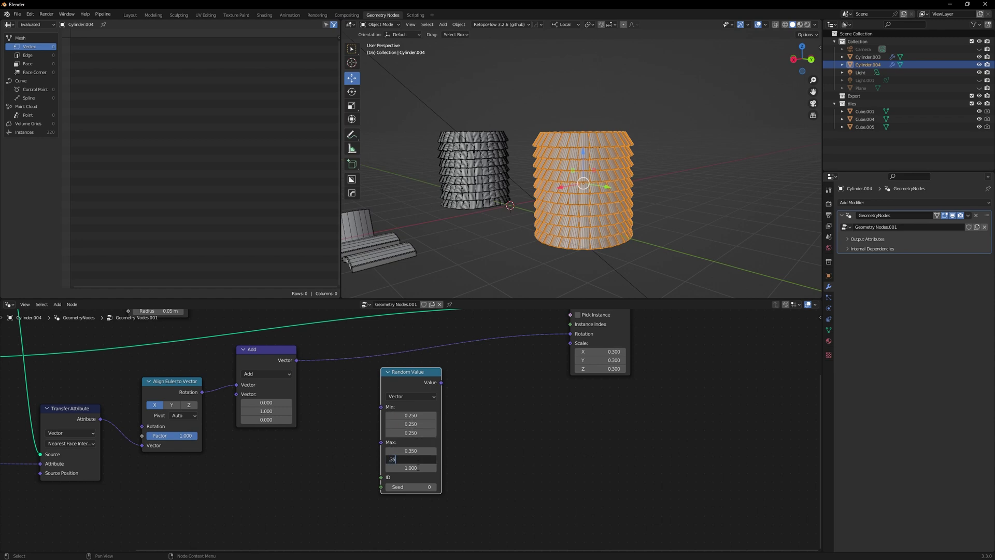
key("Tab")
key("Return")
Feed the Random Value output into the Scale input of Instance on Points and inspect the varied tiles
left_click_drag(441, 382, 570, 343)
left_click(654, 197)
scroll(654, 197, "up", 4)
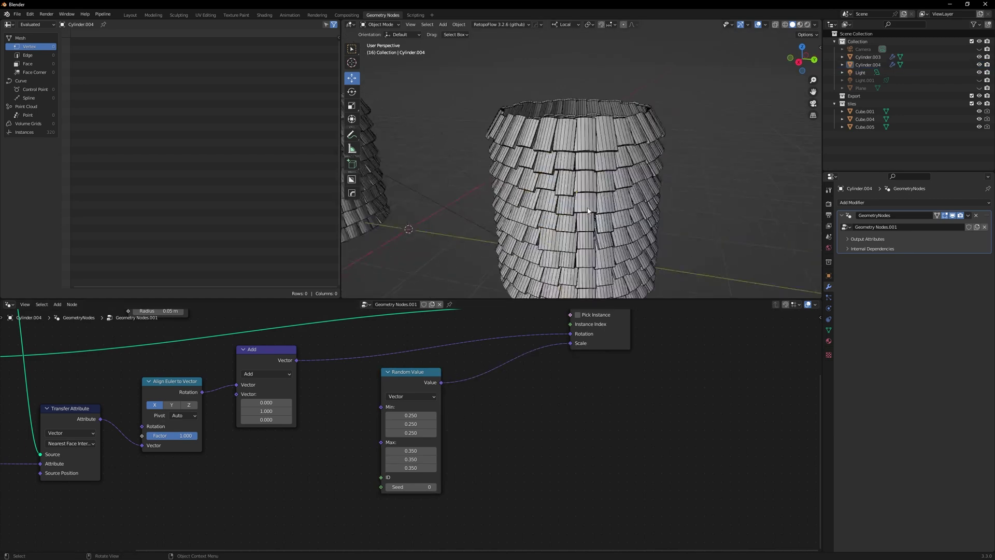
middle_click_drag(576, 201, 684, 166)
scroll(444, 411, "down", 1)
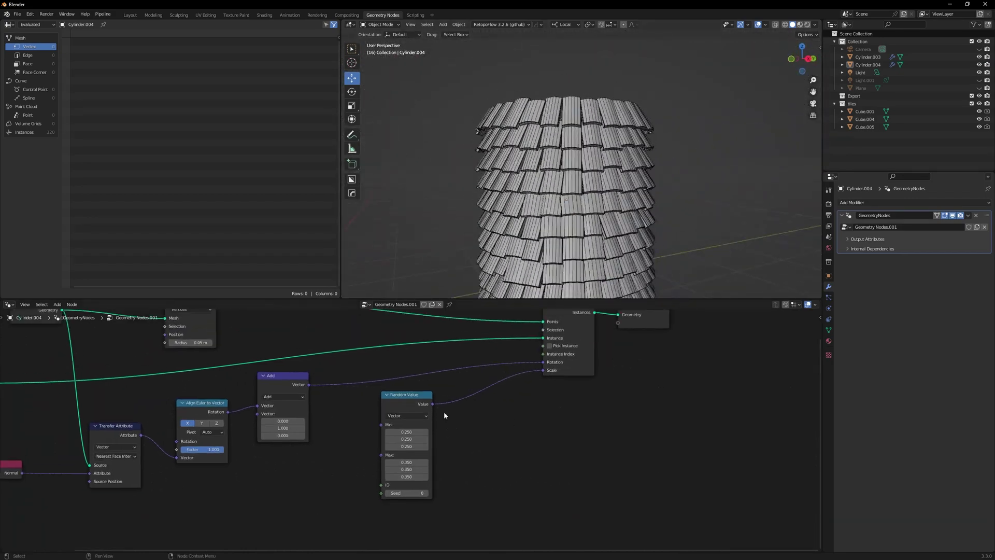
Move the scale's Random Value node lower and place a duplicate of it beside the Add node
left_click_drag(418, 411, 414, 504)
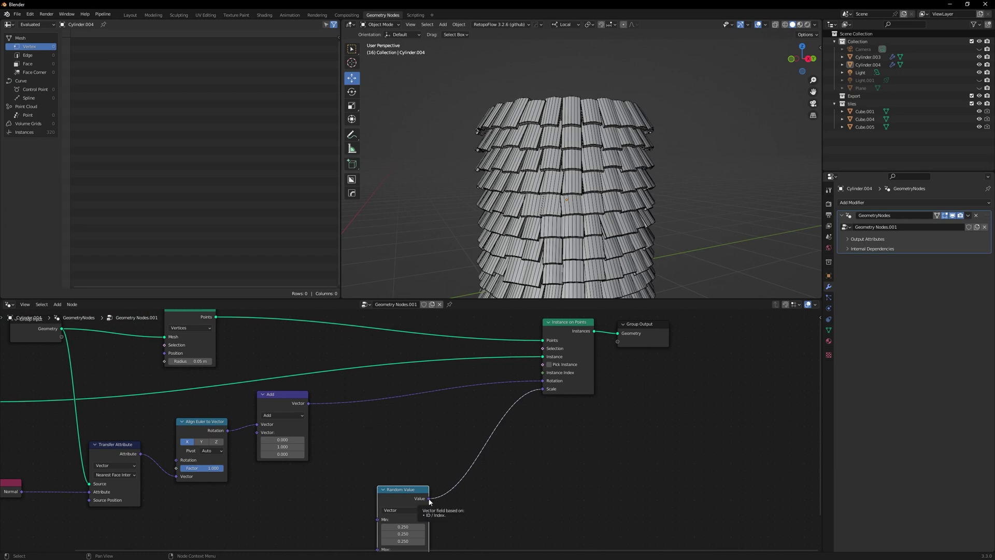
scroll(422, 474, "down", 1)
mouse_move(420, 469)
middle_mouse_down()
mouse_move(429, 408)
mouse_move(423, 468)
middle_mouse_up()
scroll(423, 468, "down", 1)
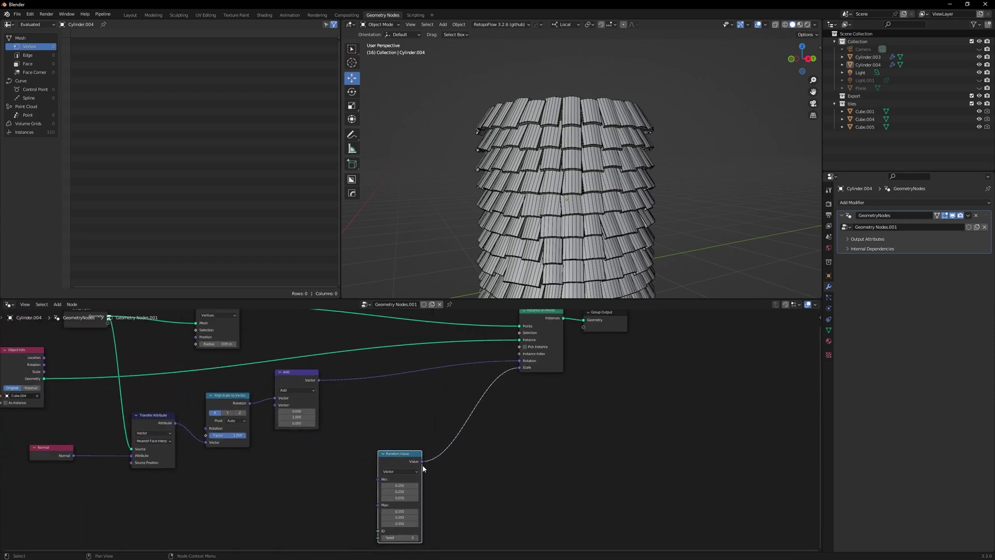
key("shift+d")
left_click(361, 409)
left_click_drag(399, 456, 415, 493)
scroll(370, 417, "up", 4)
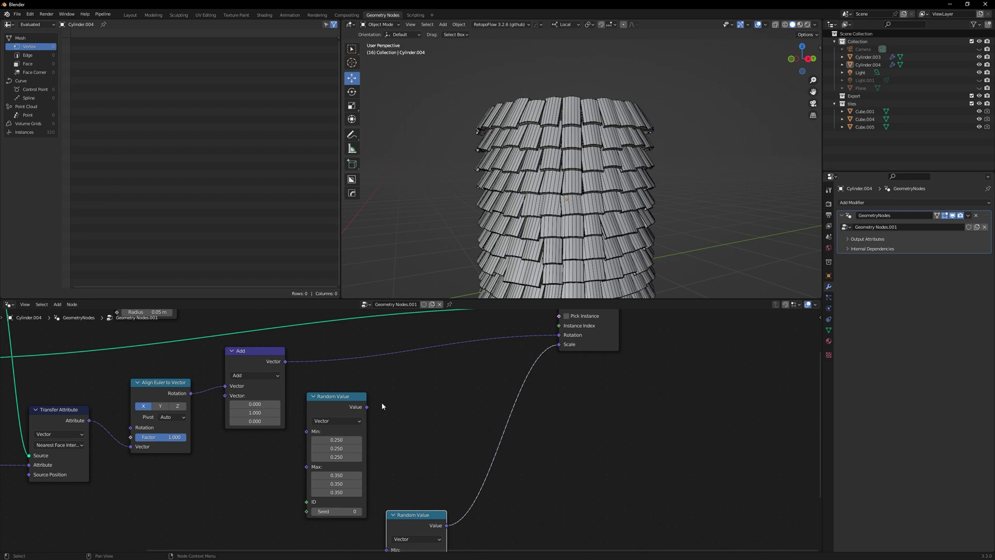
Insert a second Vector Math Add node on the link between the first Add node and the instance Rotation
left_click_drag(398, 335, 427, 380)
key("shift+a")
left_click(427, 378)
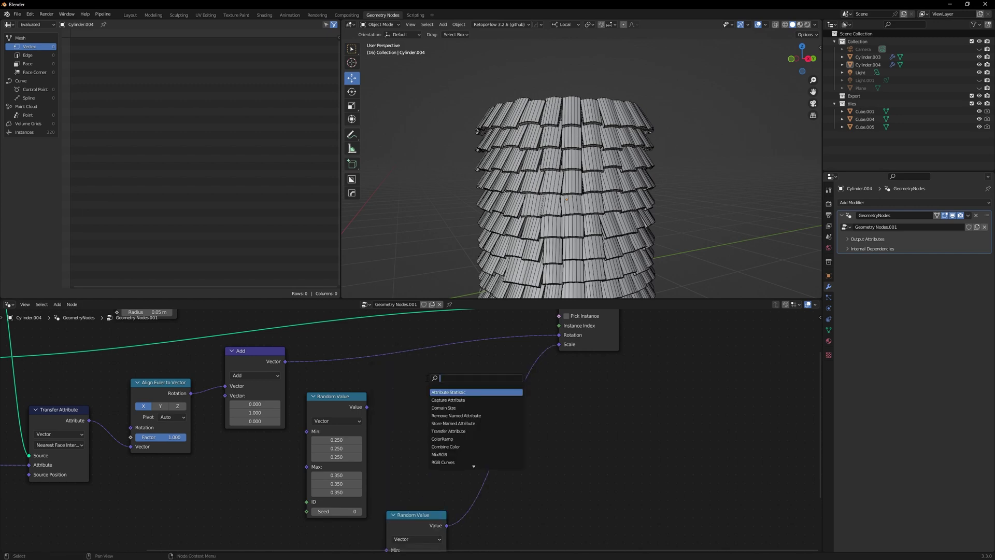
type("vect")
key("Down")
key("Return")
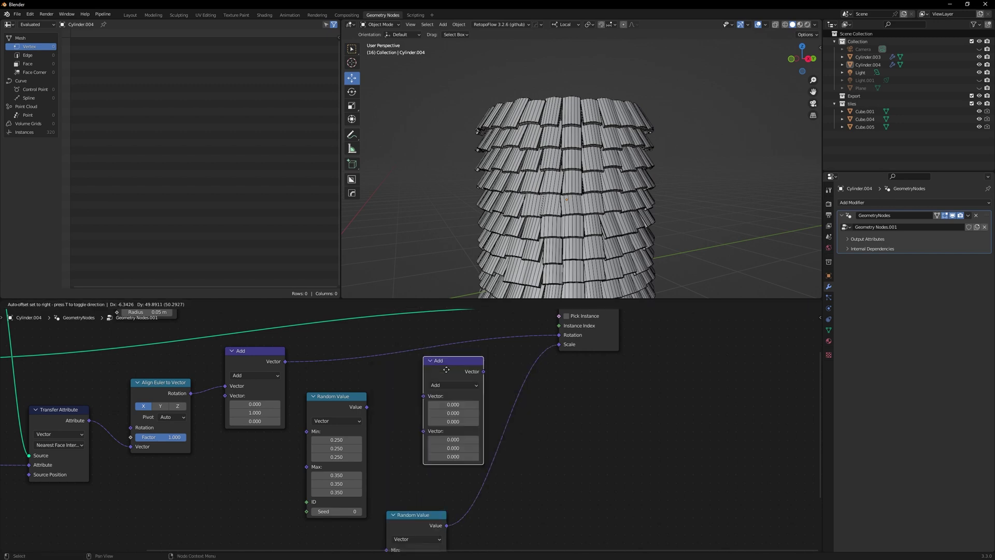
left_click(446, 351)
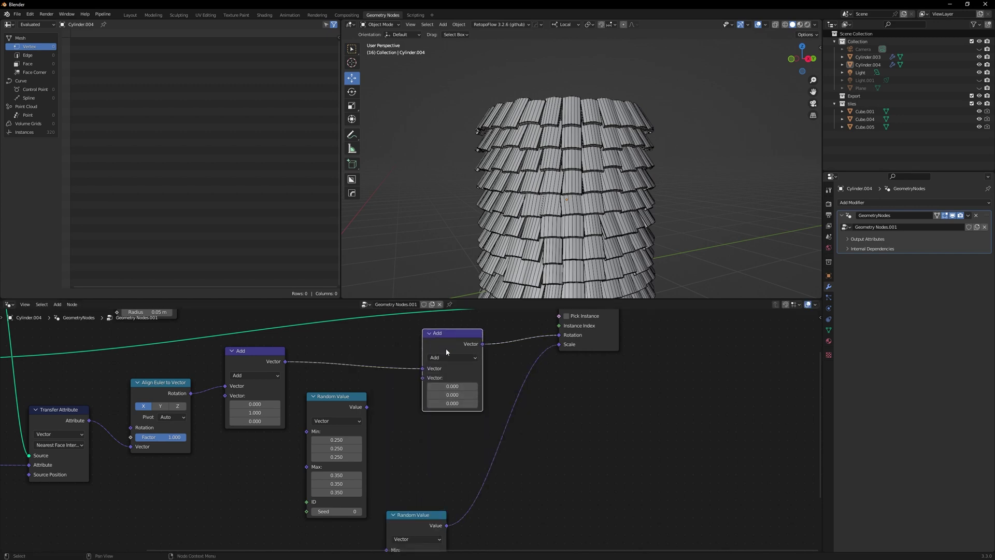
Set the duplicated Random Value node's Min to 0.01 on all three axes
left_click(345, 440)
type(".01")
key("Return")
left_click(345, 449)
type(".01")
key("Return")
left_click(344, 456)
type(".01")
key("Return")
Set the duplicated Random Value node's Max to 0.02 on all three axes
left_click(344, 475)
type(".02")
key("Return")
left_click(346, 483)
type(".02")
key("Return")
left_click(347, 492)
type(".02")
key("Return")
Set the duplicated Random Value's Min to -0.01 on all axes and feed its output into the second Add node's free Vector input
left_click(343, 440)
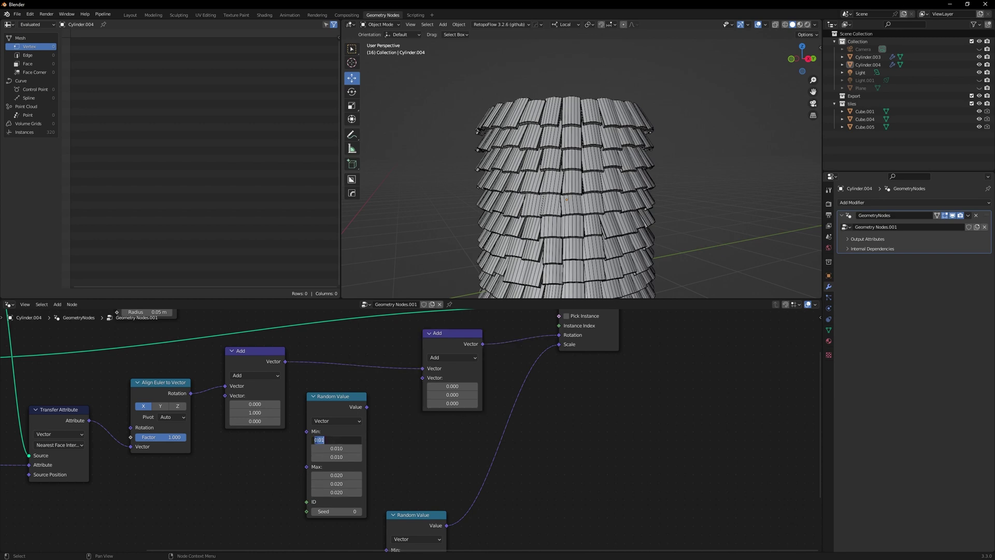
type("-")
key("Tab")
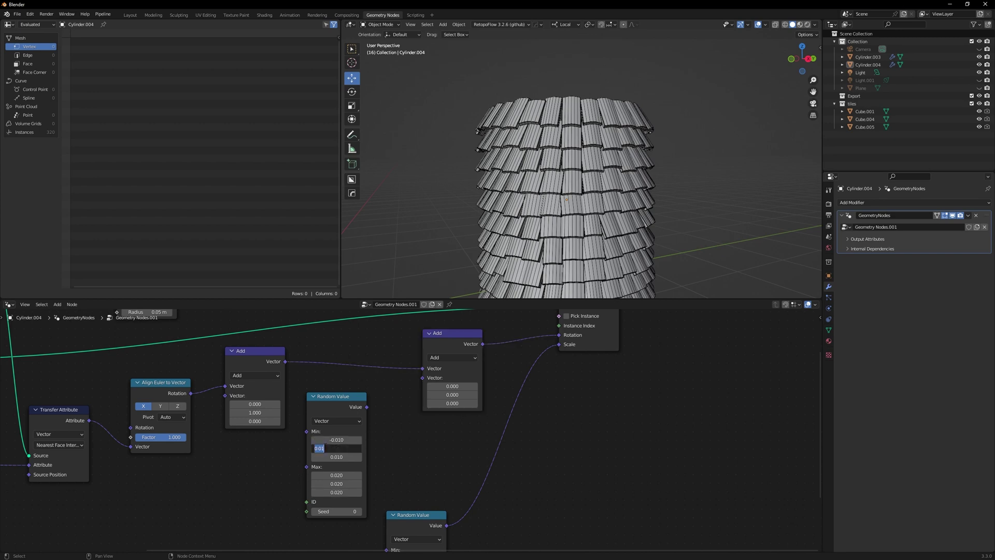
type("-")
key("Tab")
type("-")
key("Return")
left_click_drag(366, 407, 422, 378)
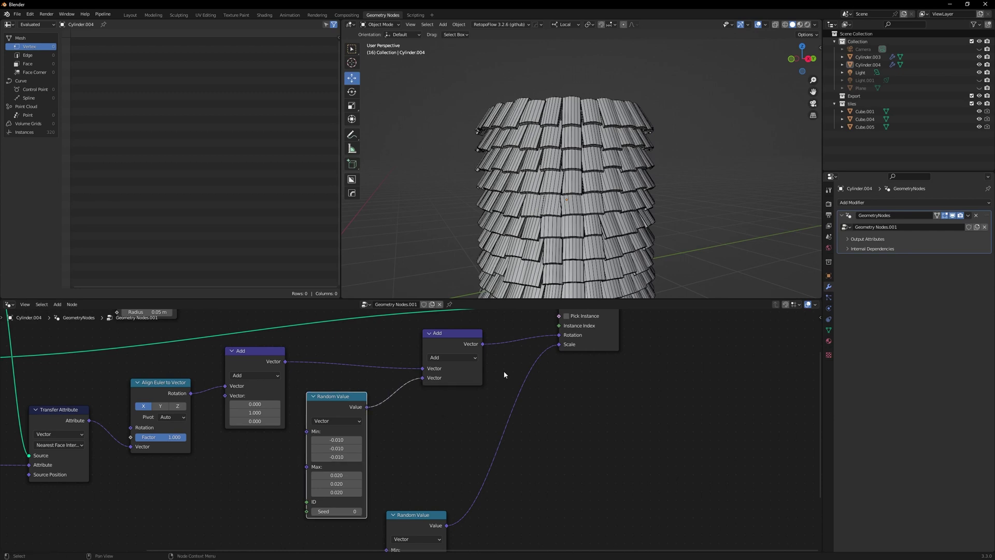
Raise the rotation Random Value node's Min to 0.19 in X and 0.09 in Y
left_click(359, 440)
left_click(359, 440)
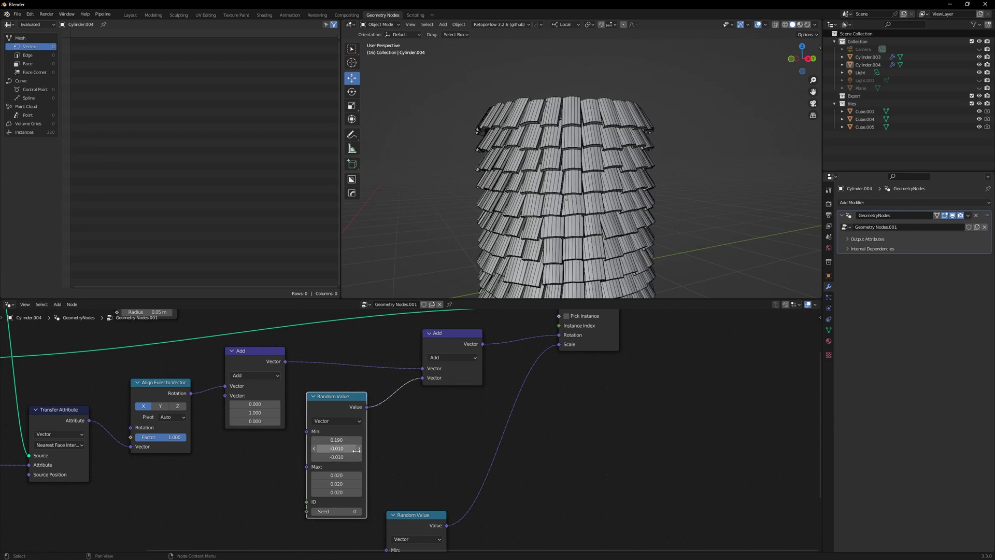
left_click_drag(356, 448, 381, 449)
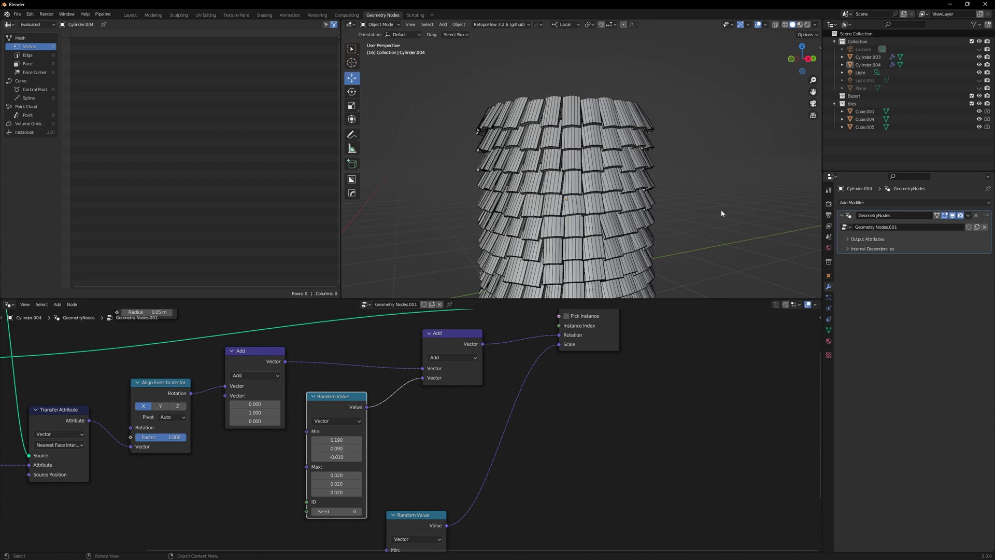
Switch the viewport to Material Preview shading and frame both tiled cylinders together with the source tiles
middle_click_drag(721, 210, 642, 218)
scroll(642, 217, "down", 3)
left_click(799, 25)
scroll(650, 152, "down", 1)
mouse_move(648, 149)
middle_mouse_down("shift")
mouse_move(682, 151)
mouse_move(678, 179)
mouse_move(713, 168)
mouse_move(732, 175)
mouse_move(711, 184)
middle_mouse_up("shift")
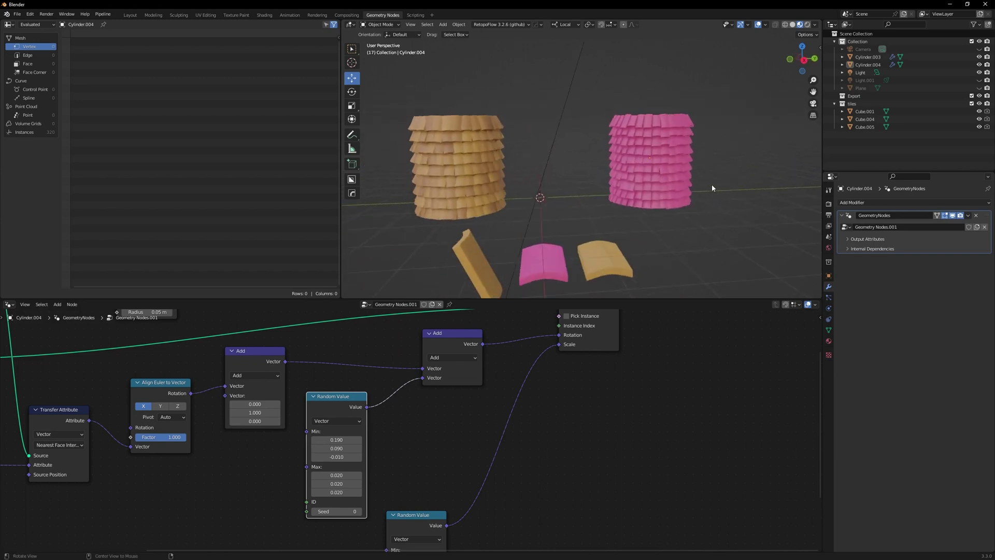
Select the pink source tile and open its material's node graph in the Shading workspace
left_click(568, 264)
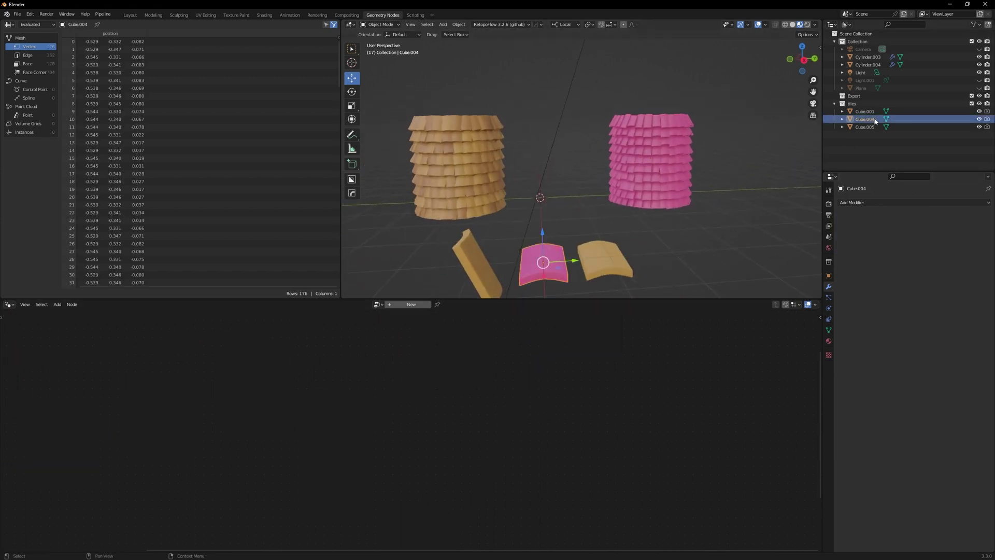
left_click(828, 341)
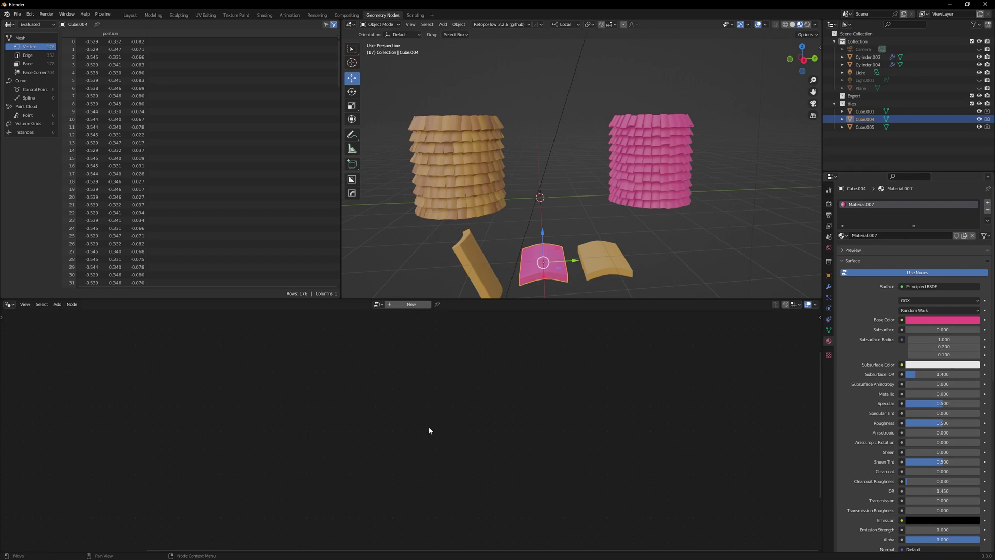
scroll(504, 269, "up", 1)
left_click(595, 241)
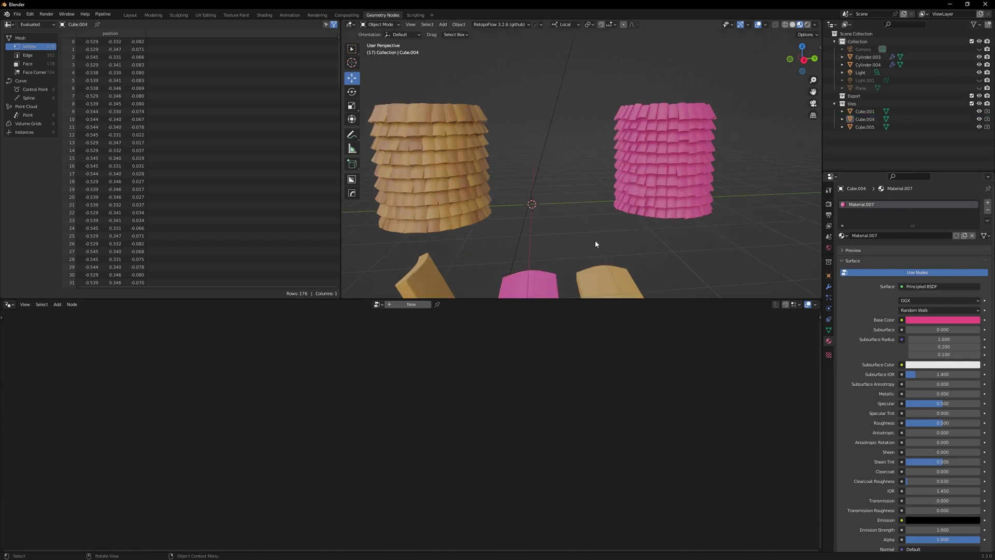
scroll(595, 241, "down", 2)
left_click(554, 240)
double_click(893, 204)
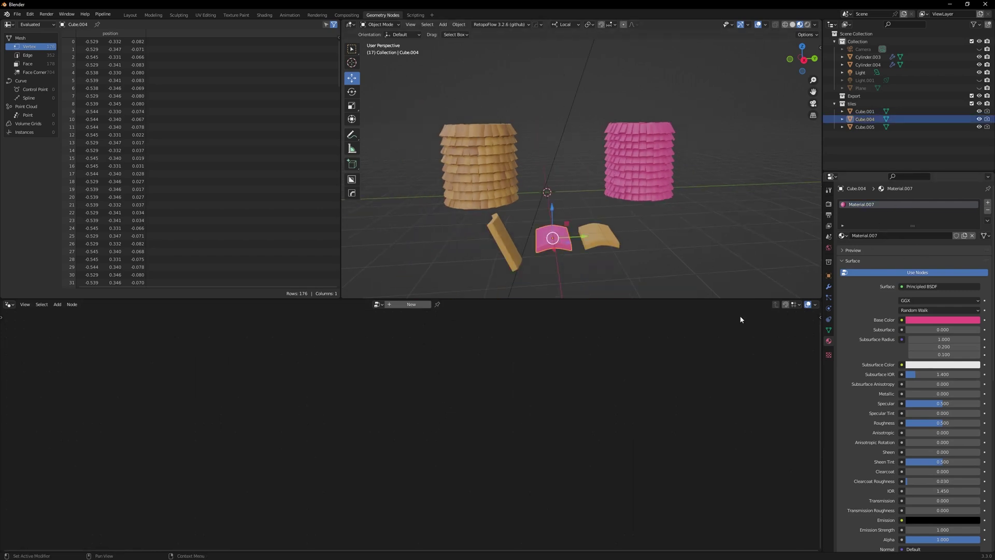
left_click(378, 304)
left_click(264, 15)
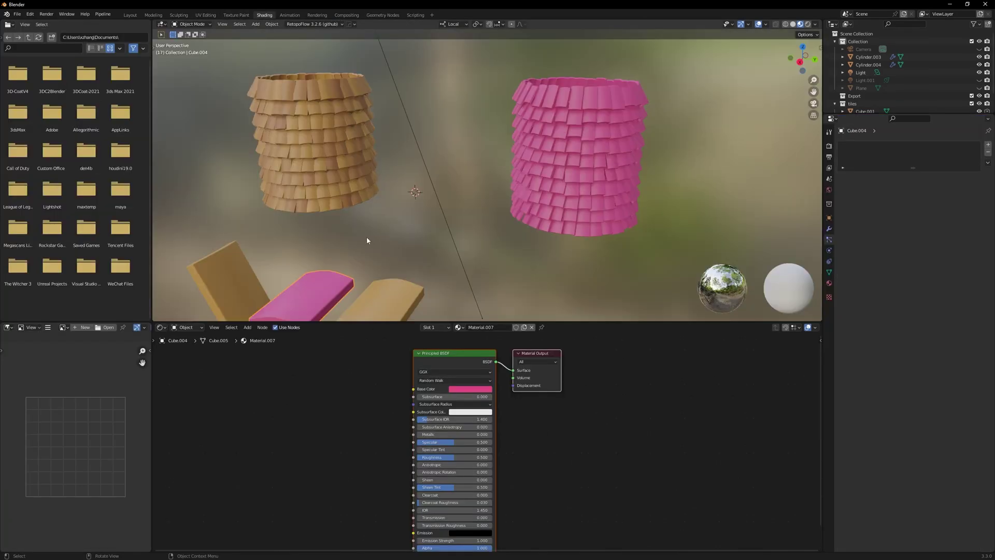
Copy the Object Info and ColorRamp nodes from the yellow tile's material into the pink tile's material
left_click(332, 224)
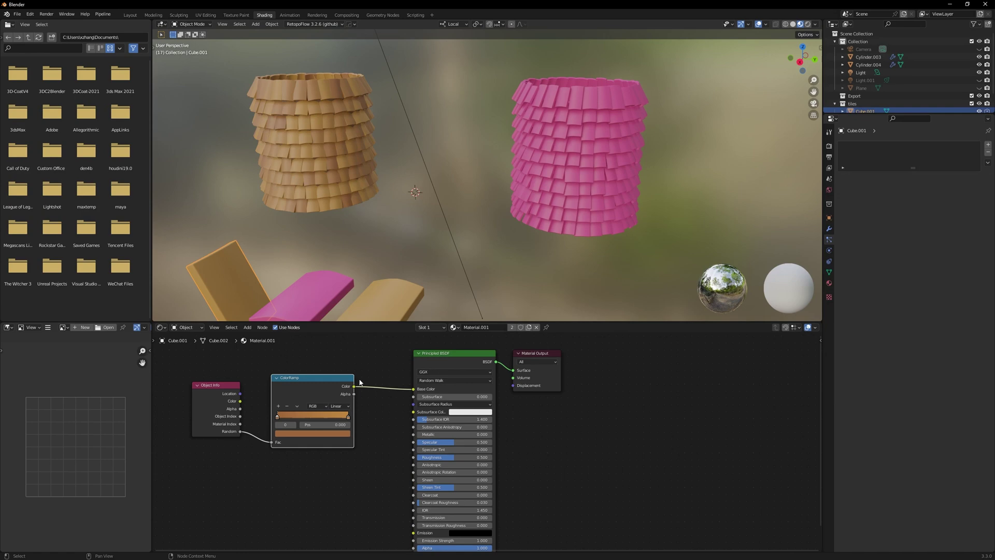
left_click(327, 298)
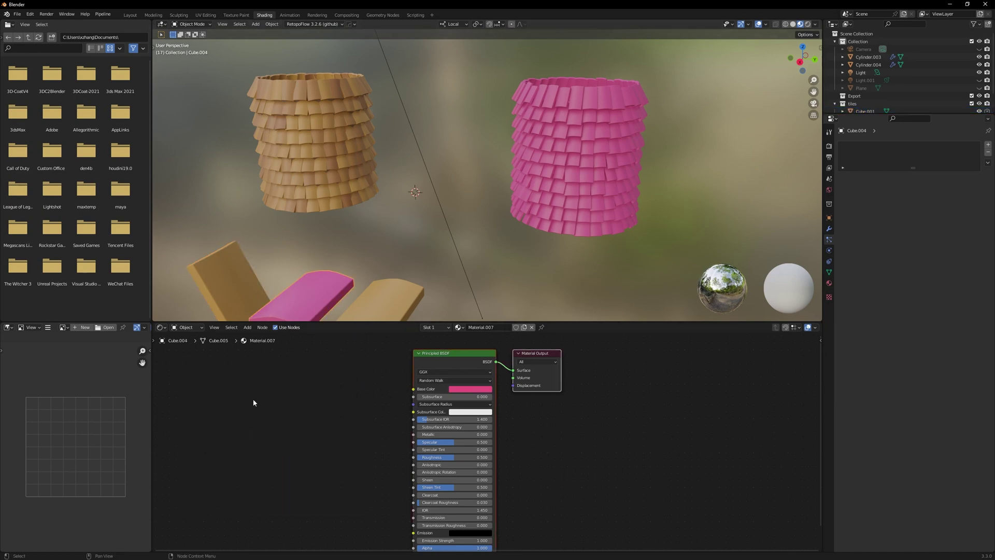
key("ctrl+v")
Sample the pink tile's color for the ColorRamp's first stop and darken it slightly
left_click(304, 434)
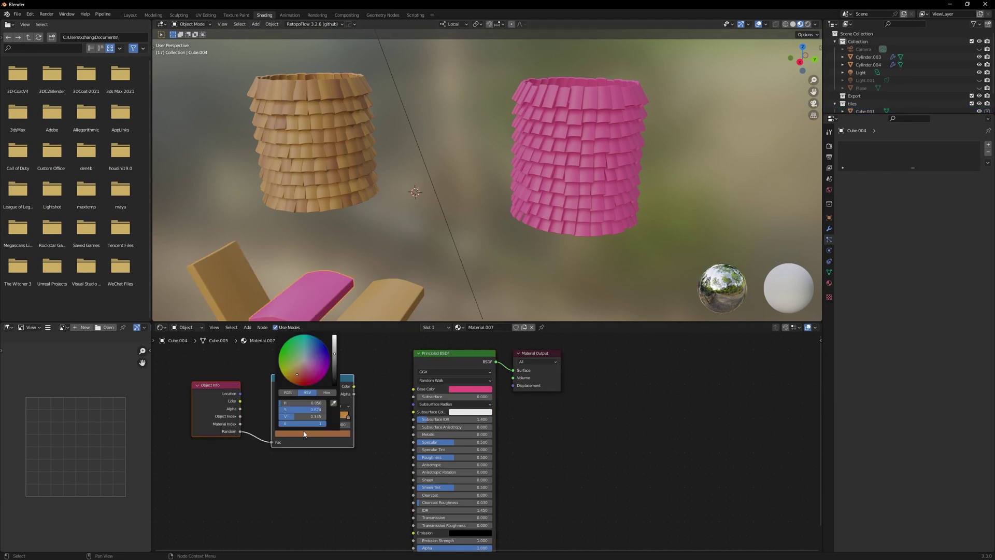
left_click(334, 404)
left_click(317, 295)
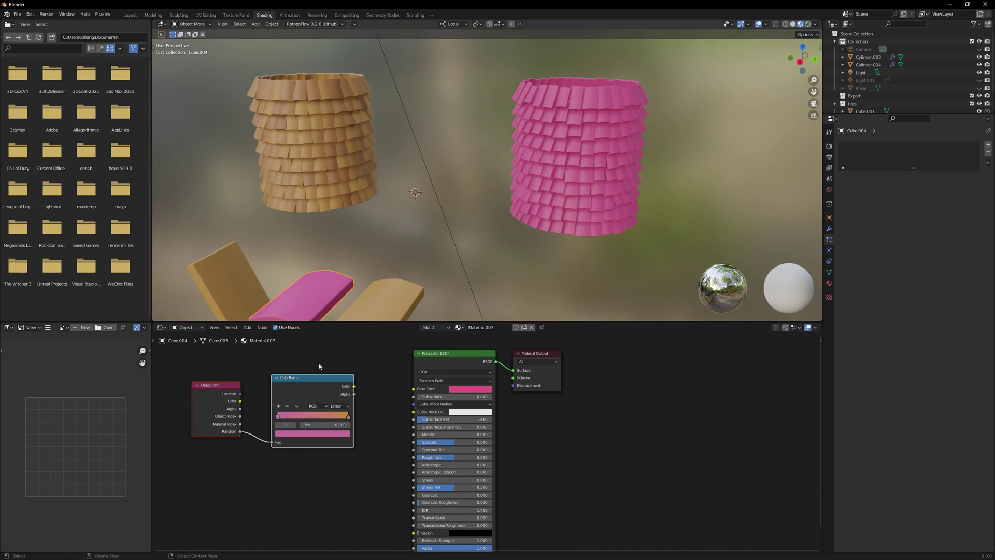
left_click(333, 439)
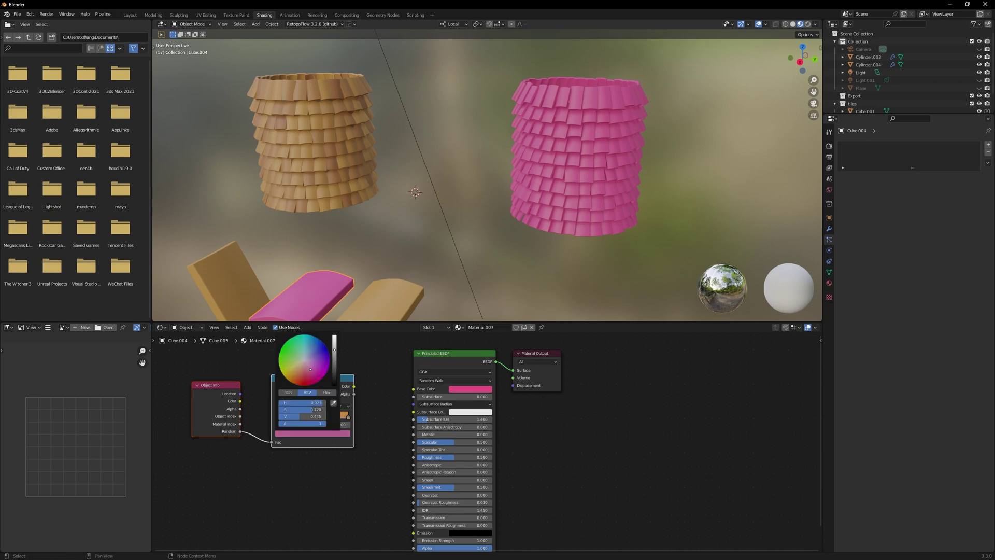
left_click_drag(335, 351, 334, 356)
left_click(366, 367)
Sample the pink tile's color for the ColorRamp's last stop
left_click(349, 417)
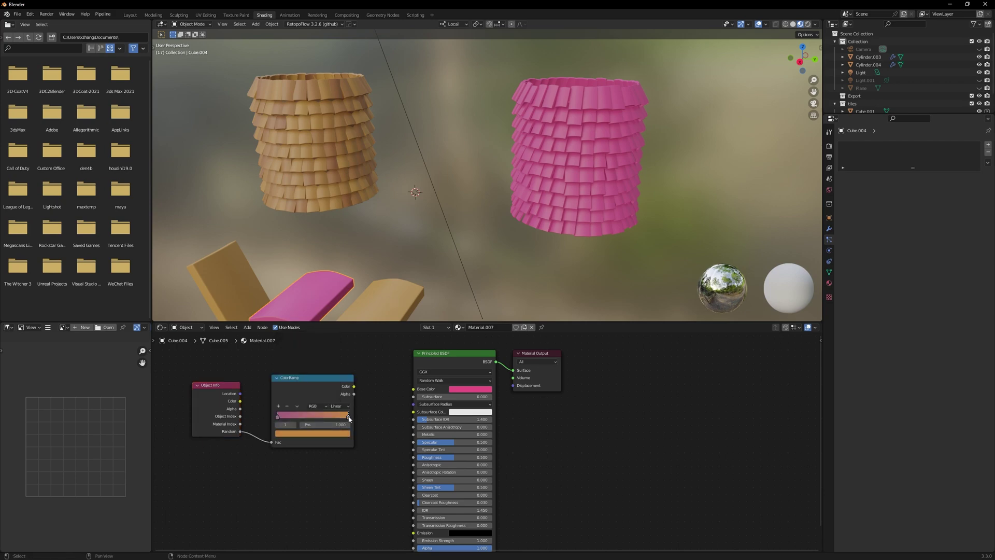
left_click(347, 432)
left_click(334, 403)
left_click(312, 307)
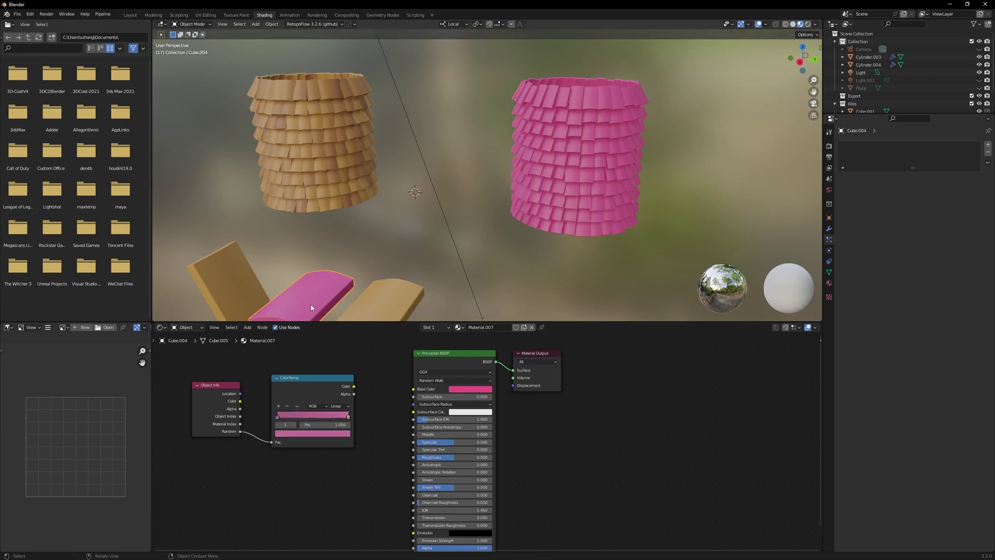
Darken the ColorRamp's first stop further and connect the ramp's Color output to the Principled BSDF's Base Color
left_click(279, 424)
left_click(311, 433)
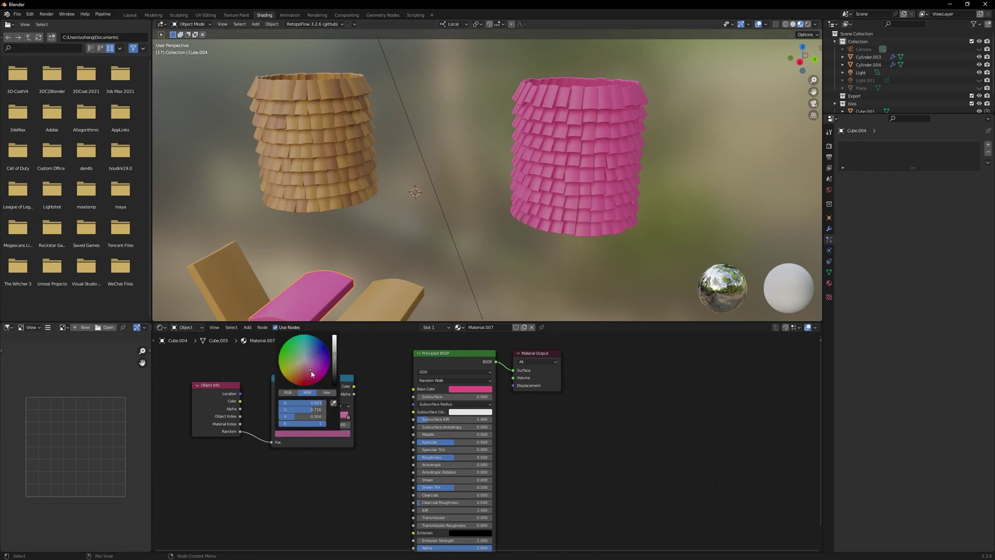
left_click_drag(334, 353, 413, 389)
middle_click_drag(435, 280, 521, 256)
Change the ColorRamp's last stop to a brighter, more saturated magenta
left_click(349, 417)
left_click(341, 434)
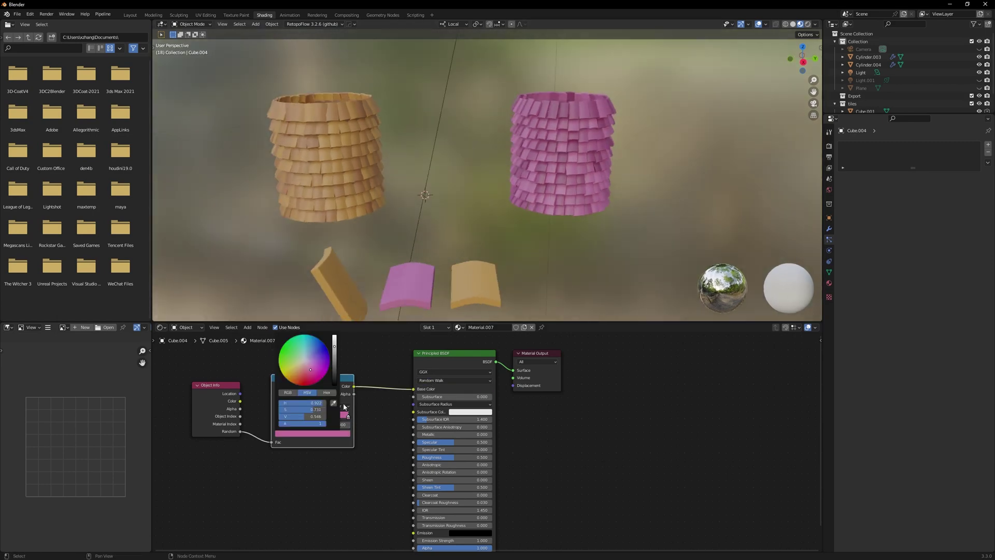
left_click(312, 371)
left_click(335, 343)
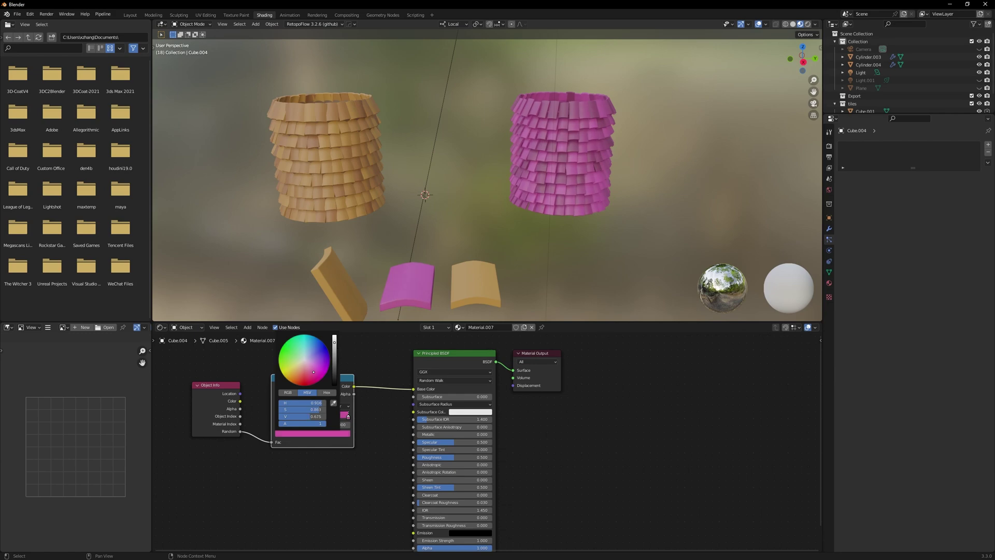
middle_click_drag(499, 225, 522, 246)
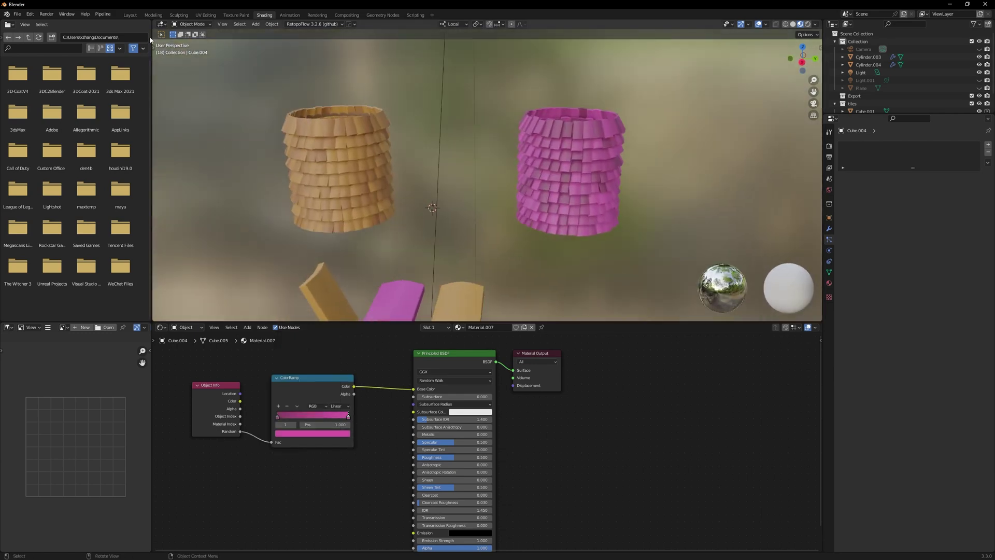
Return to the Layout workspace and examine the tile coverage and color variation on both cylinders
left_click(132, 15)
mouse_move(336, 262)
middle_mouse_down()
mouse_move(340, 273)
mouse_move(399, 265)
mouse_move(413, 304)
mouse_move(422, 298)
mouse_move(368, 305)
middle_mouse_up()
left_click(531, 316)
middle_click_drag(531, 316, 483, 313)
scroll(483, 313, "up", 2)
middle_click_drag(422, 314, 456, 317)
scroll(456, 318, "down", 2)
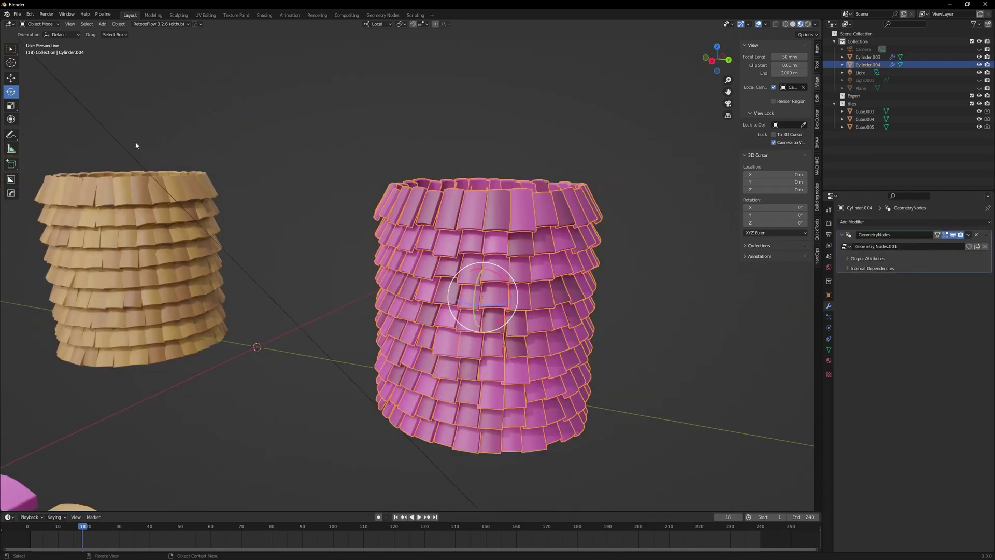
middle_click_drag(195, 321, 109, 335)
middle_click_drag(330, 328, 342, 366)
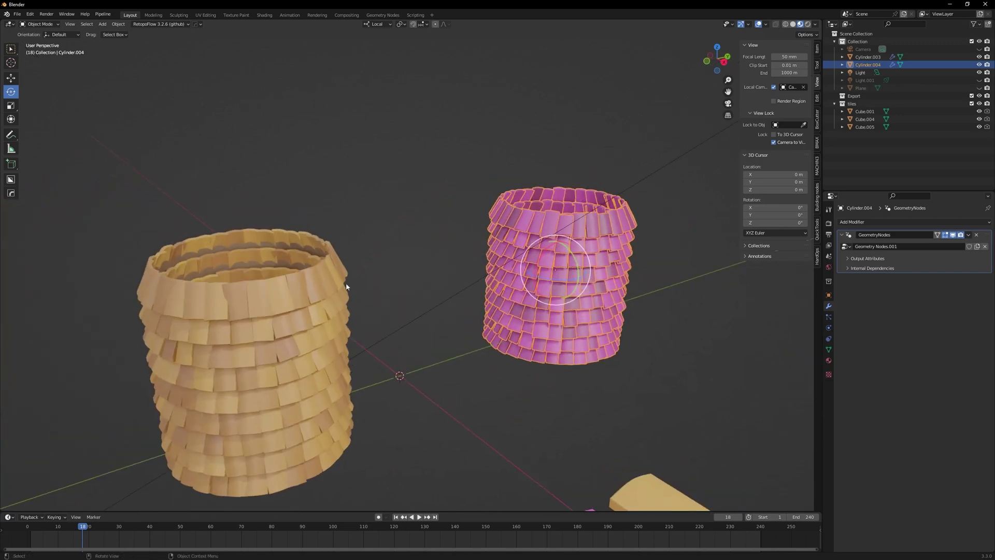
middle_click_drag(276, 320, 192, 311)
left_click(556, 312)
left_click(458, 266)
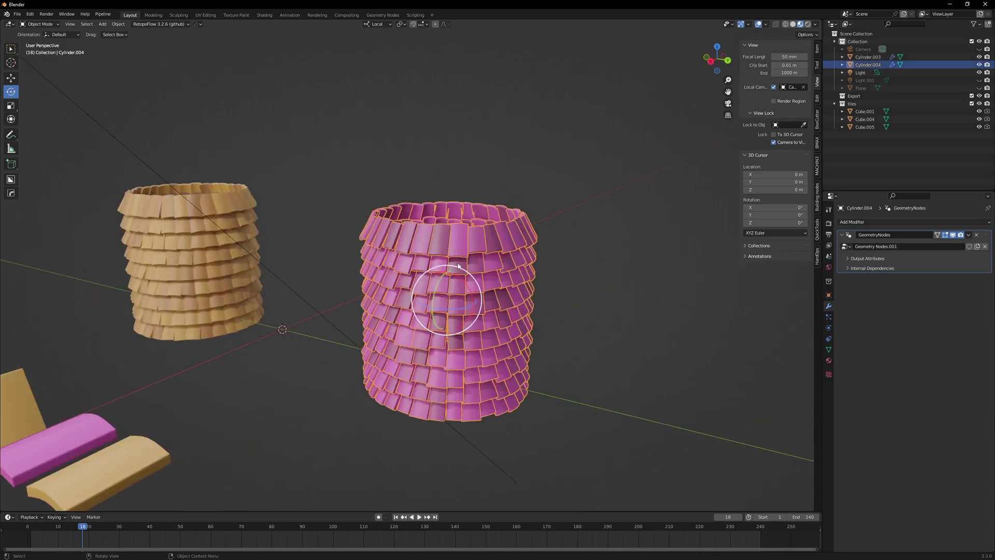
Enter Edit Mode on the pink-tiled cylinder and extrude its top edge loop in place
scroll(509, 289, "down", 1)
middle_click_drag(508, 288, 443, 308)
scroll(443, 308, "up", 3)
key("Tab")
left_click(476, 323)
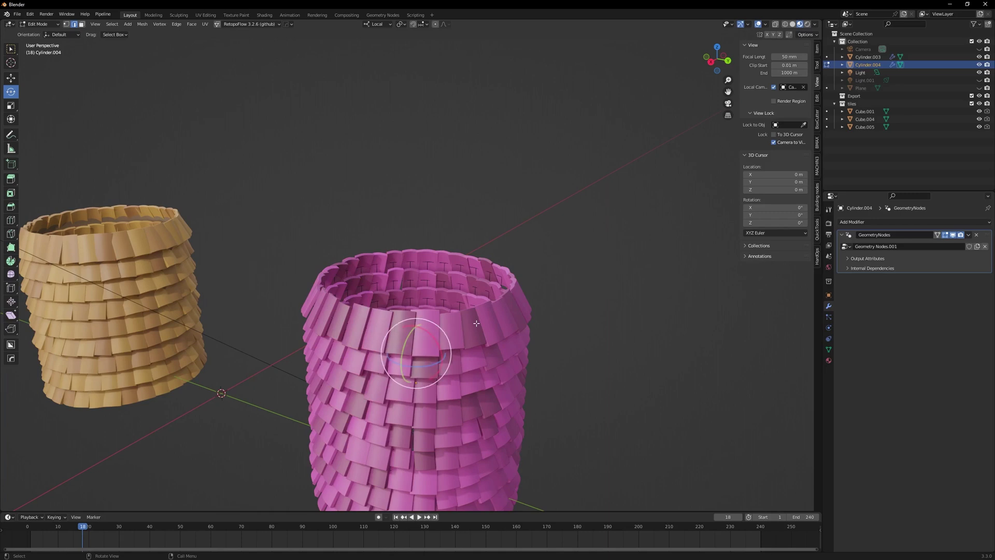
left_click(483, 270, "alt")
key("e")
right_click(479, 270)
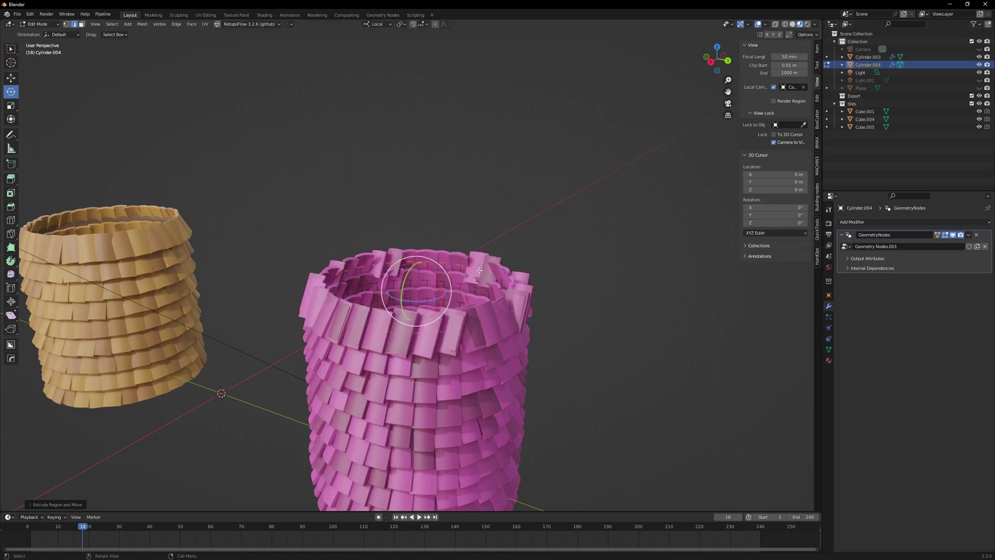
Move the pink cylinder's extruded rim upward along Z, extrude the loop again and return to Object Mode
key("shift+space")
key("g")
left_click_drag(416, 268, 418, 239)
key("e")
right_click(417, 251)
scroll(417, 238, "down", 1)
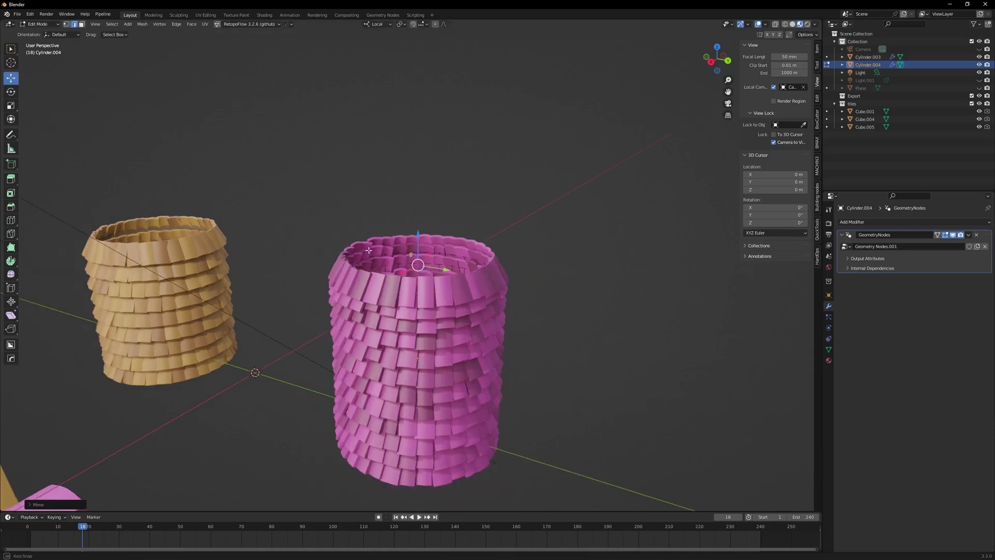
middle_click_drag(326, 284, 353, 285)
scroll(297, 249, "up", 6)
key("Tab")
Extrude the top edge loop of the yellow-tiled cylinder upward in Edit Mode and return to Object Mode
left_click(250, 273)
middle_click_drag(165, 305, 279, 293, "shift")
left_click(280, 294)
key("Tab")
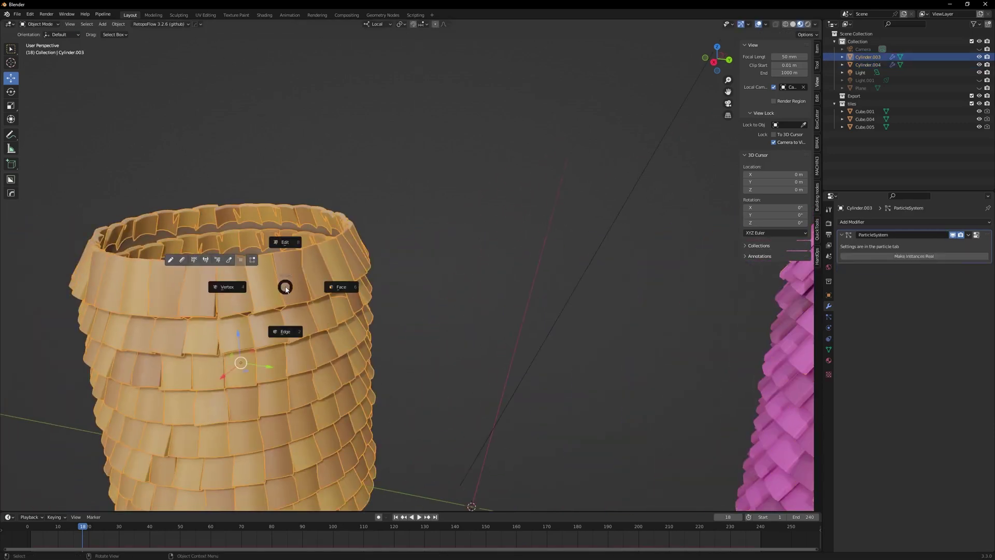
left_click(294, 348)
left_click(311, 224, "alt")
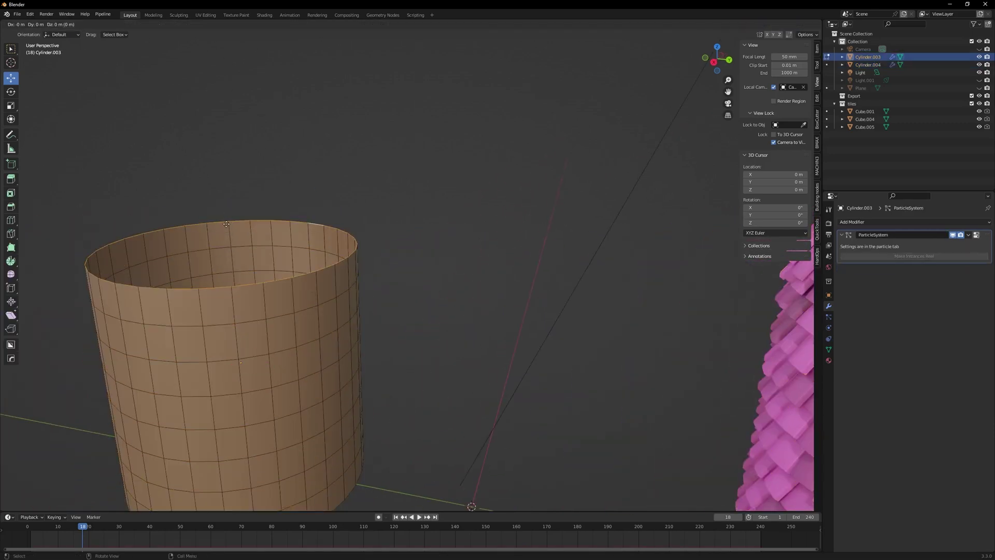
left_click_drag(226, 224, 226, 193)
left_click(326, 289)
key("Tab")
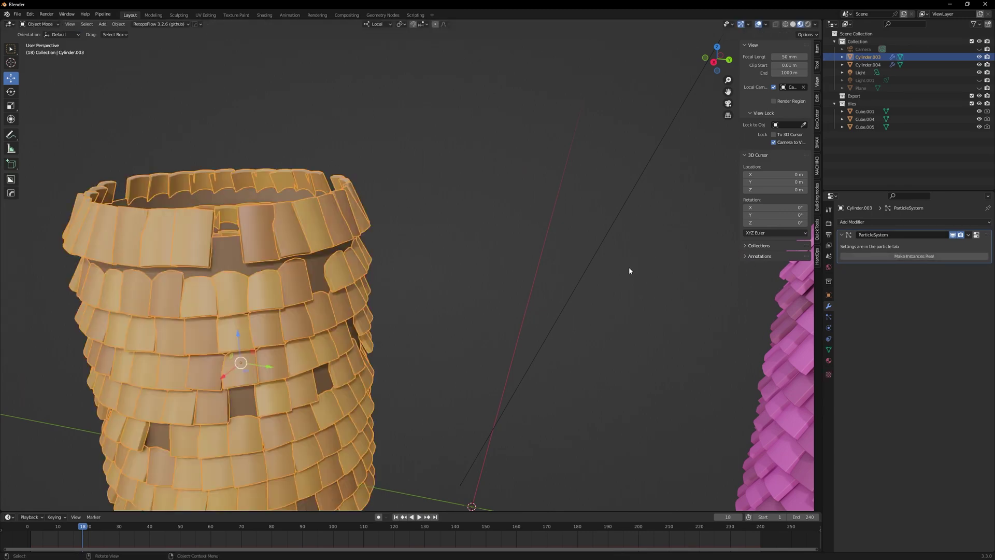
Set the yellow-tiled cylinder's particle emission Number to 297
scroll(560, 264, "down", 3)
middle_click_drag(451, 262, 381, 236)
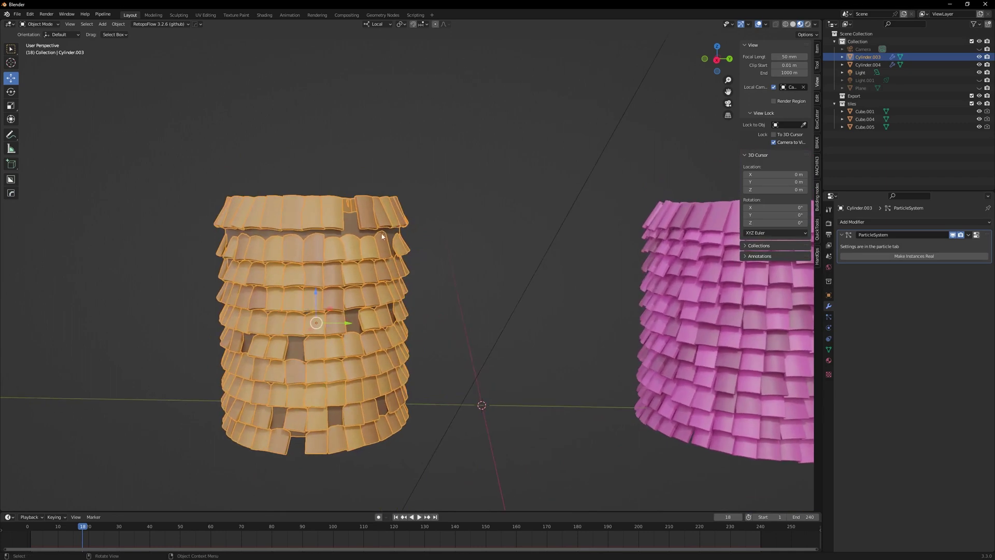
left_click(828, 317)
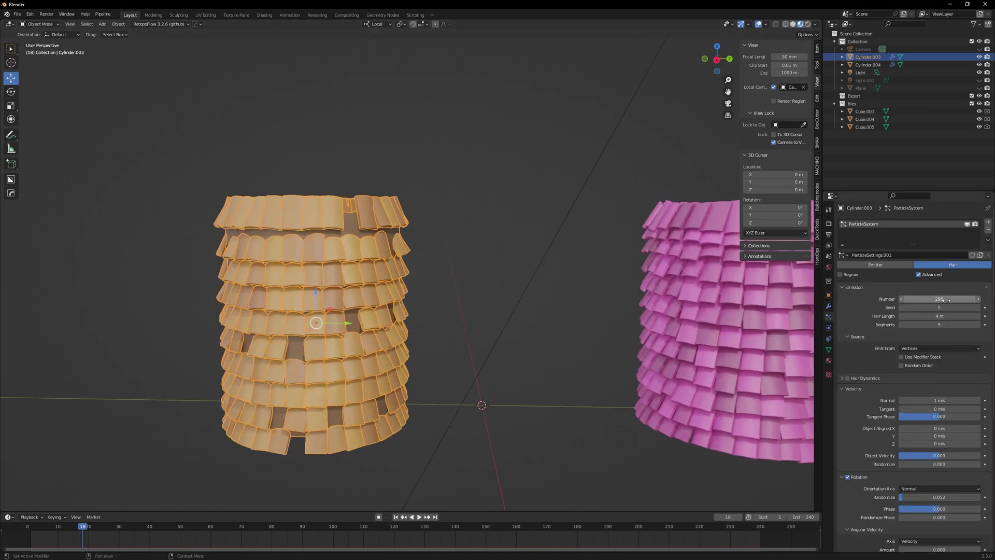
mouse_move(946, 298)
left_mouse_down()
mouse_move(970, 299)
mouse_move(958, 298)
left_mouse_up()
mouse_move(422, 263)
middle_mouse_down()
mouse_move(460, 271)
mouse_move(423, 270)
middle_mouse_up()
scroll(451, 269, "down", 1)
Compare the two tiled cylinders from farther away and display the yellow cylinder's modifier settings
left_click(513, 306)
middle_click_drag(596, 301, 554, 323)
scroll(556, 321, "down", 3)
left_click(236, 295)
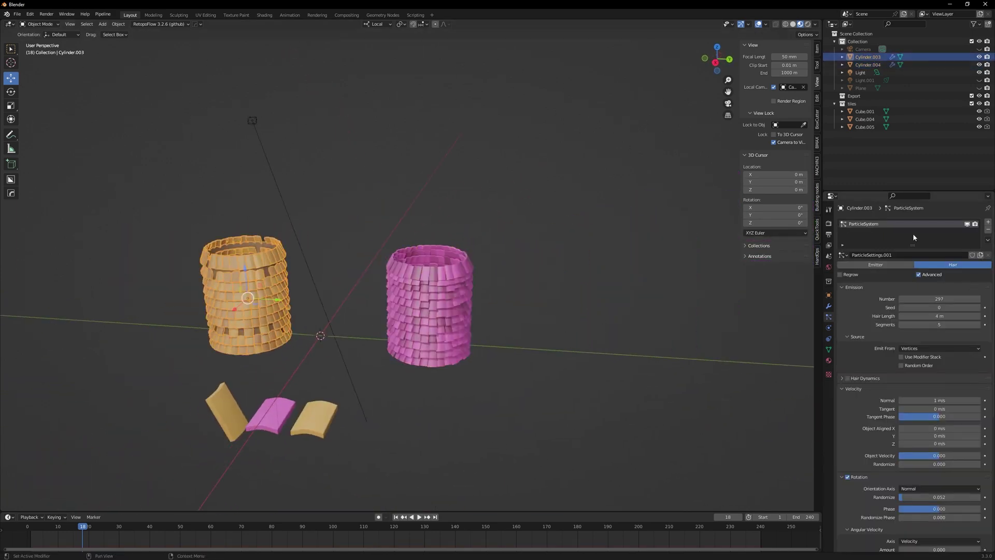
left_click(828, 306)
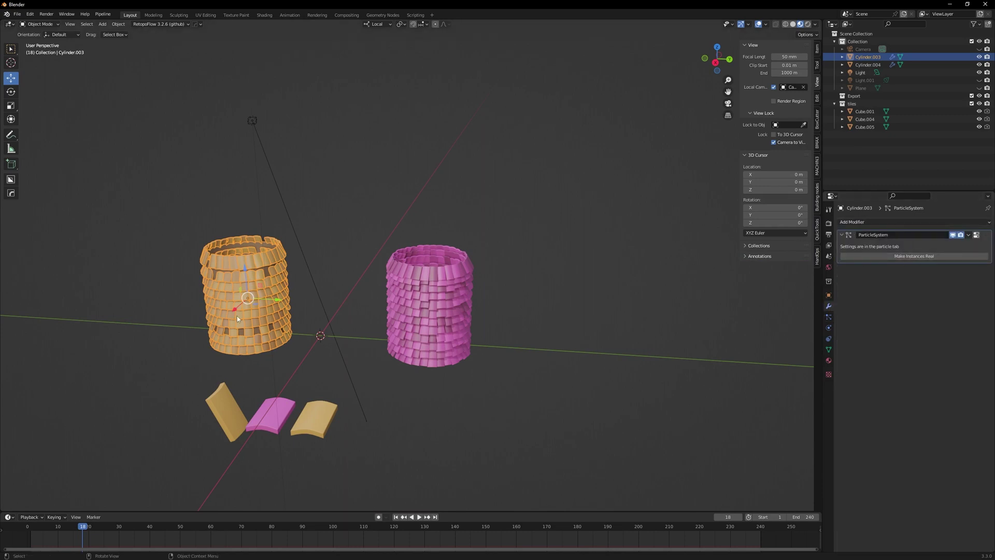
Add a torus mesh to the scene
middle_click_drag(551, 357, 521, 348)
left_click(520, 348)
key("shift+a")
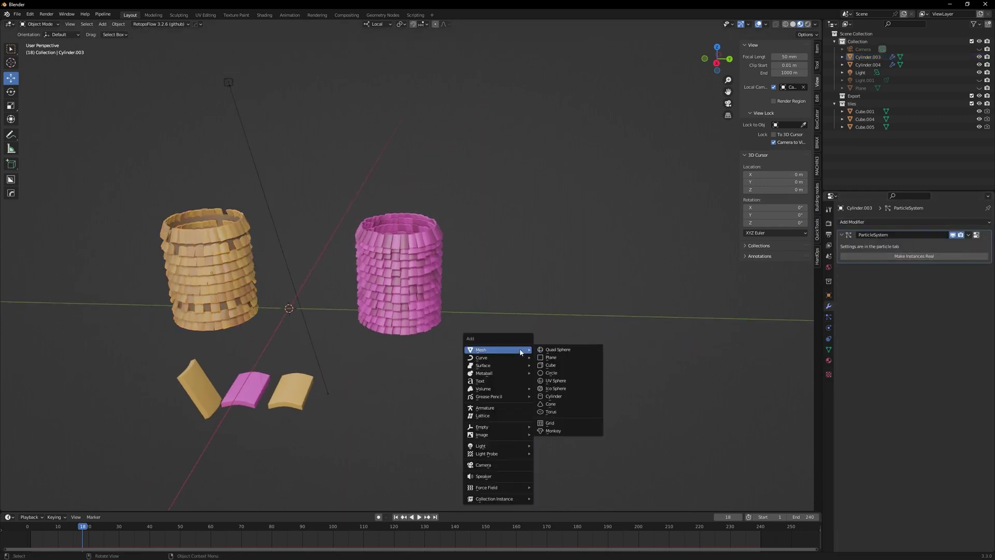
left_click(574, 372)
key("ctrl+z")
key("shift+a")
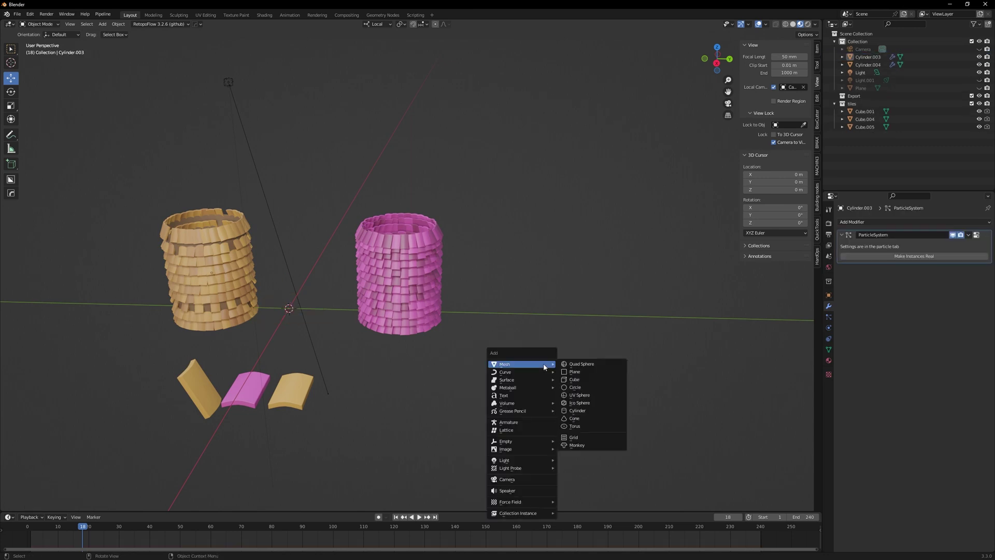
left_click(588, 426)
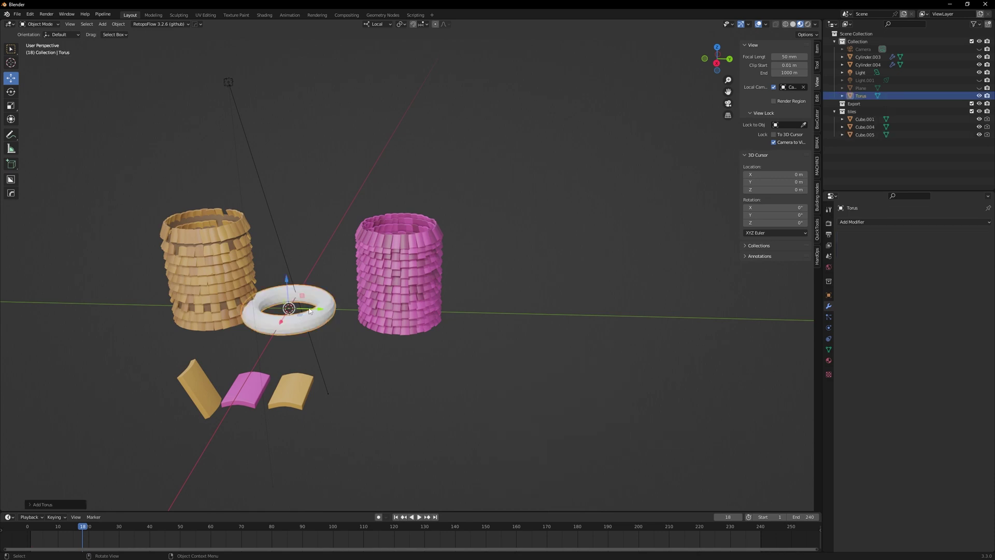
left_click_drag(309, 310, 589, 342)
key("shift+space")
key("s")
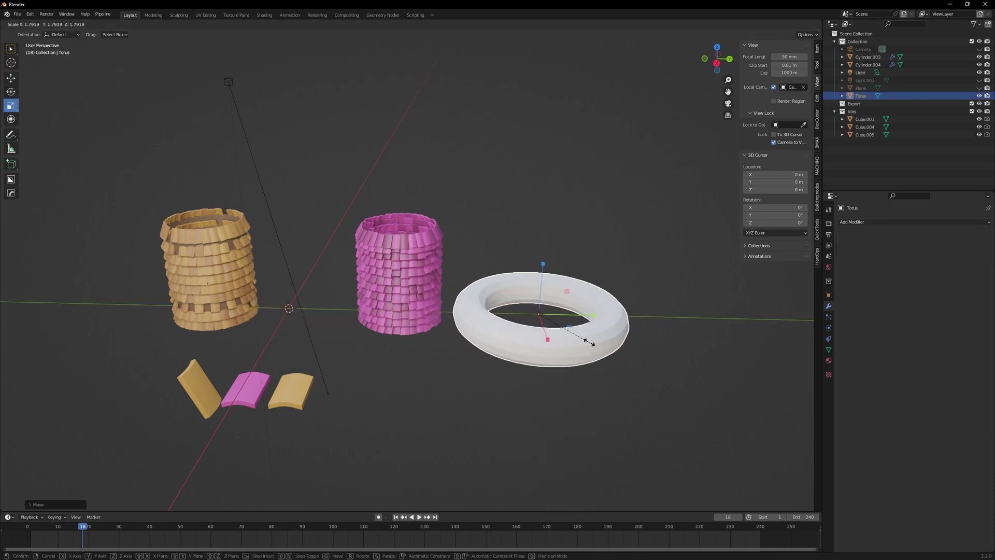
left_click(590, 342)
scroll(602, 351, "up", 2)
key("ctrl+z")
key("ctrl+z")
key("ctrl+z")
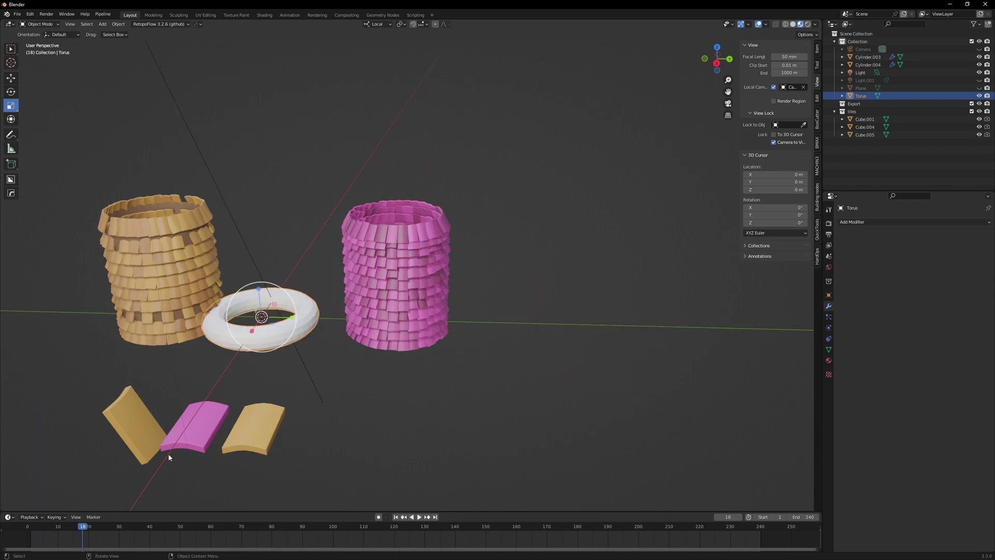
Set the new torus's Major Radius to 1.5 m and its Minor Radius to about 0.49 m
left_click(449, 430)
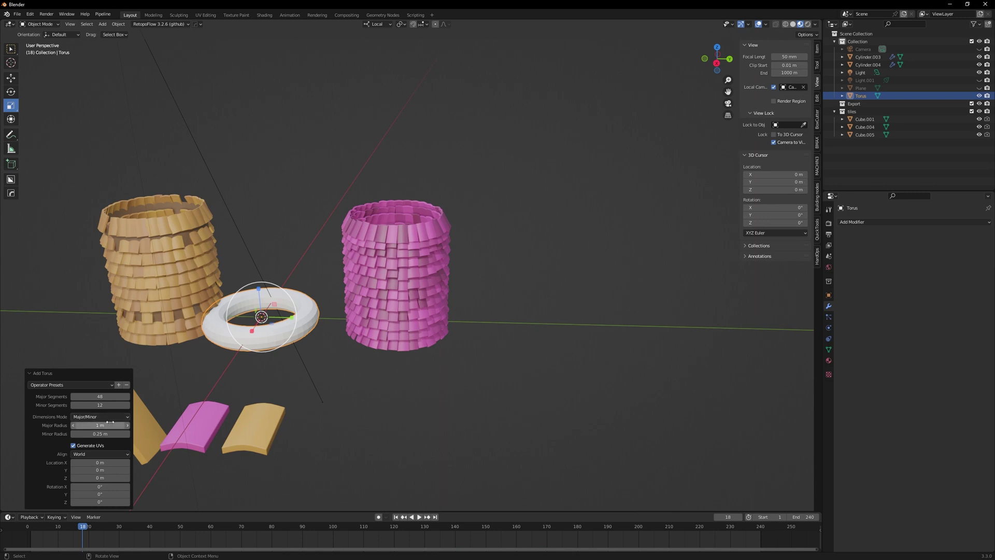
left_click_drag(110, 434, 138, 425)
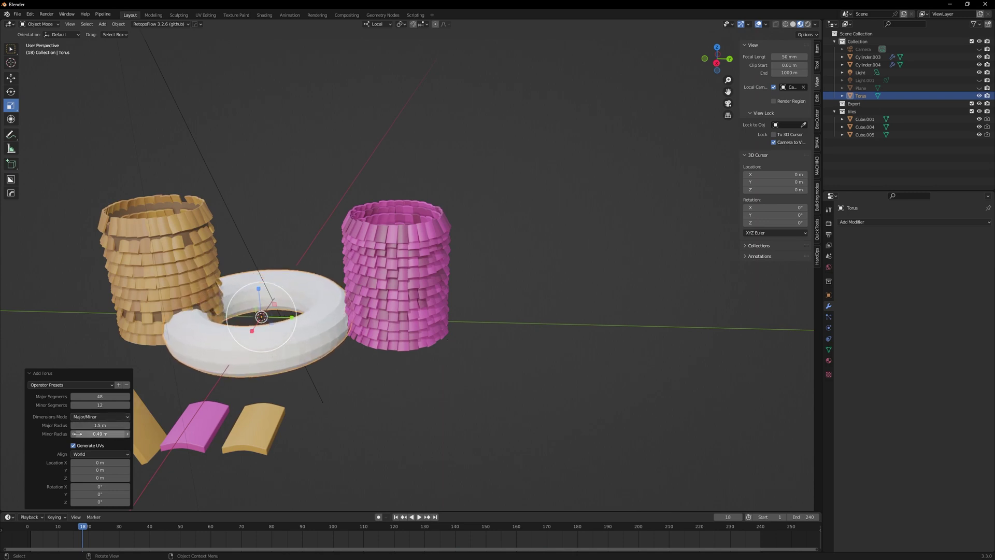
left_click(329, 356)
left_click(321, 349)
Move the torus about 7.5 m along the Y axis, placing it beyond the pink-tiled cylinder
key("shift+space")
key("g")
left_click_drag(291, 317, 643, 326)
middle_click_drag(622, 228, 596, 233)
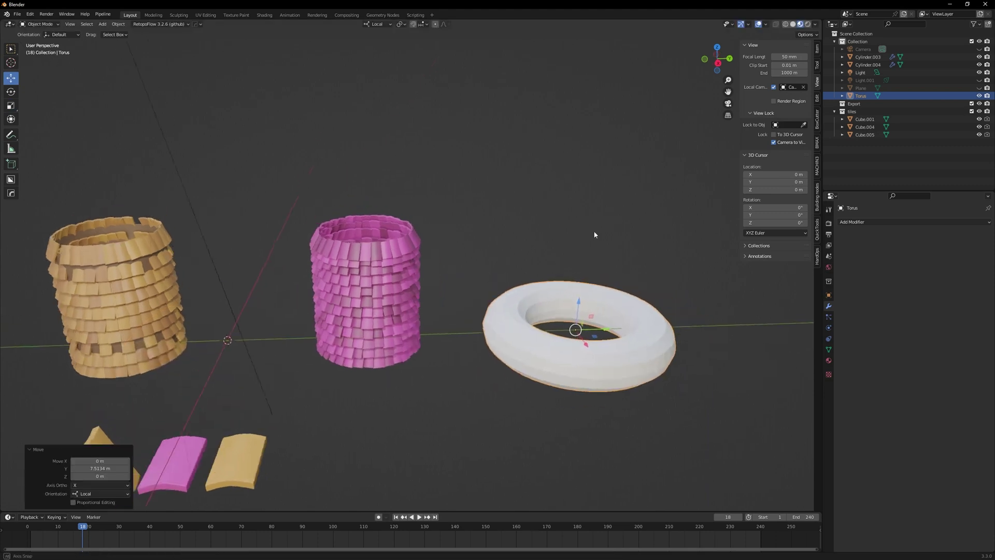
Add a Geometry Nodes modifier to the torus and assign it the existing Geometry Nodes.001 node group
left_click(396, 295)
left_click(641, 321)
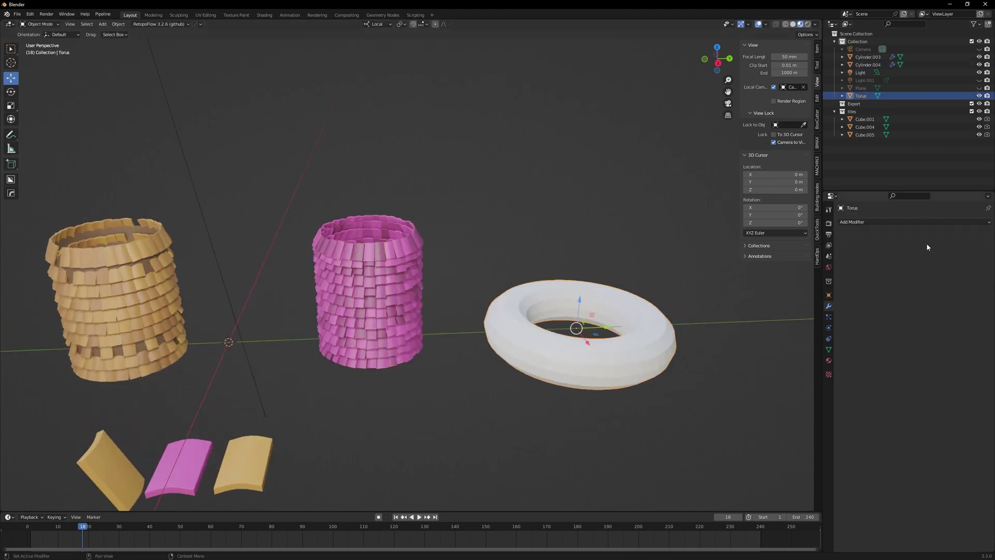
left_click(871, 222)
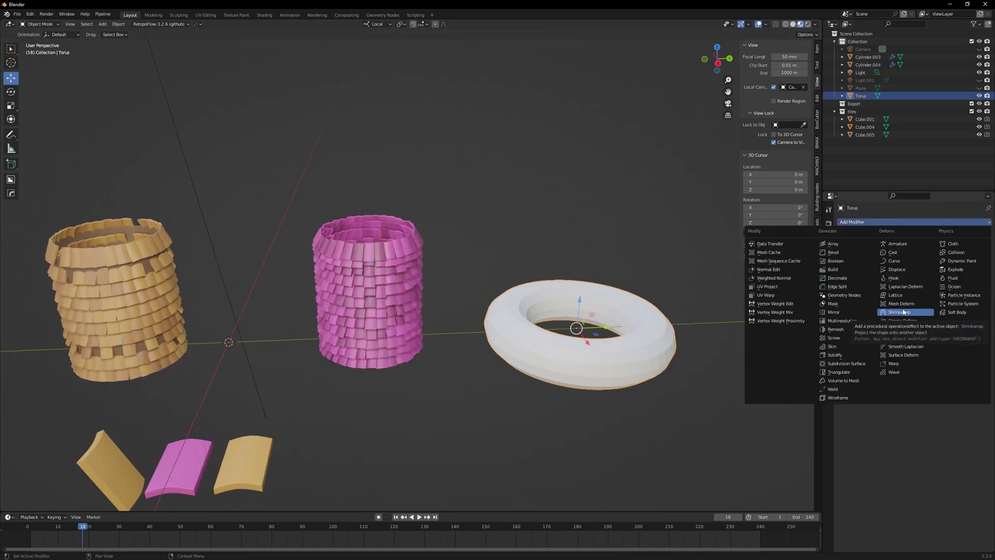
left_click(844, 294)
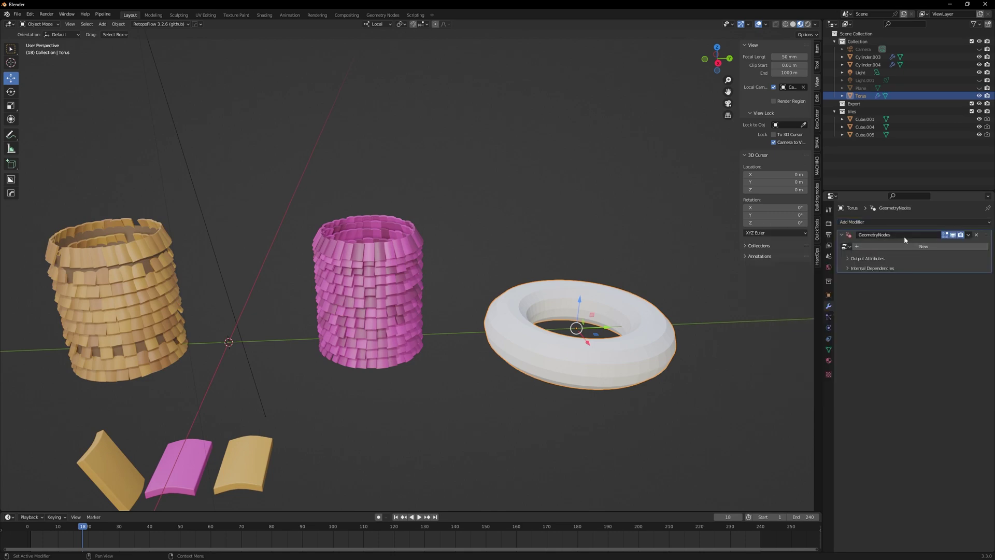
left_click(845, 247)
left_click(876, 266)
Select the pink-tiled cylinder and bring up its node tree in the Geometry Nodes workspace
middle_click_drag(726, 332, 468, 372)
left_click(303, 260)
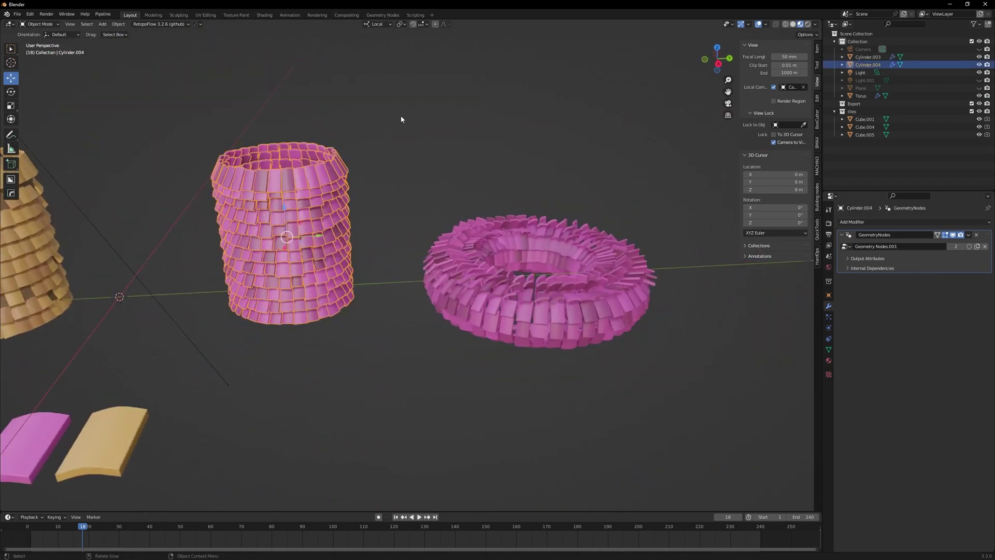
left_click(383, 15)
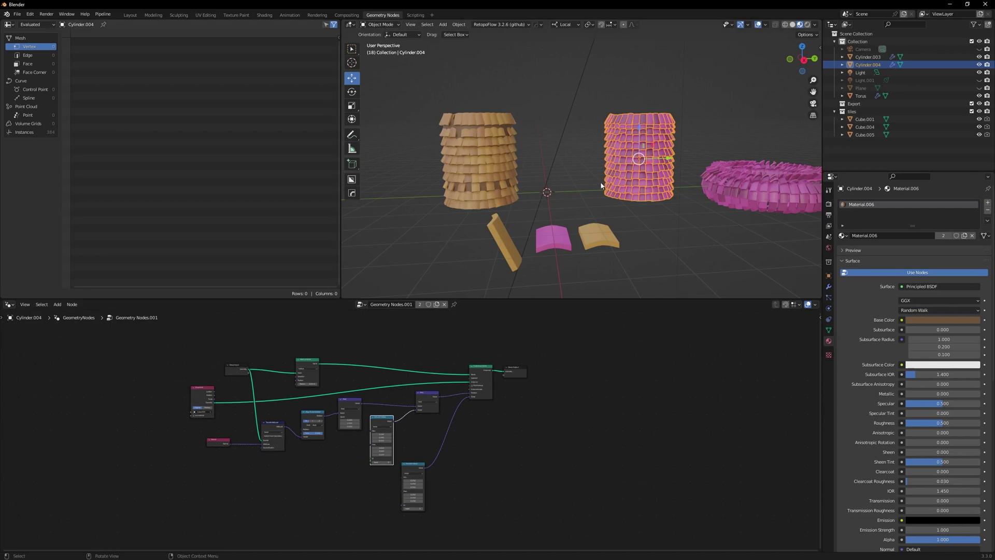
scroll(406, 421, "up", 4)
scroll(339, 444, "up", 2)
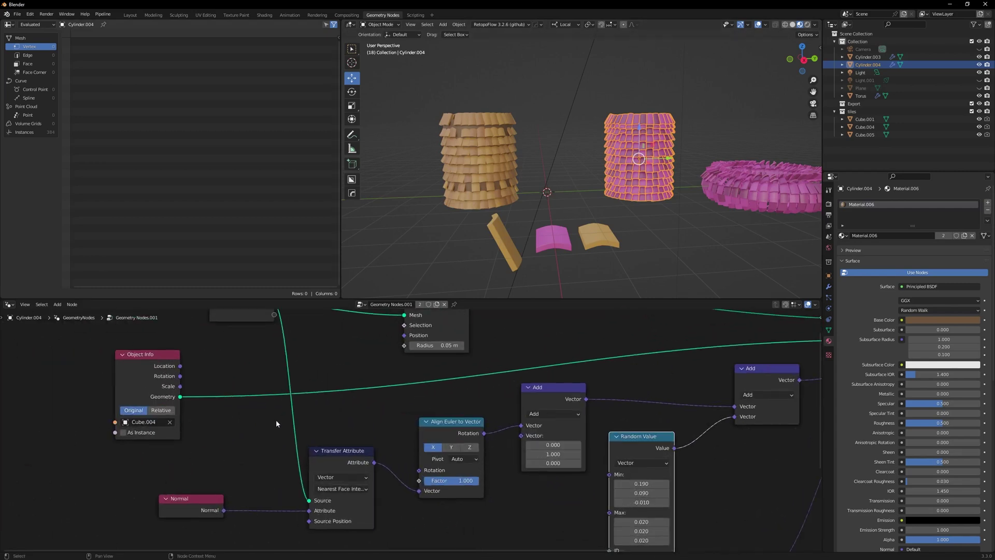
scroll(254, 348, "down", 1)
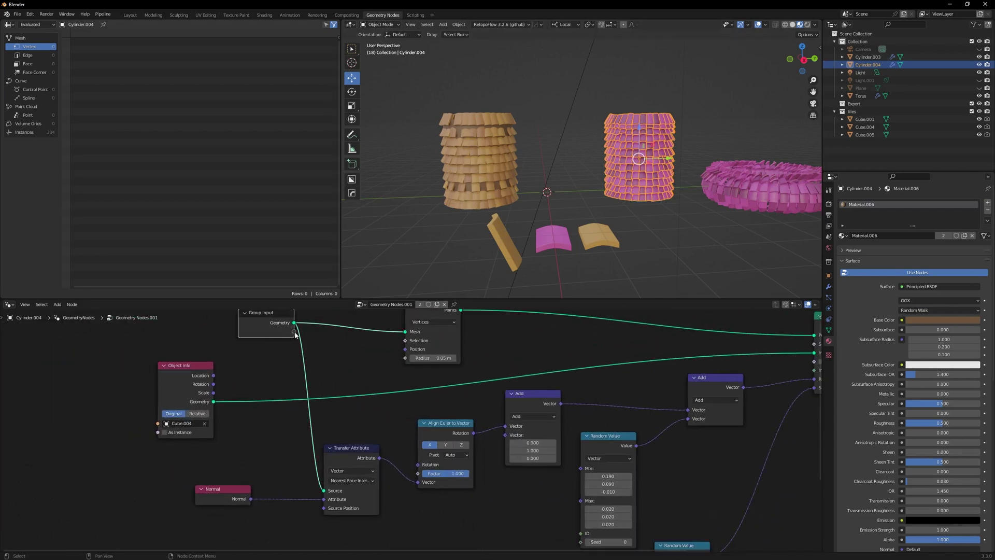
Expose the Min and Max of the Random Value node driving the instance Scale as Group Input sockets
left_click_drag(293, 331, 369, 355)
scroll(369, 354, "down", 3)
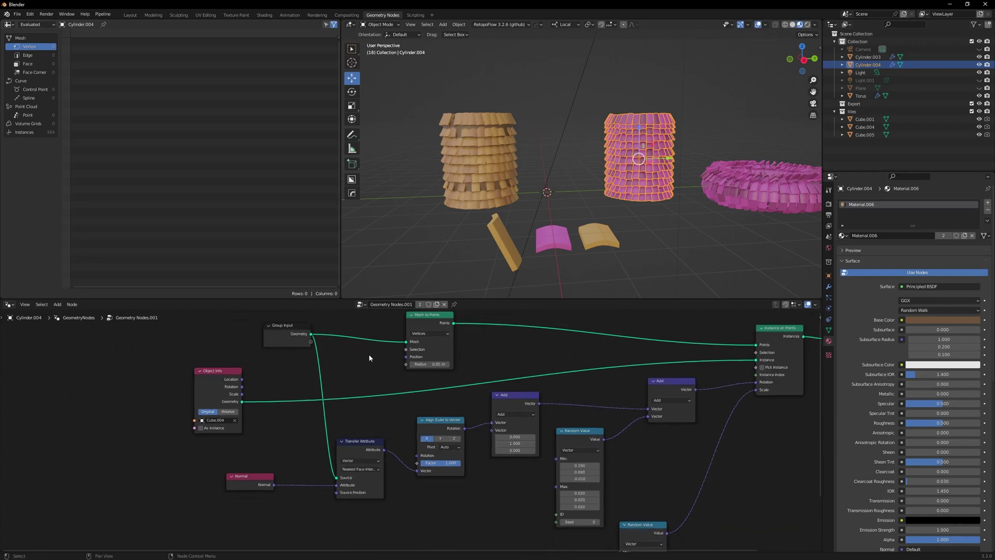
right_click(483, 520)
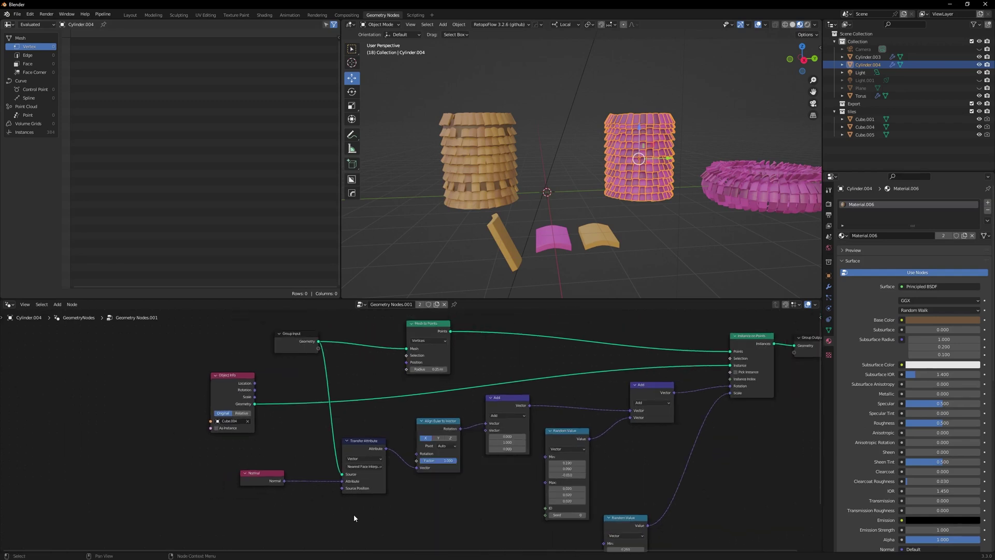
middle_click_drag(402, 514, 391, 473)
middle_click_drag(338, 342, 330, 367)
left_click_drag(299, 332, 584, 527)
scroll(436, 514, "down", 2)
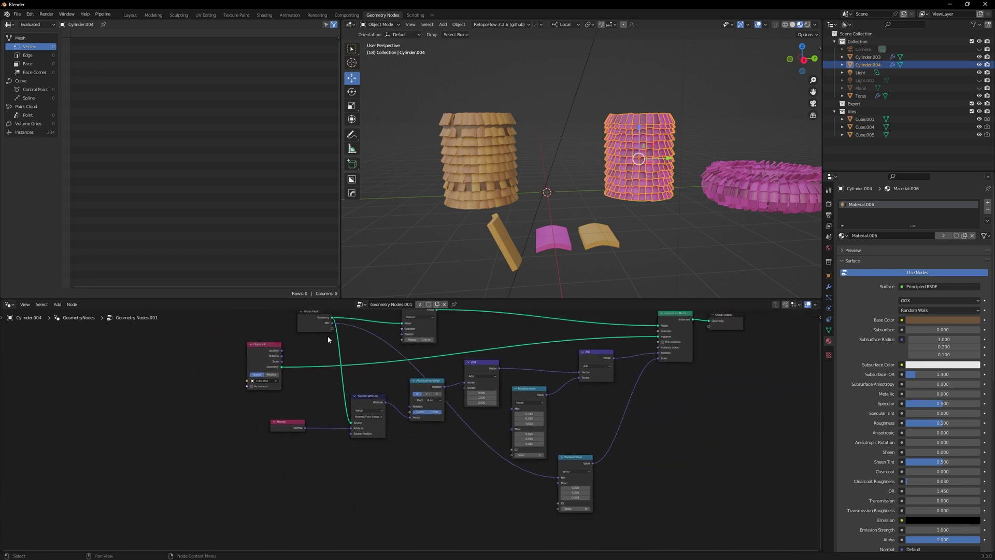
left_click_drag(332, 323, 558, 482)
Expose the Min and Max of the Random Value node feeding the tile rotation as Group Input sockets
scroll(462, 400, "up", 3)
middle_click_drag(530, 412, 534, 469)
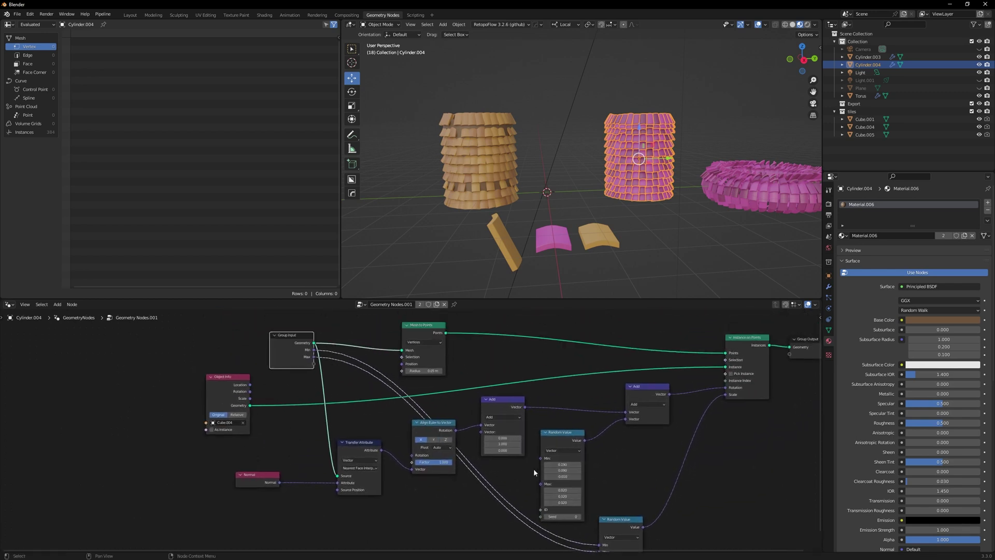
left_click_drag(541, 458, 315, 371)
scroll(471, 396, "up", 1)
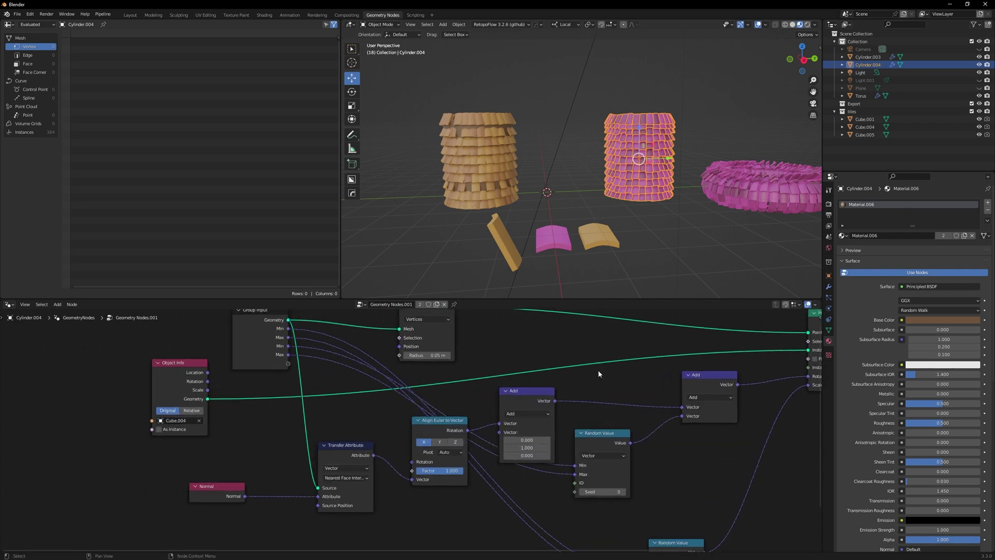
Show the modifier settings and set the torus's scale Min to 0.420 on X and 0.160 on Y
left_click(694, 224)
left_click(828, 286)
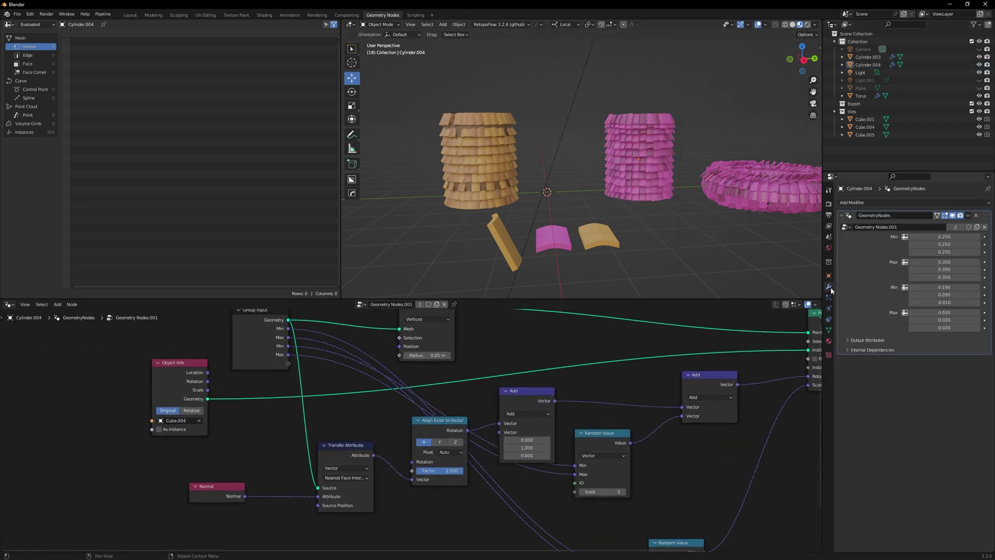
left_click_drag(944, 303, 946, 302)
mouse_move(941, 236)
left_mouse_down()
mouse_move(967, 235)
mouse_move(936, 244)
left_mouse_up()
left_click(746, 187)
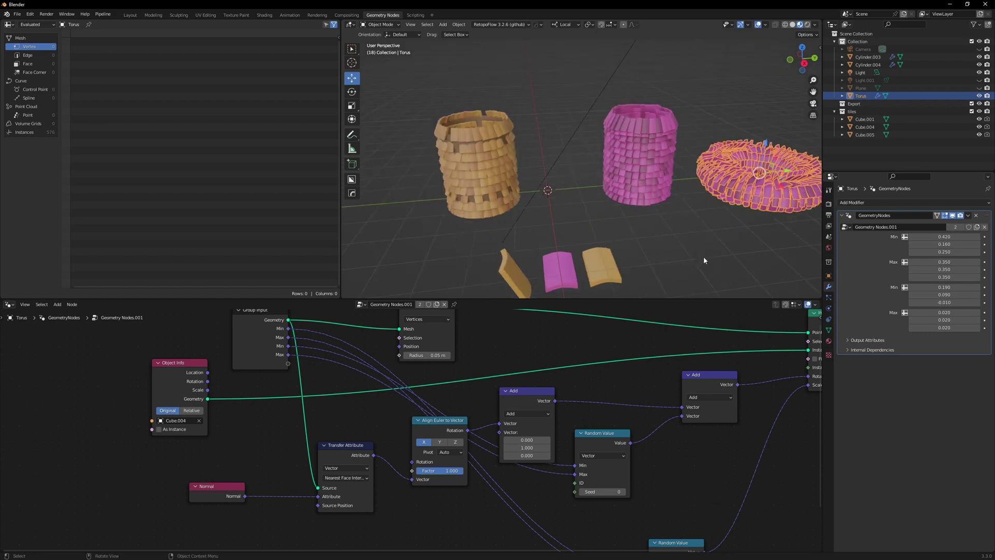
left_click(704, 256)
Return to the Layout workspace and examine the tiled cylinders and torus from several angles
middle_click_drag(633, 240, 684, 245)
left_click(130, 15)
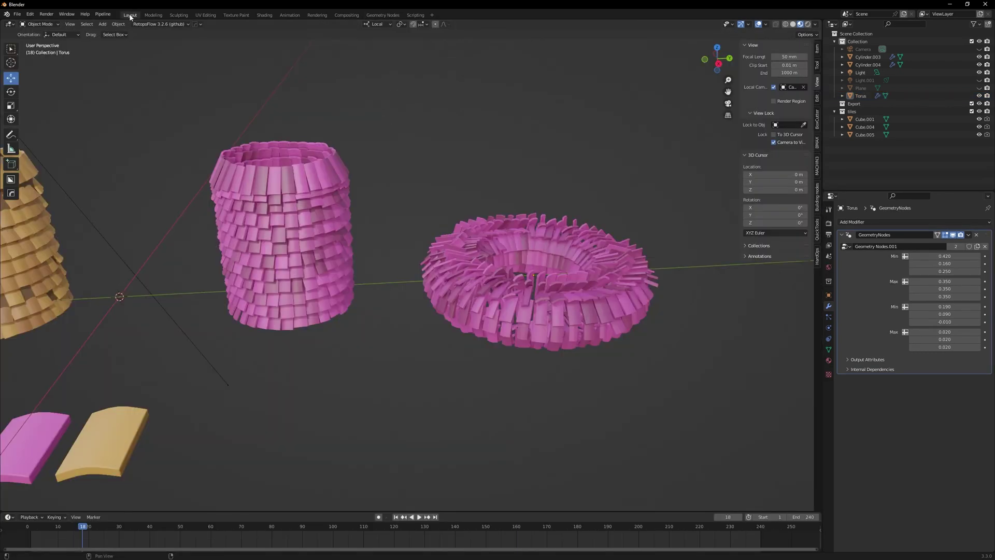
middle_click_drag(474, 311, 513, 310)
middle_click_drag(354, 328, 413, 331)
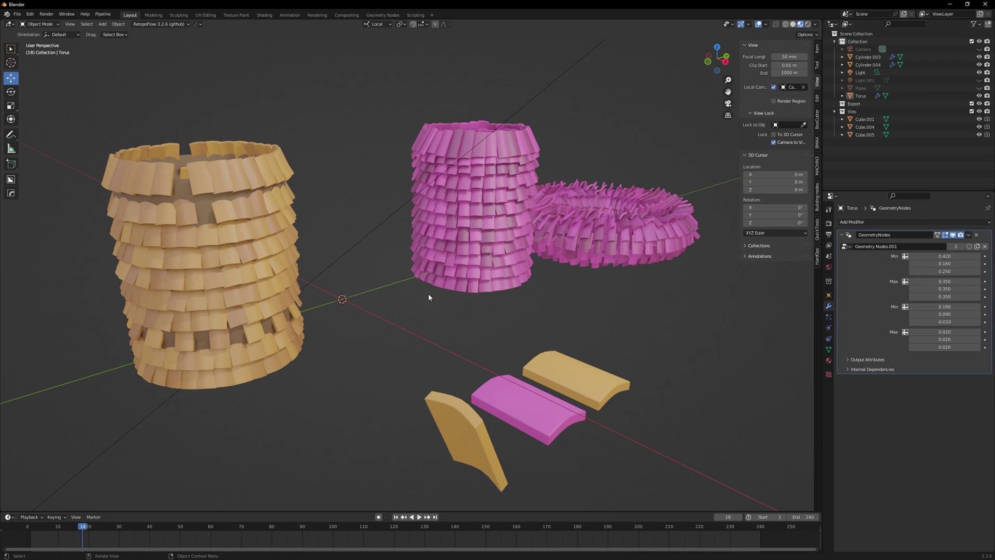
middle_click_drag(517, 320, 433, 396)
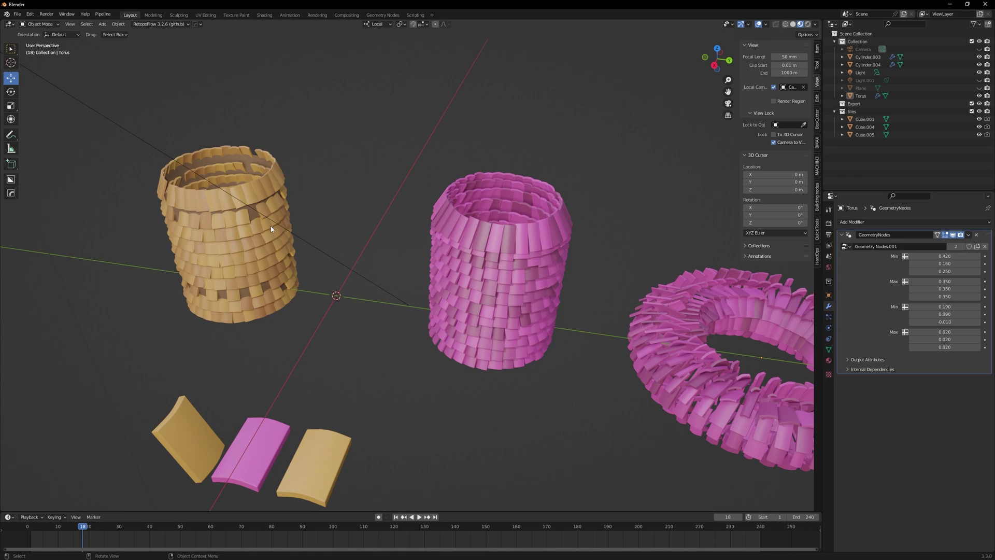
Select the yellow-tiled cylinder and look through its object data properties, including Geometry Data
left_click(253, 212)
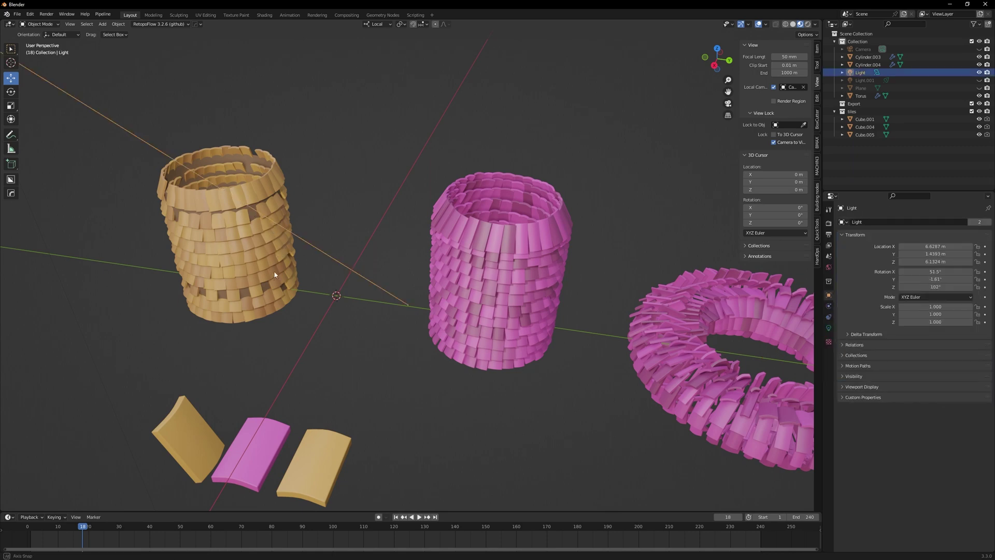
left_click(286, 290)
middle_click_drag(255, 279, 303, 282)
scroll(304, 283, "up", 2)
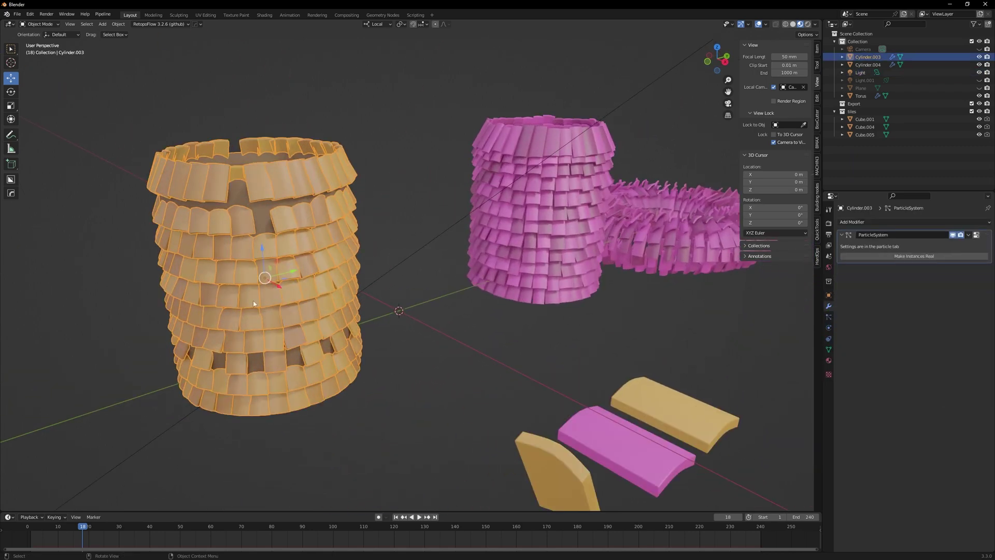
left_click(829, 350)
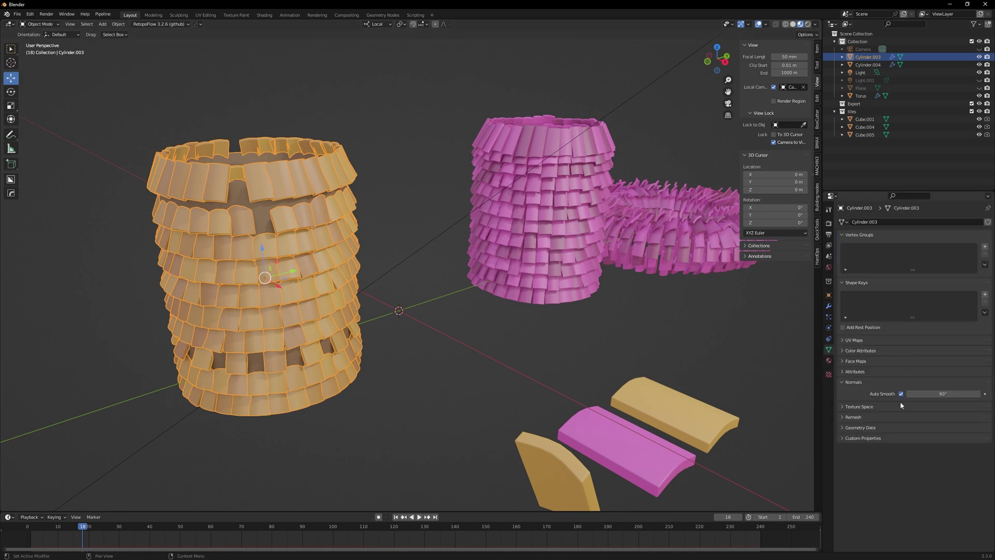
left_click(841, 429)
left_click(841, 429)
Select the pink-tiled cylinder and compare all three tiled objects from farther away
middle_click_drag(261, 212, 539, 309)
left_click(538, 310)
middle_click_drag(633, 334, 551, 350)
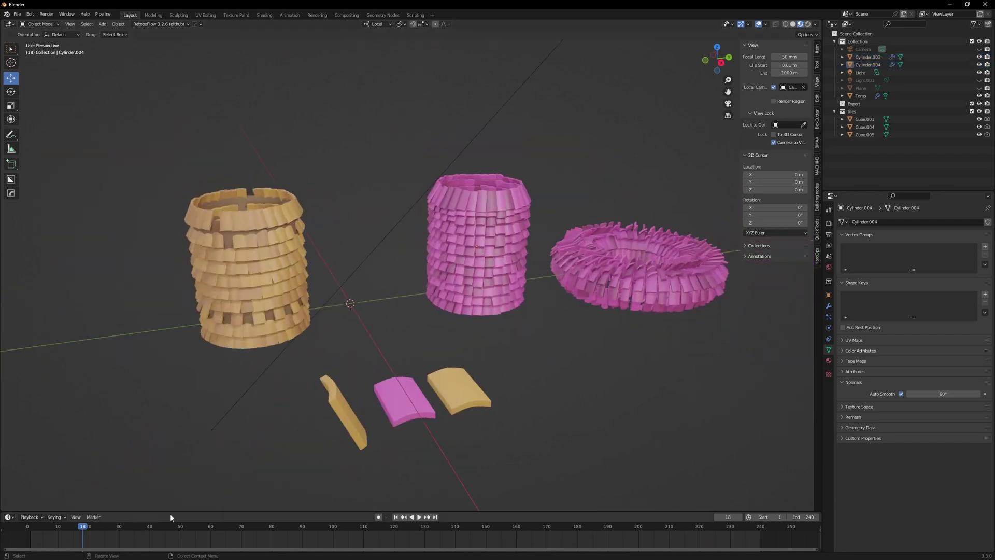